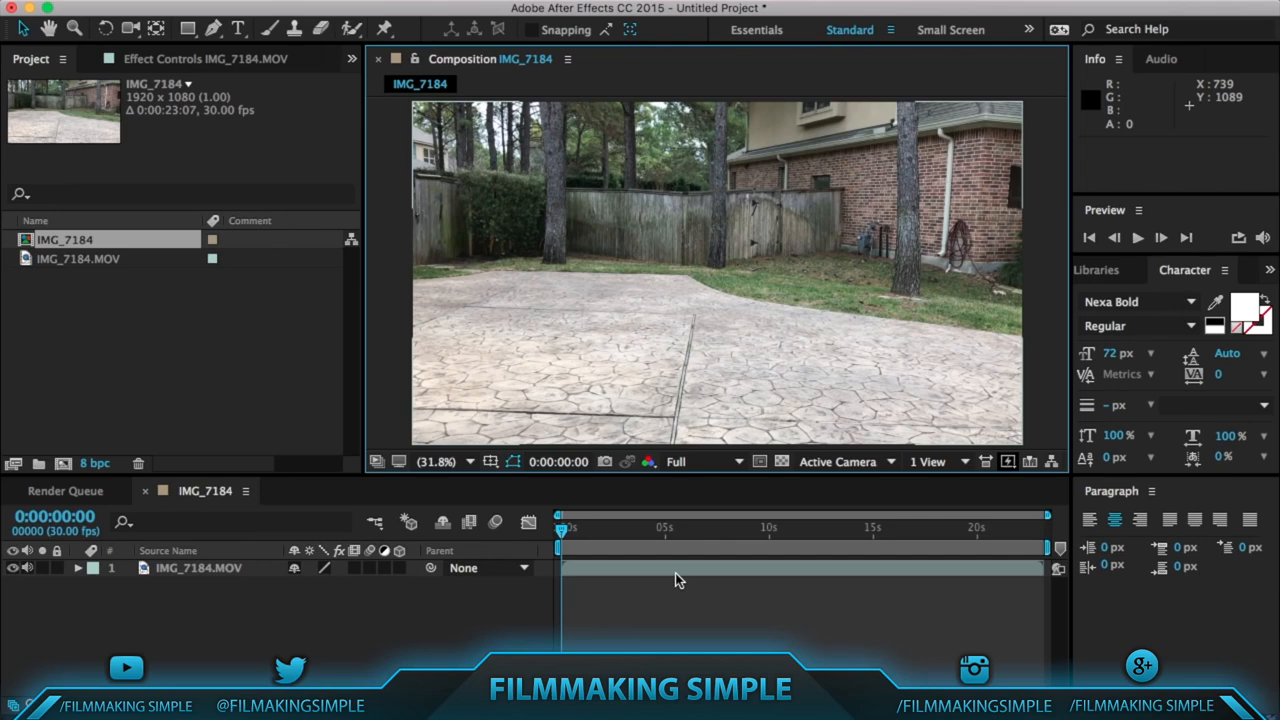
Turn the IMG_7184.MOV layer into a 3D layer and switch it back to 2D.
left_click(399, 567)
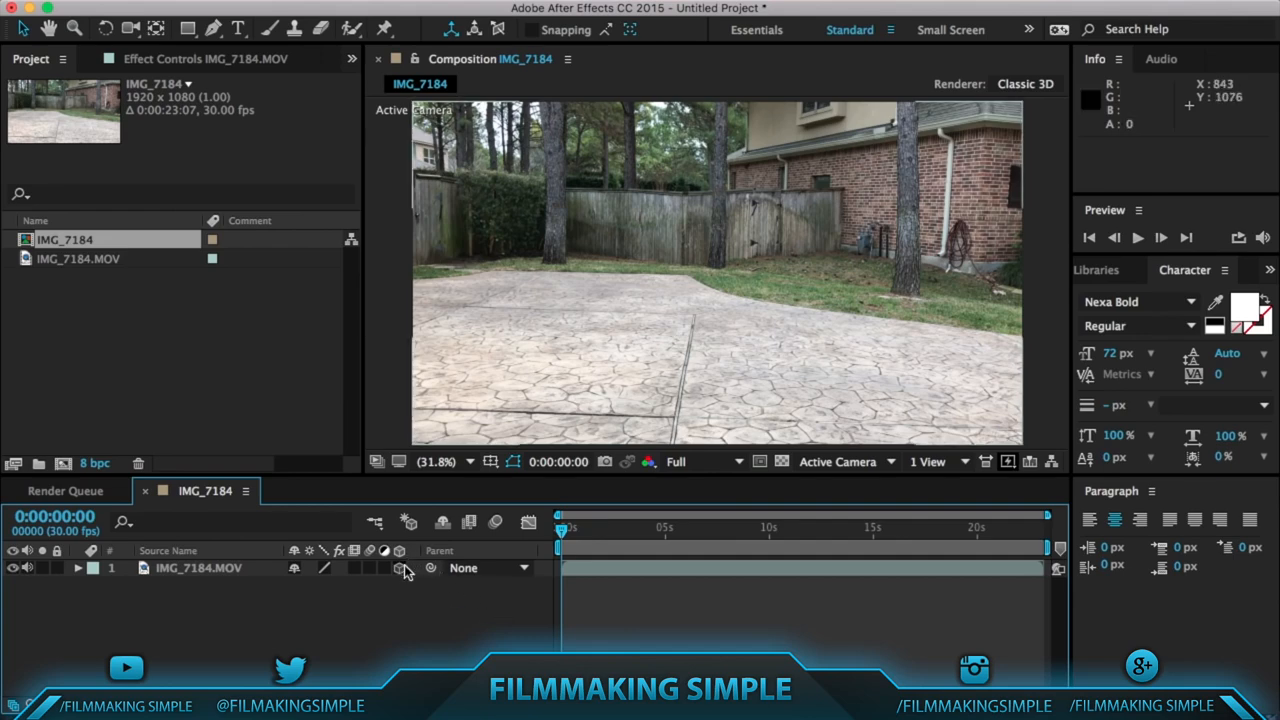
left_click(399, 567)
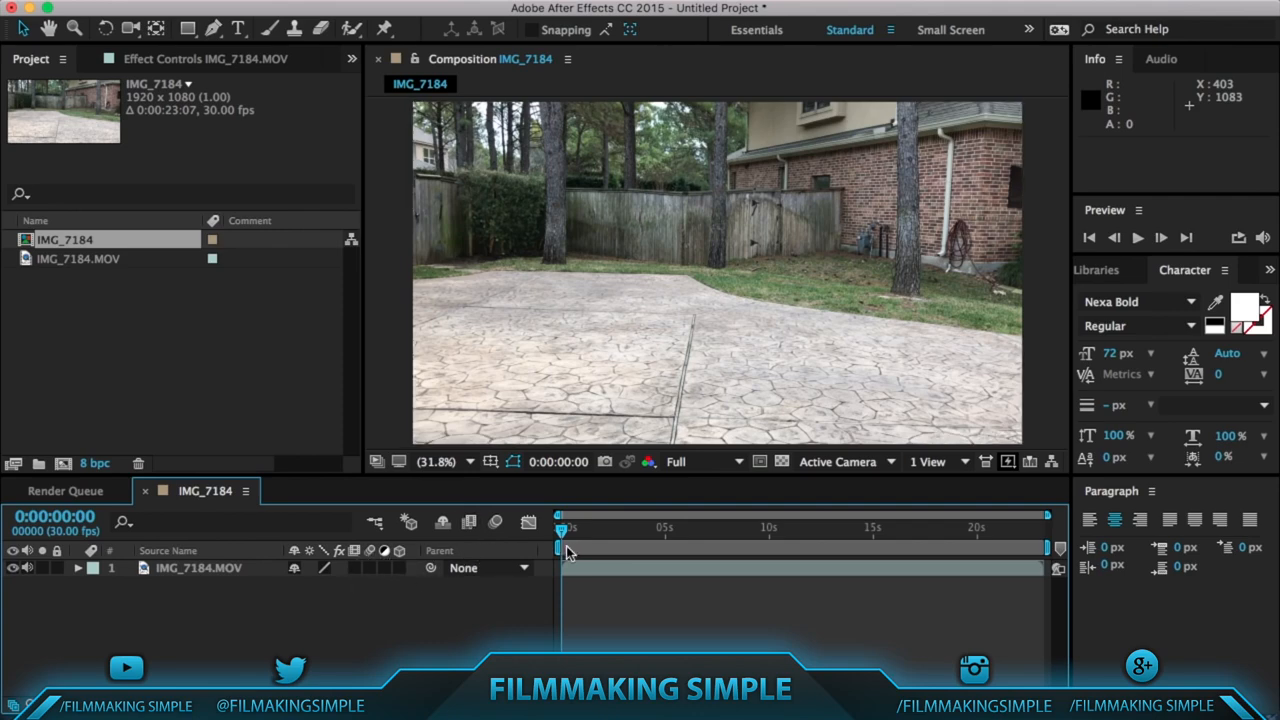
Scrub through the footage and lower the composition preview resolution to Half, and finally to Quarter.
left_click_drag(563, 535, 741, 543)
left_click(698, 462)
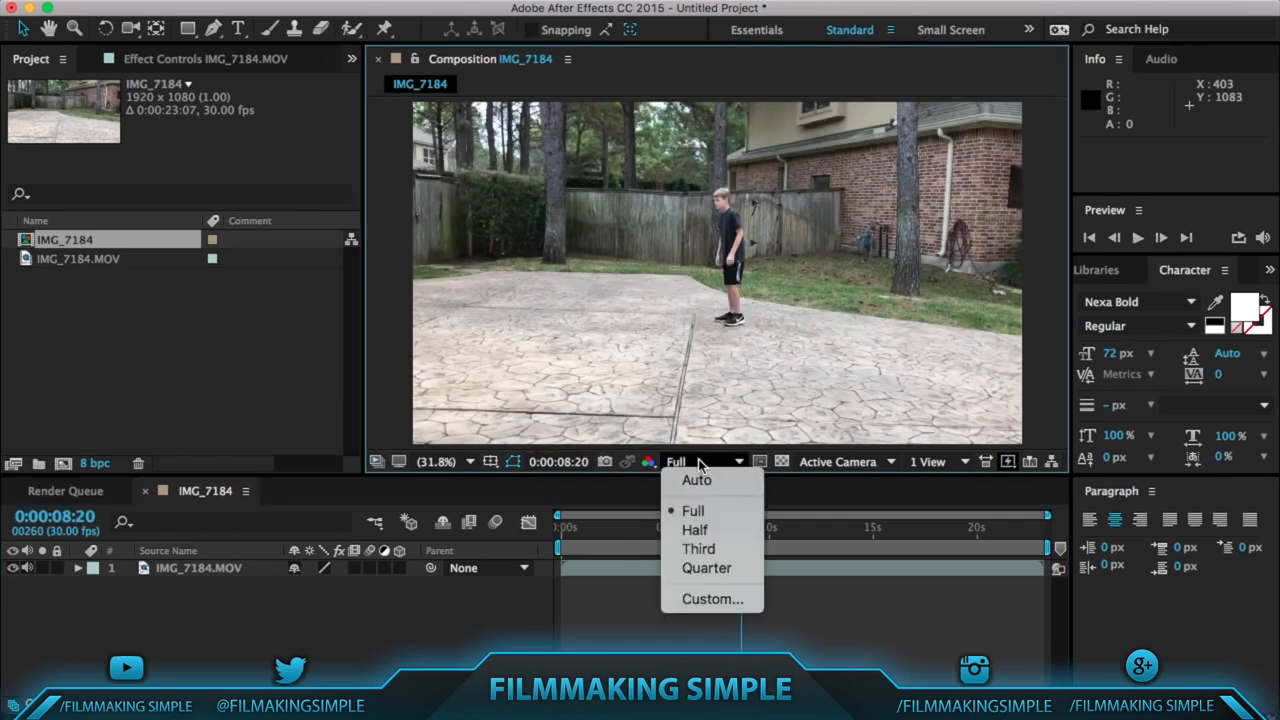
left_click(716, 532)
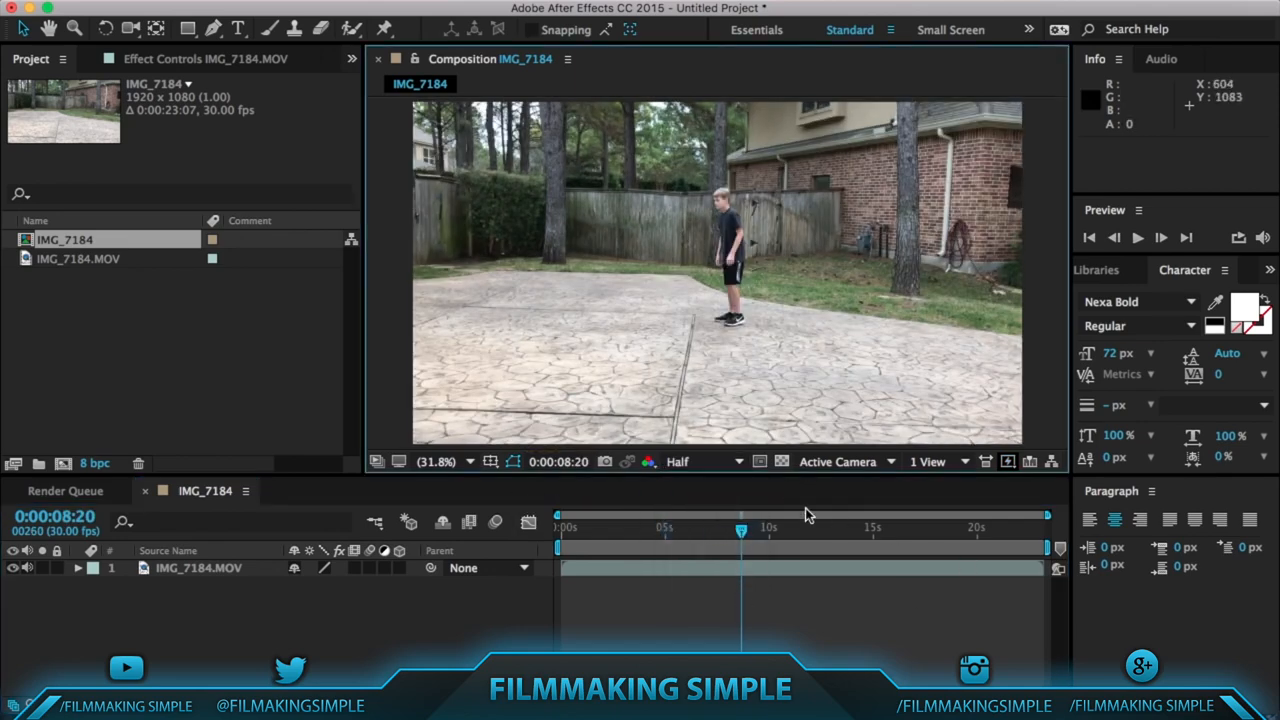
left_click_drag(742, 533, 796, 530)
left_click(700, 461)
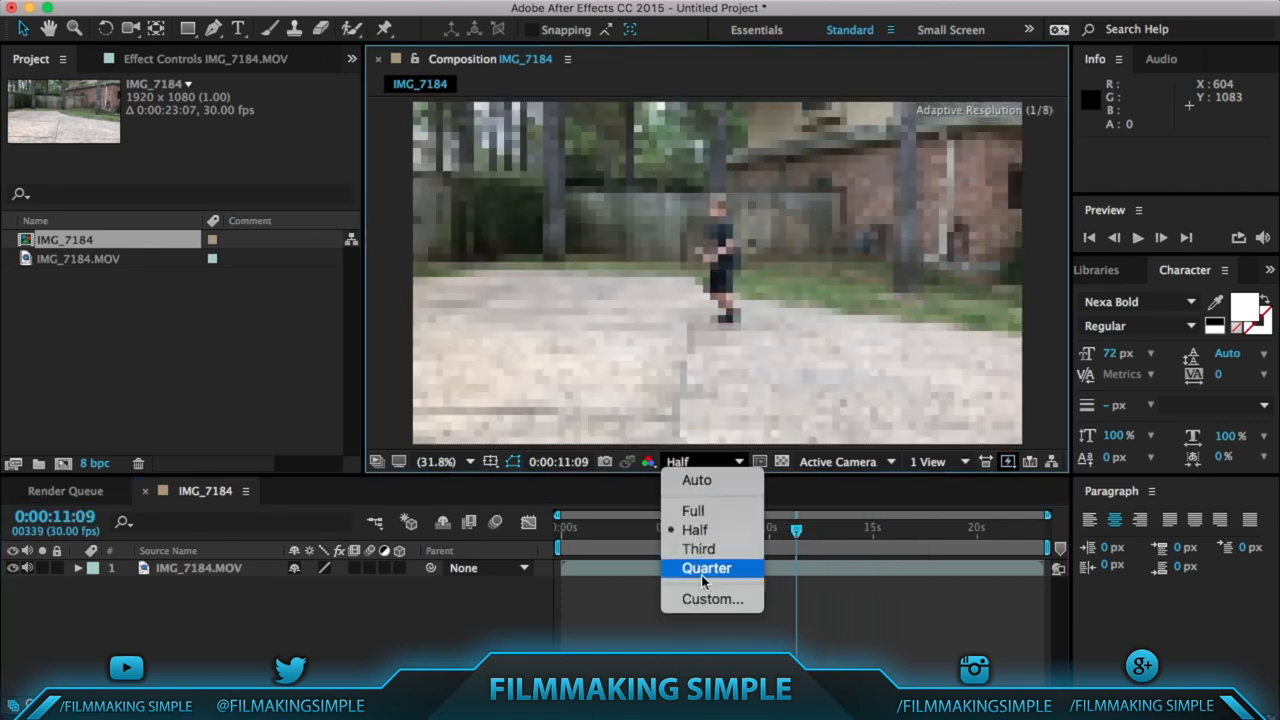
left_click(708, 567)
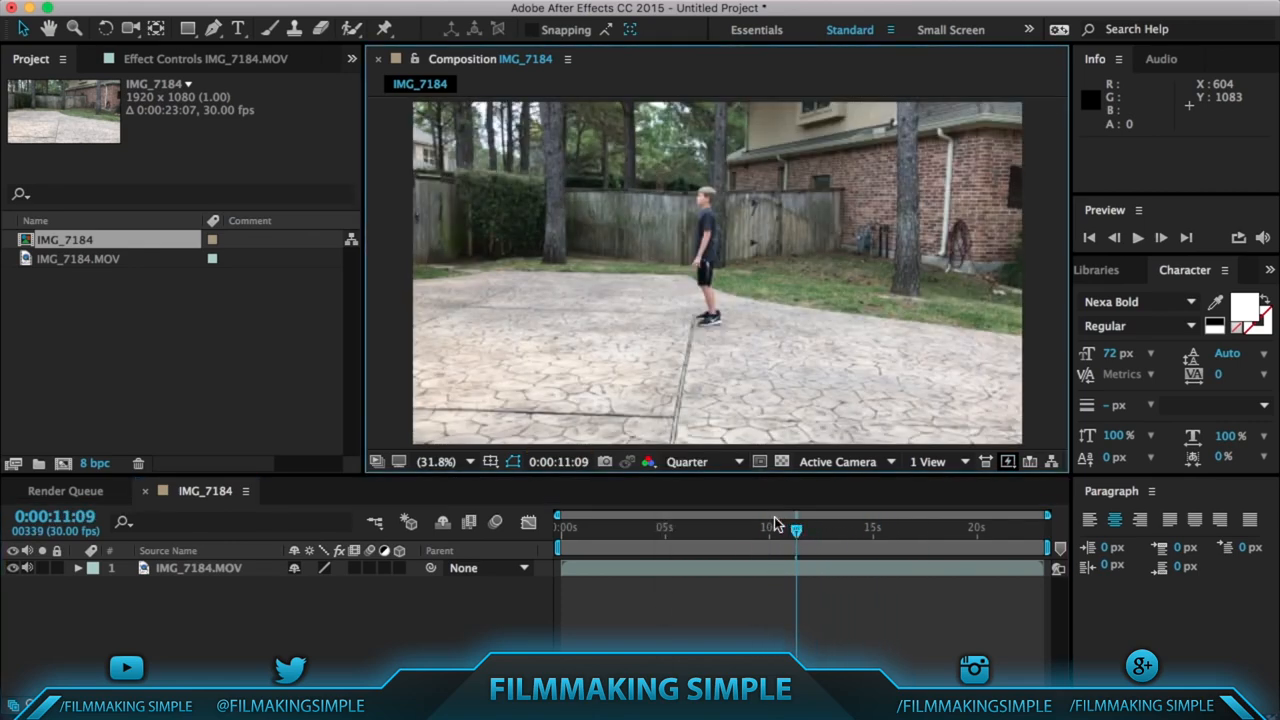
Play the jump and landing from 0:00:09:17 to review it.
left_click_drag(796, 530, 761, 531)
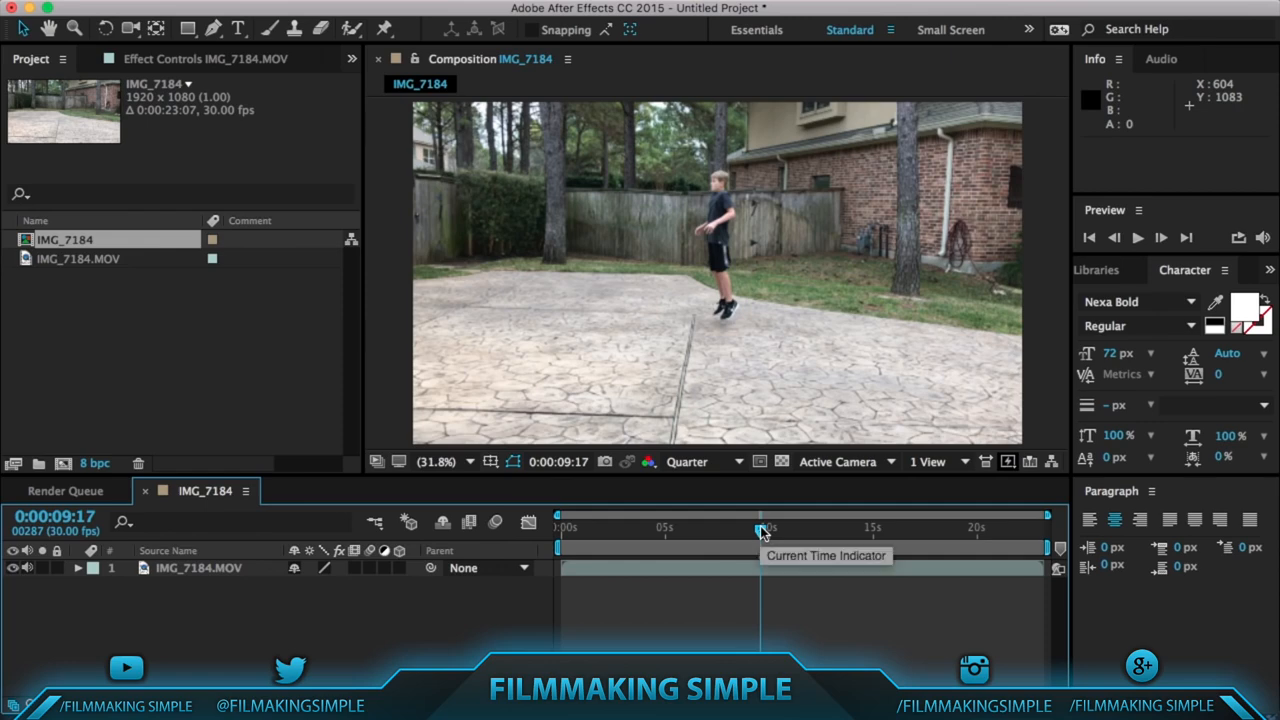
key("space")
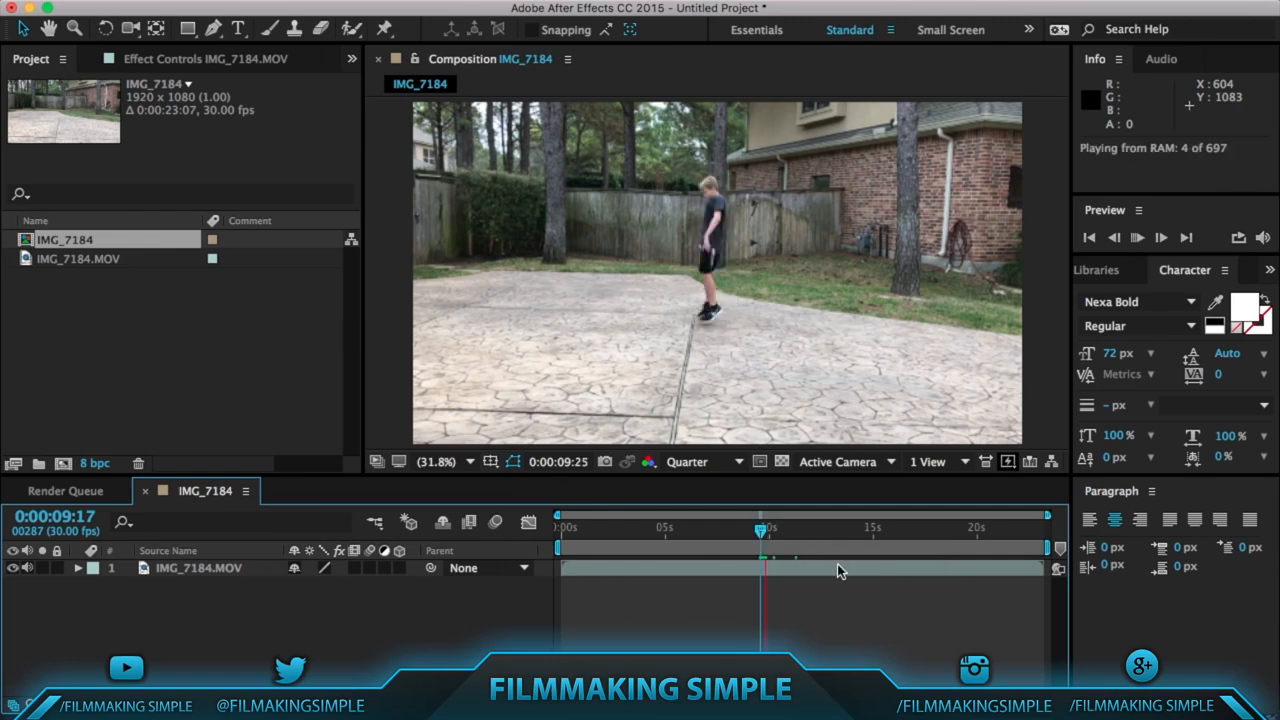
key("space")
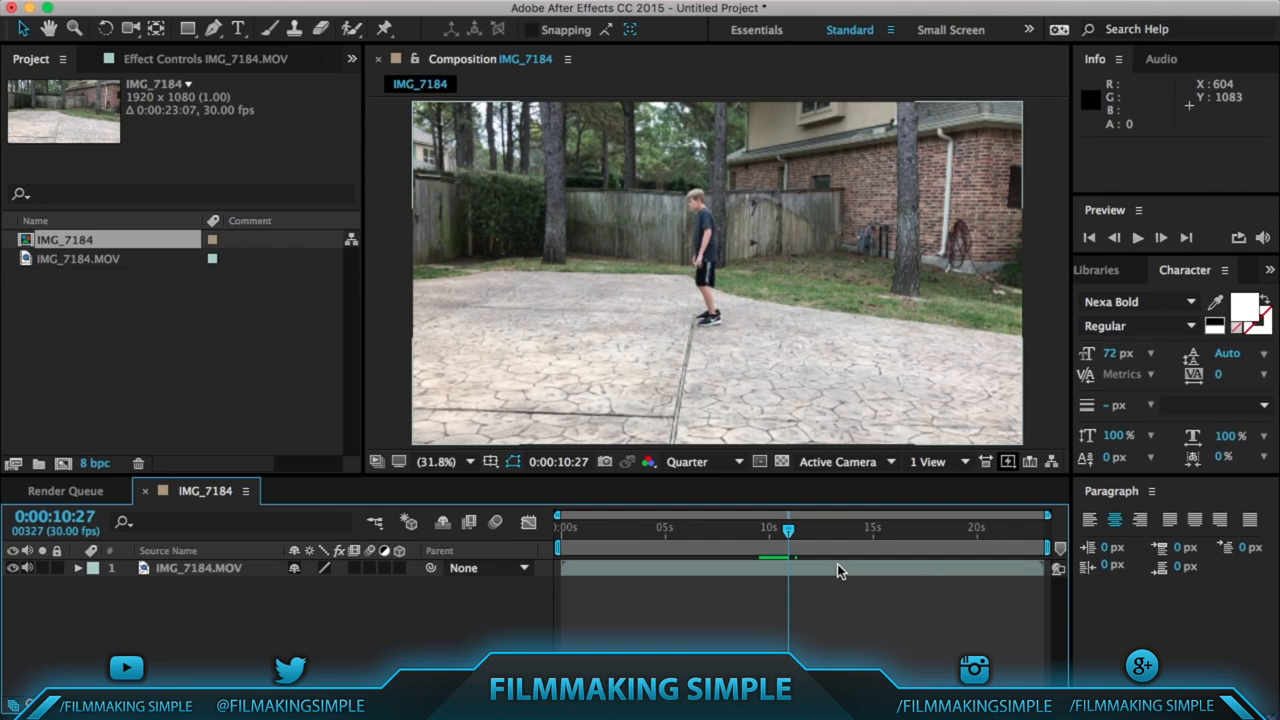
Go frame by frame through the jump and park the current time on the landing at 0:00:09:25.
key("Page_Up")
key("Page_Up")
key("Page_Up")
key("Page_Up")
key("Page_Up")
key("Page_Up")
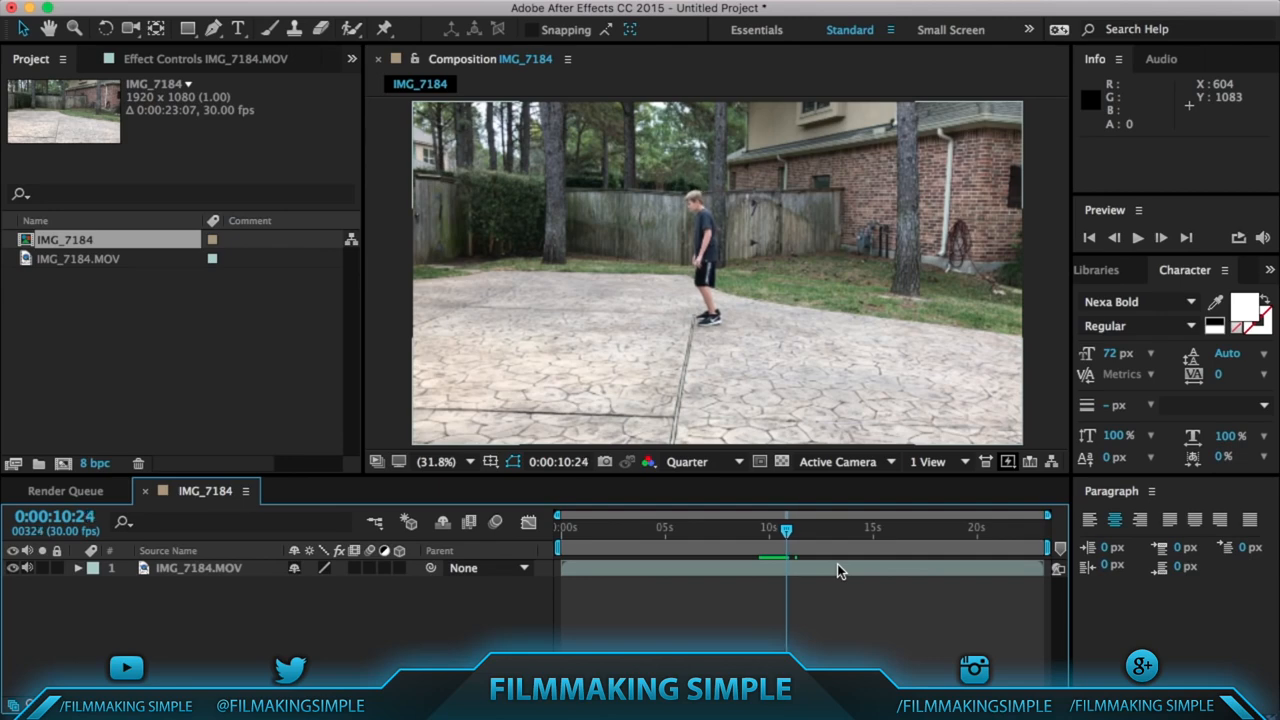
key("Page_Up")
key("Page_Up")
key("Page_Up")
key("Page_Up")
key("Page_Up")
key("Page_Up")
key("Page_Up")
key("Page_Up")
key("Page_Up")
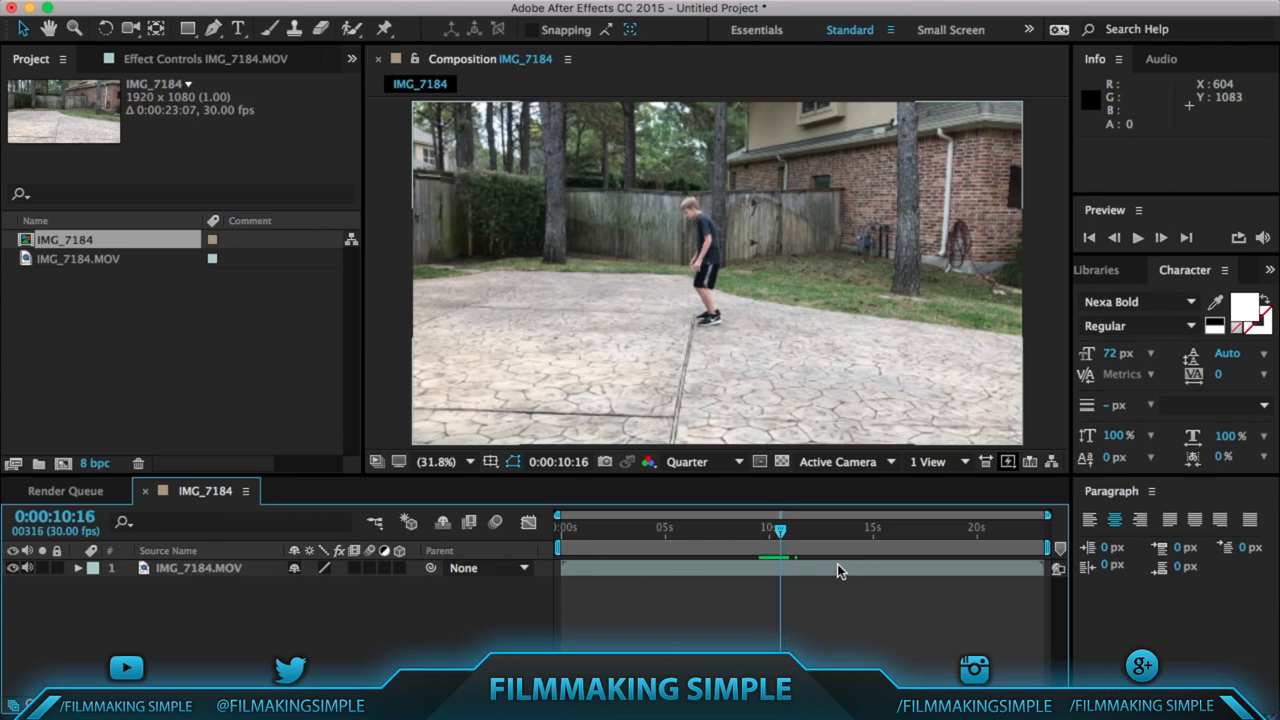
key("Page_Up")
key("Page_Up")
key("Page_Up")
key("Page_Up")
key("Page_Up")
key("Page_Up")
key("Page_Up")
key("Page_Up")
key("Page_Up")
key("Page_Up")
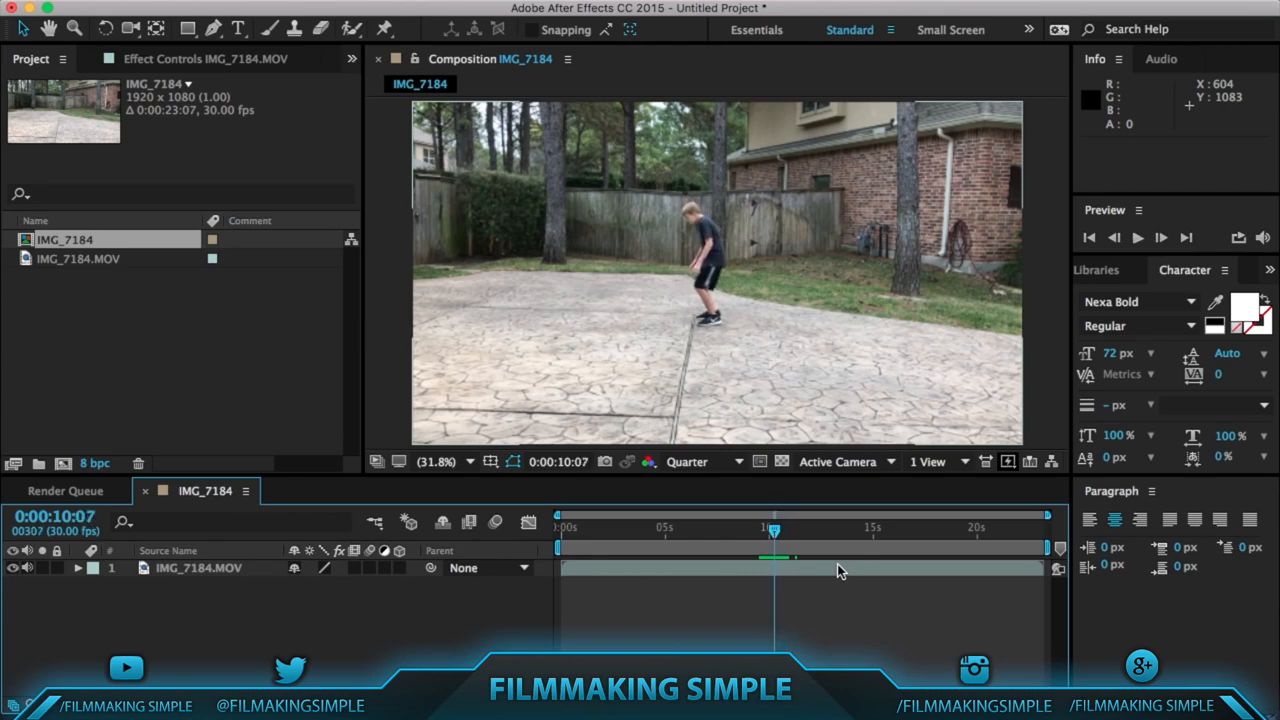
key("Page_Up")
key("Page_Up")
key("Page_Up")
key("Page_Up")
key("Page_Up")
key("Page_Up")
key("Page_Up")
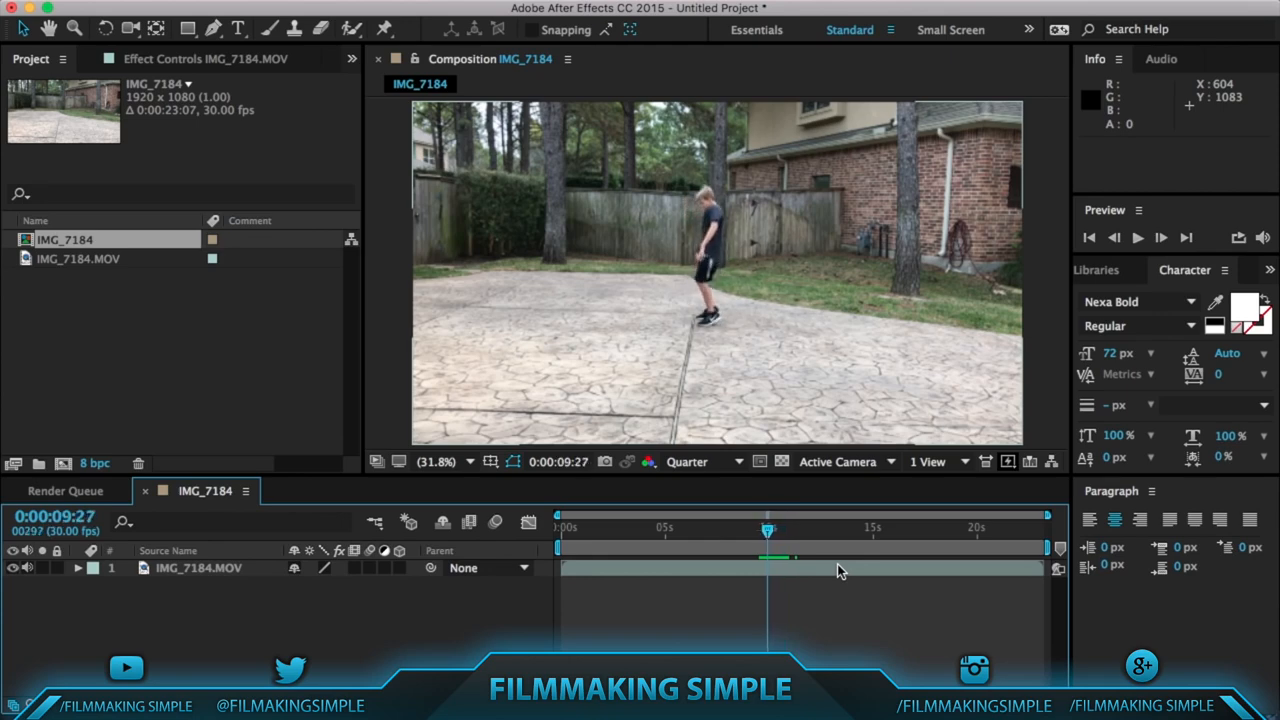
key("Page_Up")
key("Page_Up")
key("Page_Down")
key("Page_Down")
key("Page_Down")
key("Page_Up")
key("Page_Up")
key("Page_Up")
key("Page_Up")
key("Page_Up")
key("Page_Up")
key("Page_Down")
key("Page_Down")
key("Page_Down")
key("Page_Down")
key("Page_Down")
key("Page_Down")
key("Page_Down")
key("Page_Down")
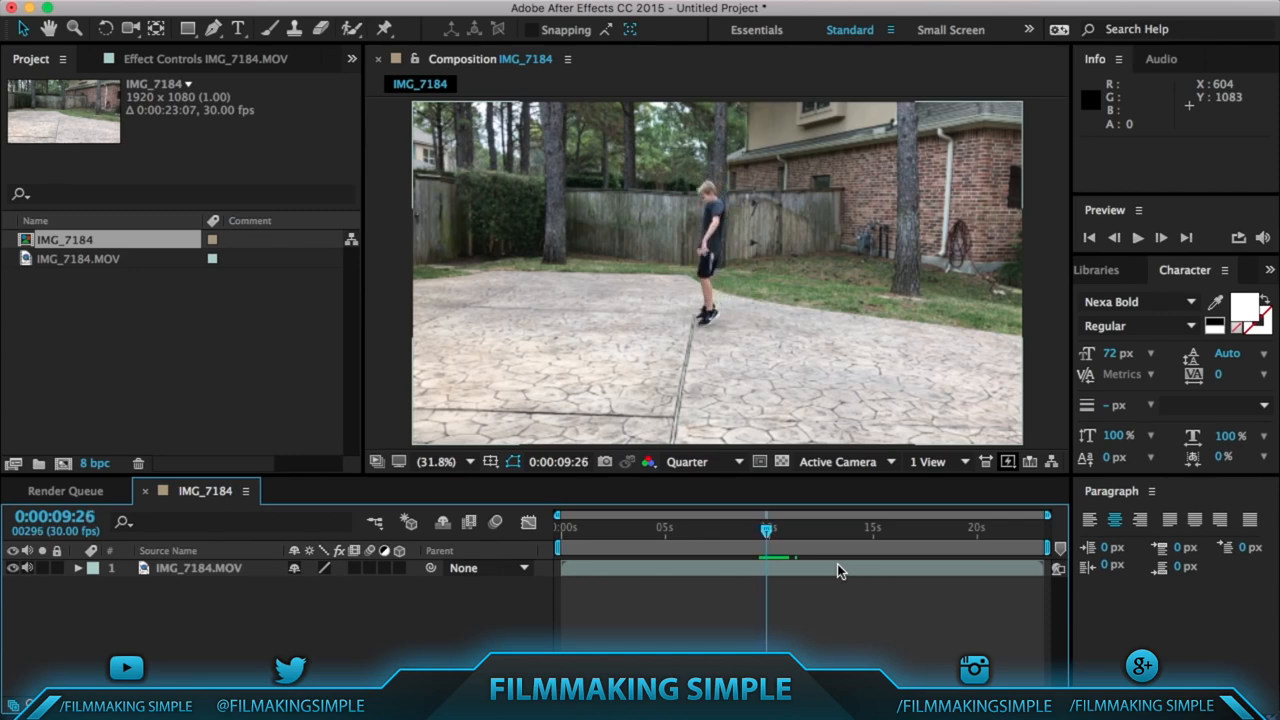
key("Page_Up")
key("Page_Up")
key("Page_Up")
key("Page_Down")
key("Page_Up")
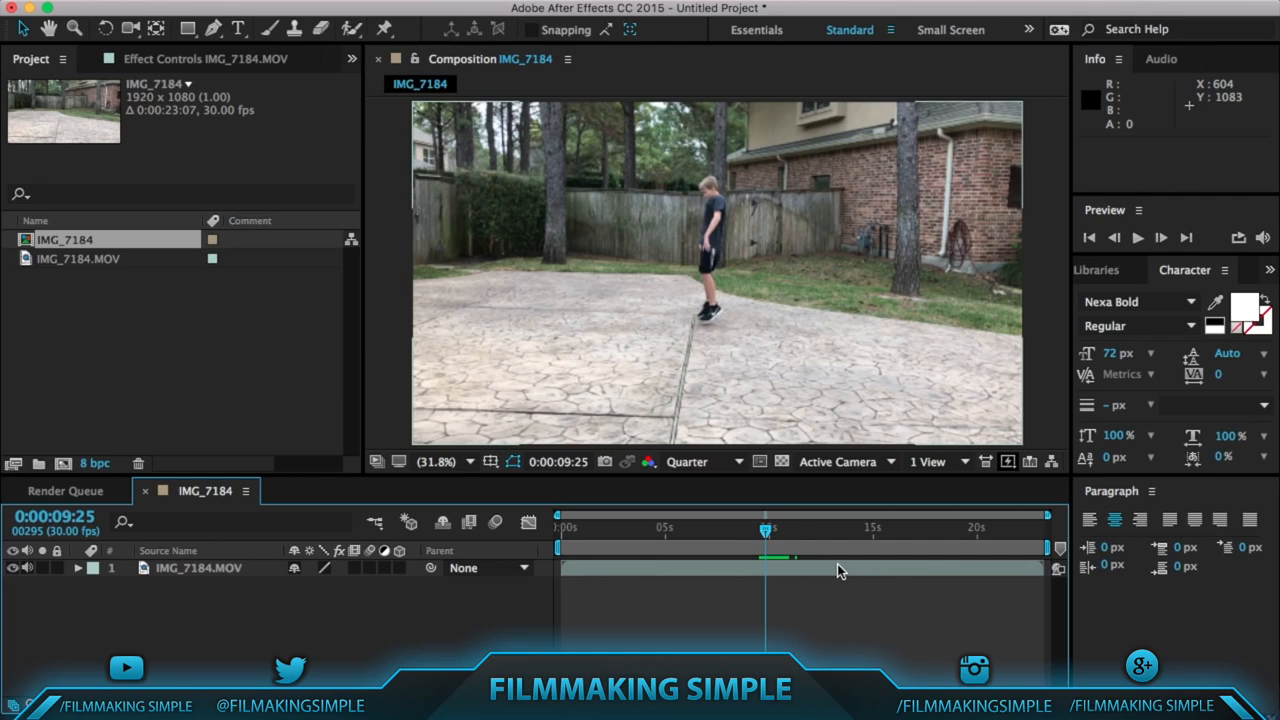
Split the IMG_7184.MOV layer at 0:00:09:25.
left_click(767, 572)
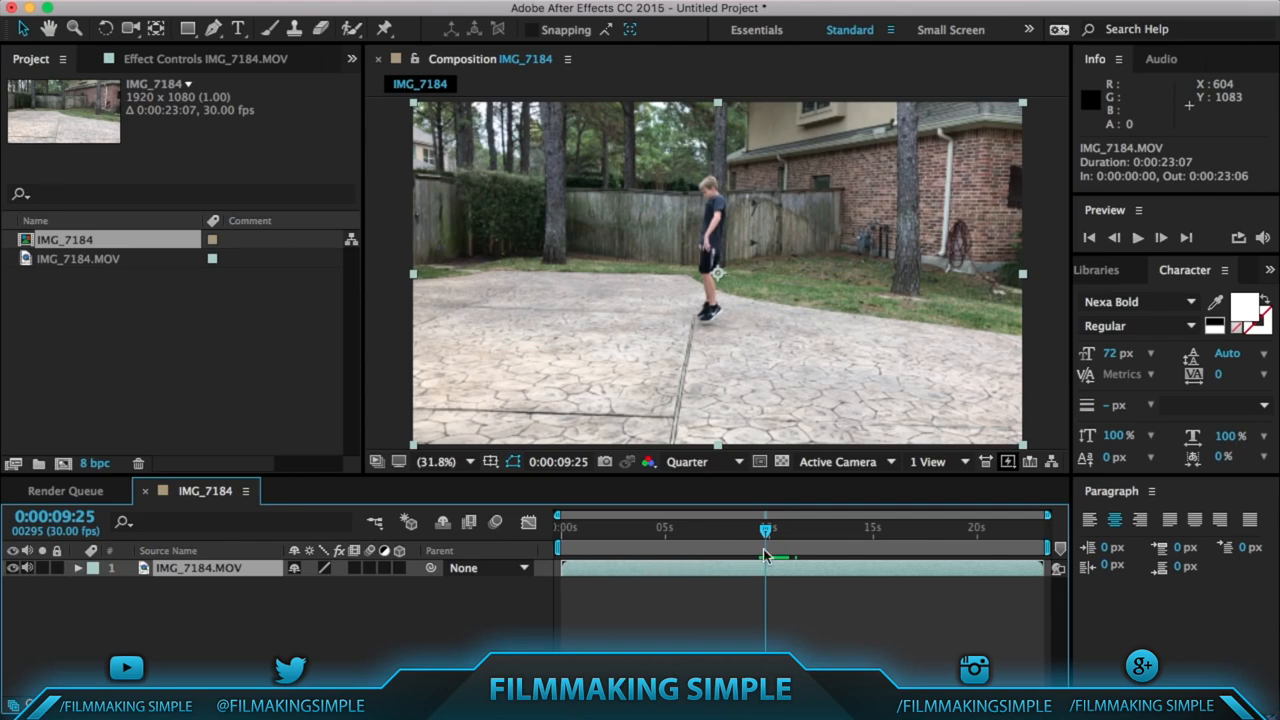
key("b")
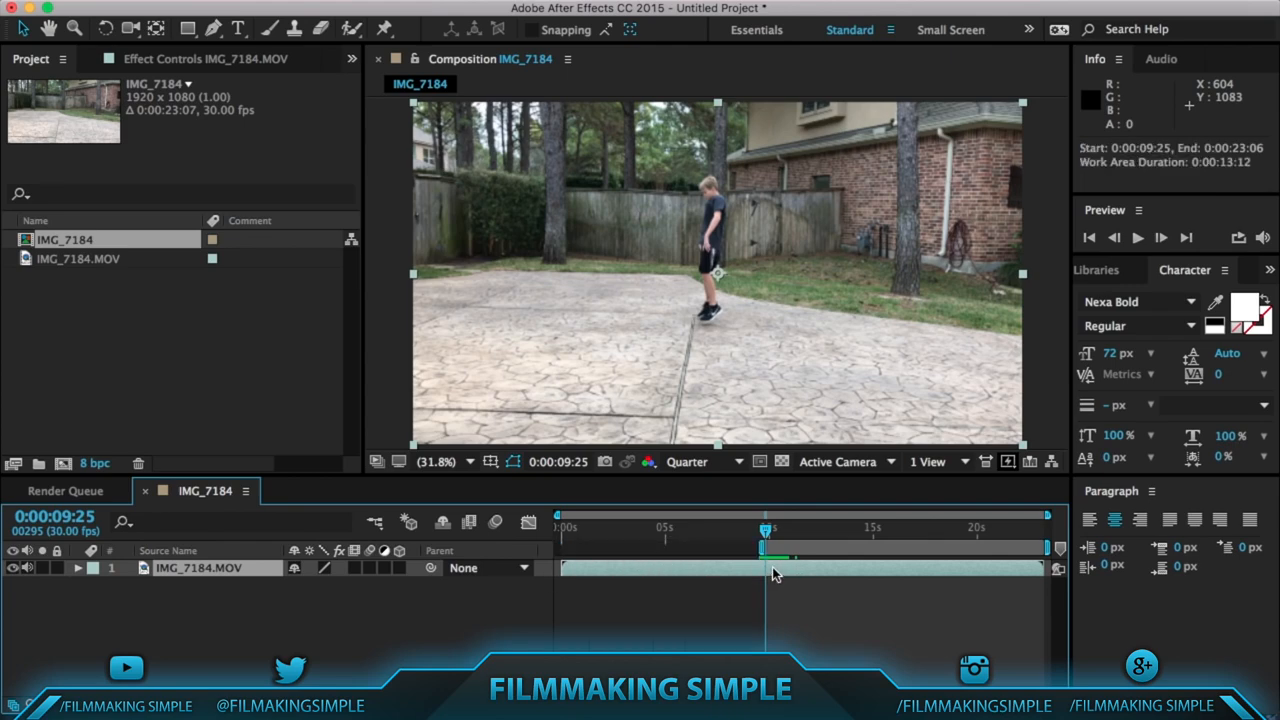
key("super+z")
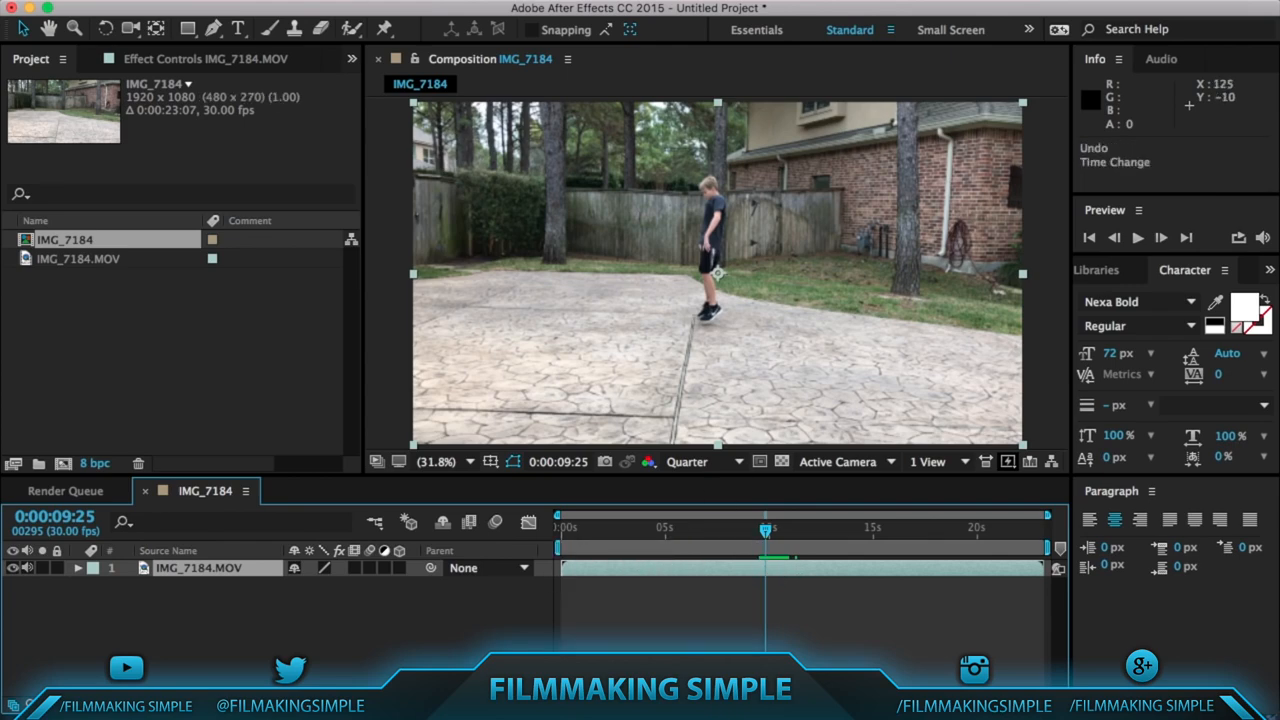
left_click(236, 2)
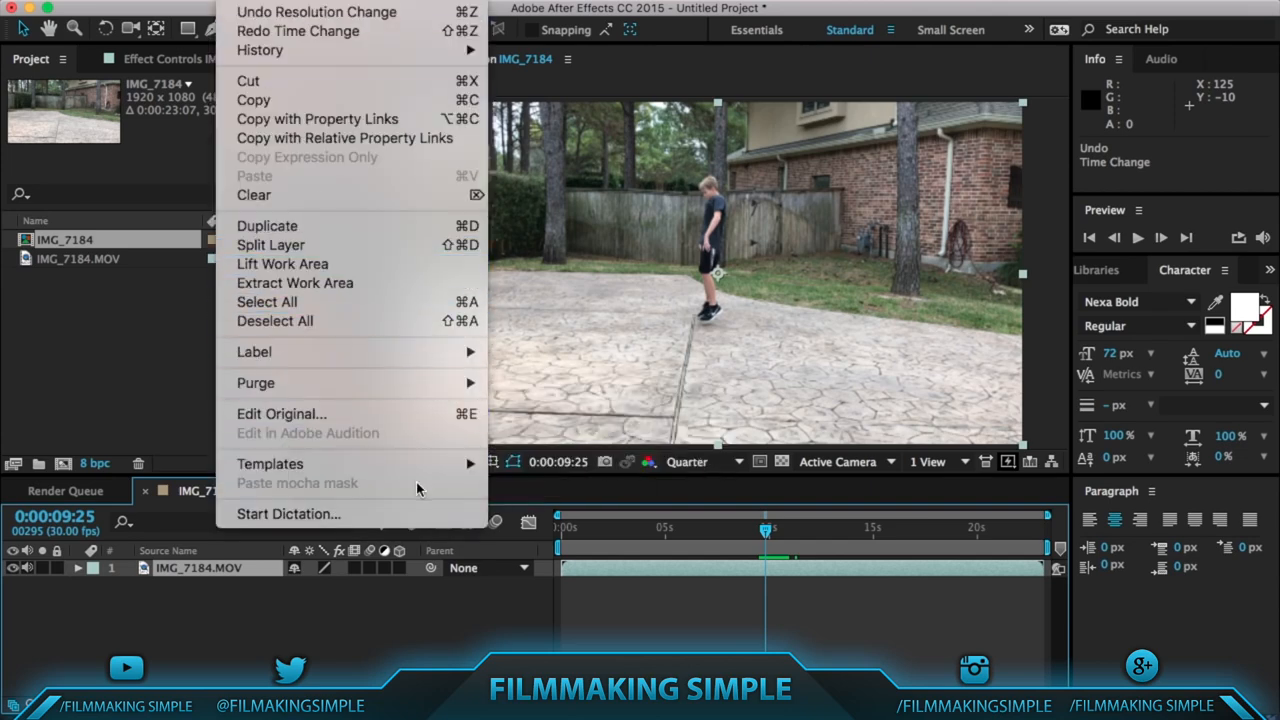
left_click(316, 246)
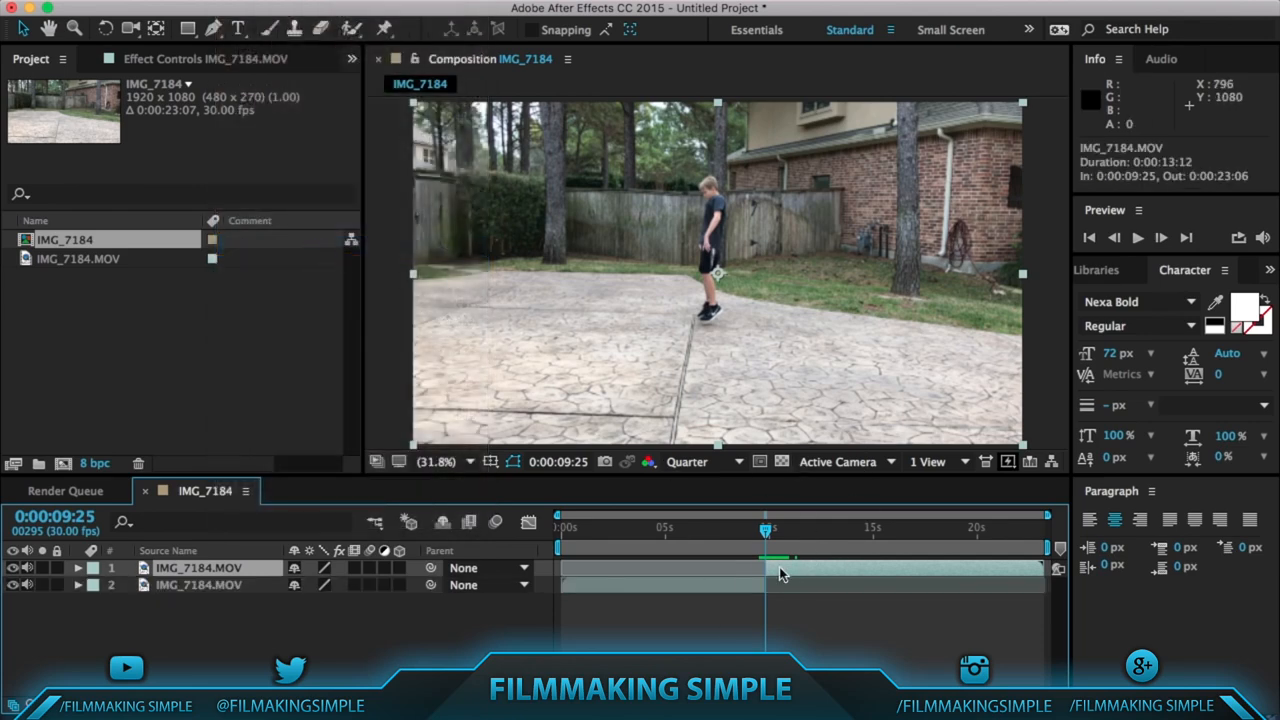
Delete the part of the footage before 0:00:09:25.
left_click(699, 586)
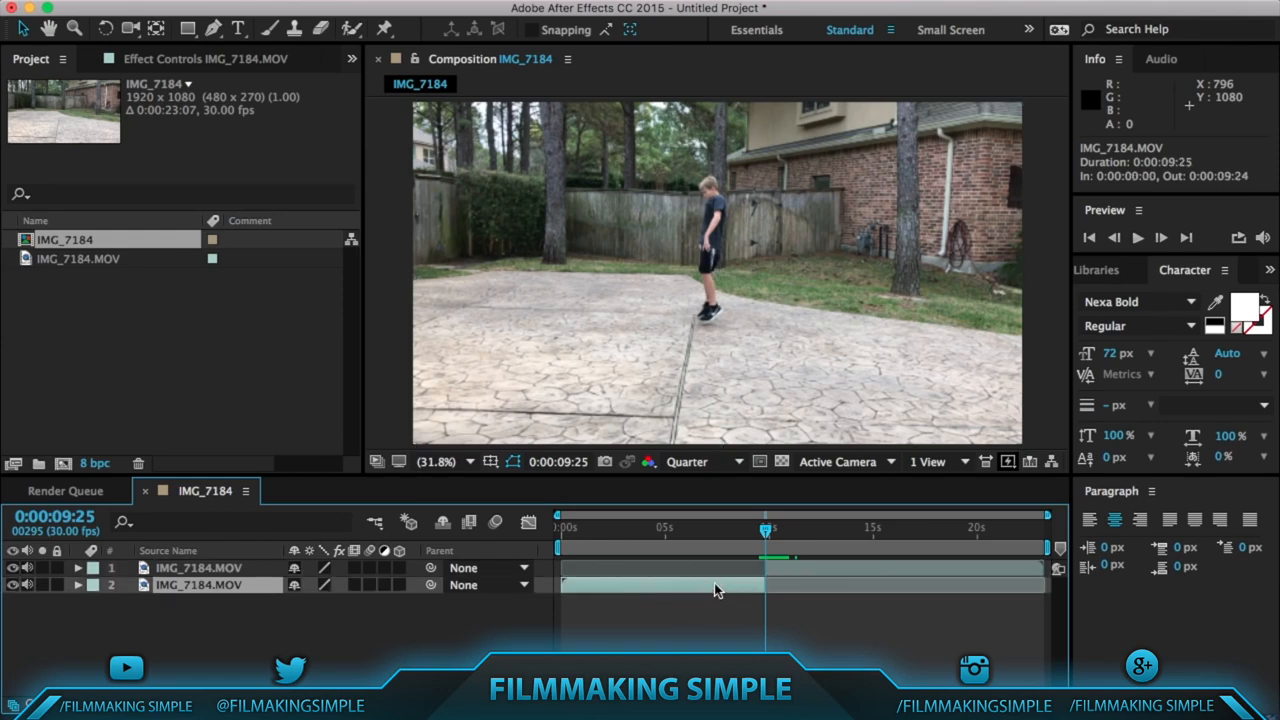
left_click_drag(769, 543, 637, 531)
key("Delete")
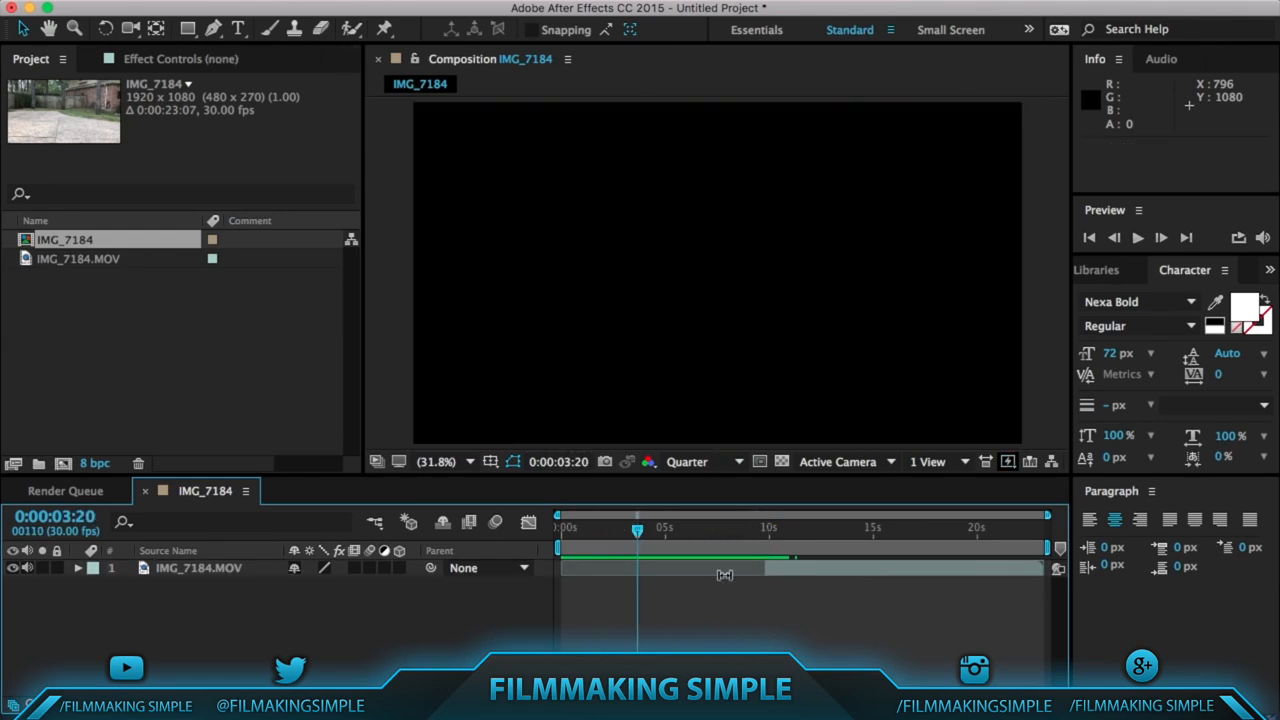
Split the remaining footage at 0:00:17:04, where the yard is empty.
left_click_drag(646, 540, 919, 531)
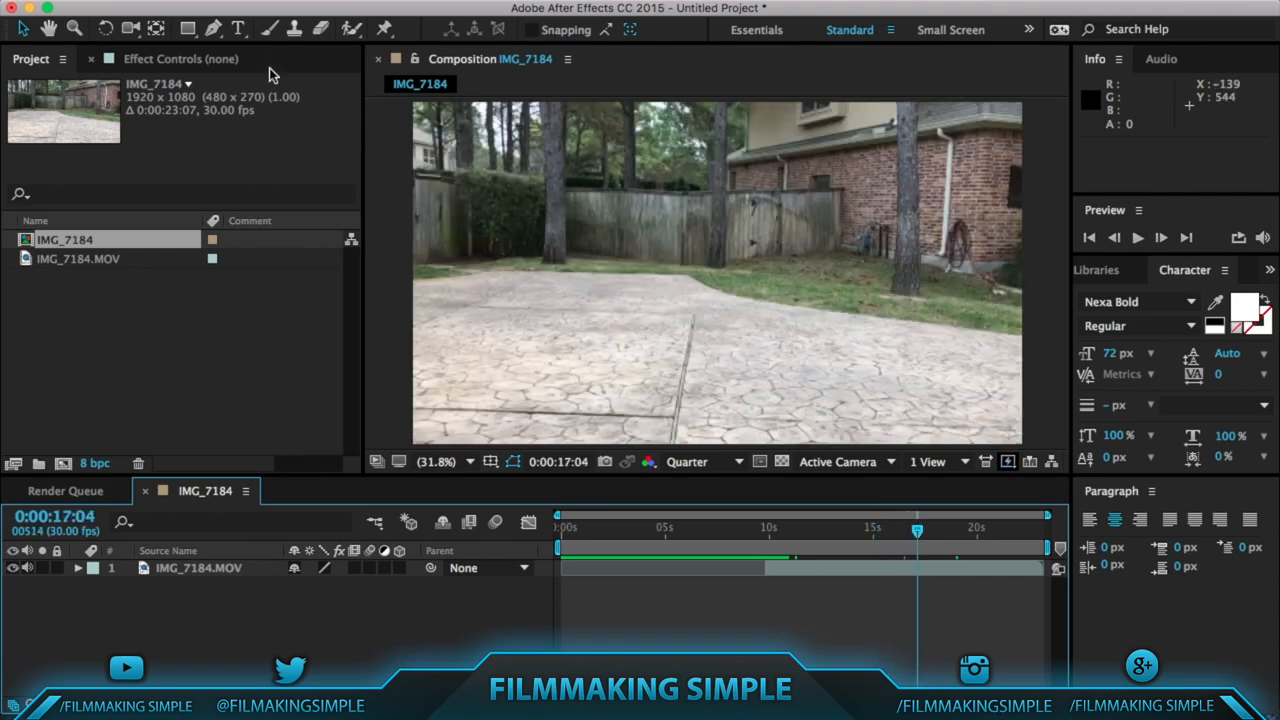
left_click(232, 2)
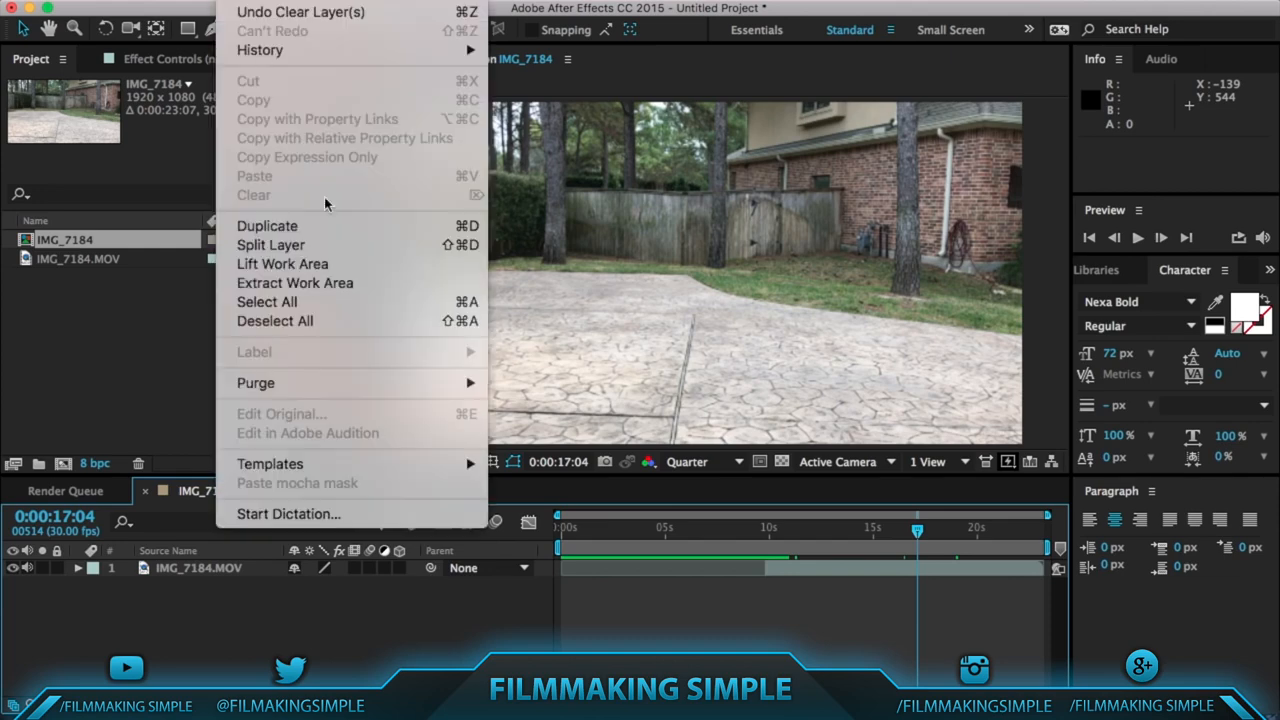
left_click(342, 247)
Set the work area from 0:00:09:26 to 0:00:20:25 and trim the composition to it.
left_click_drag(922, 533, 1002, 547)
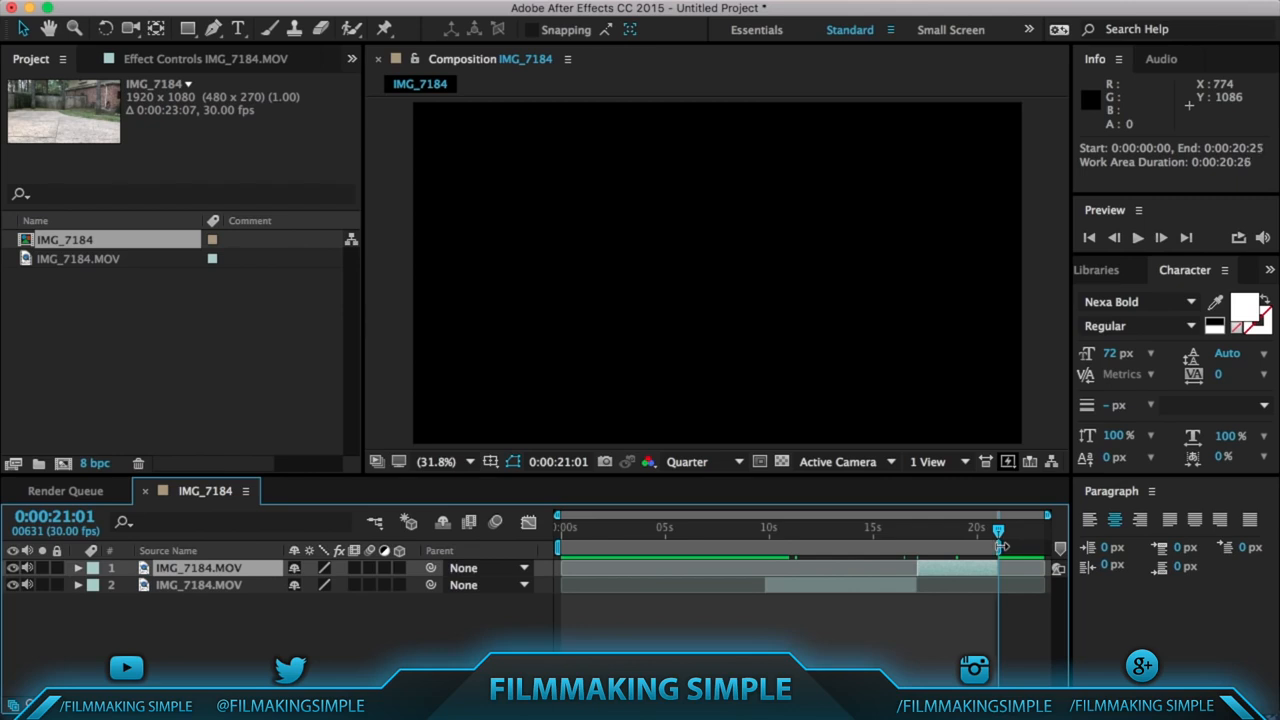
left_click_drag(557, 548, 762, 548)
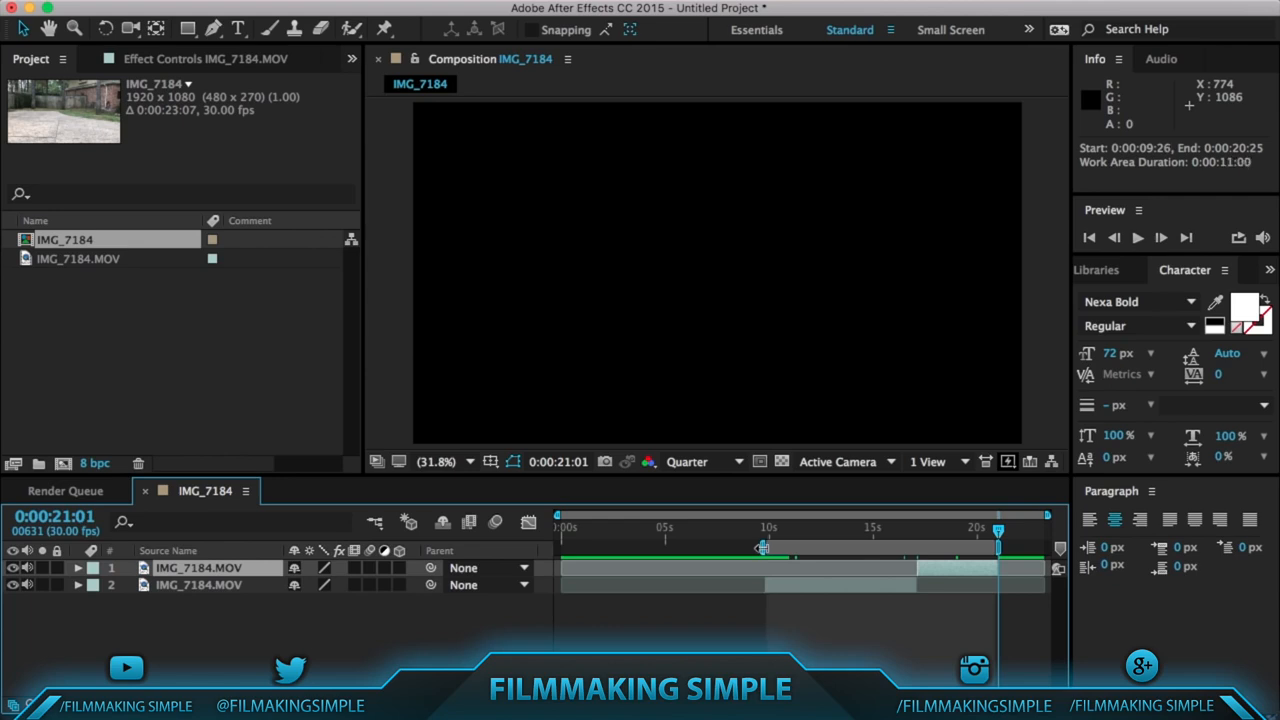
right_click(791, 548)
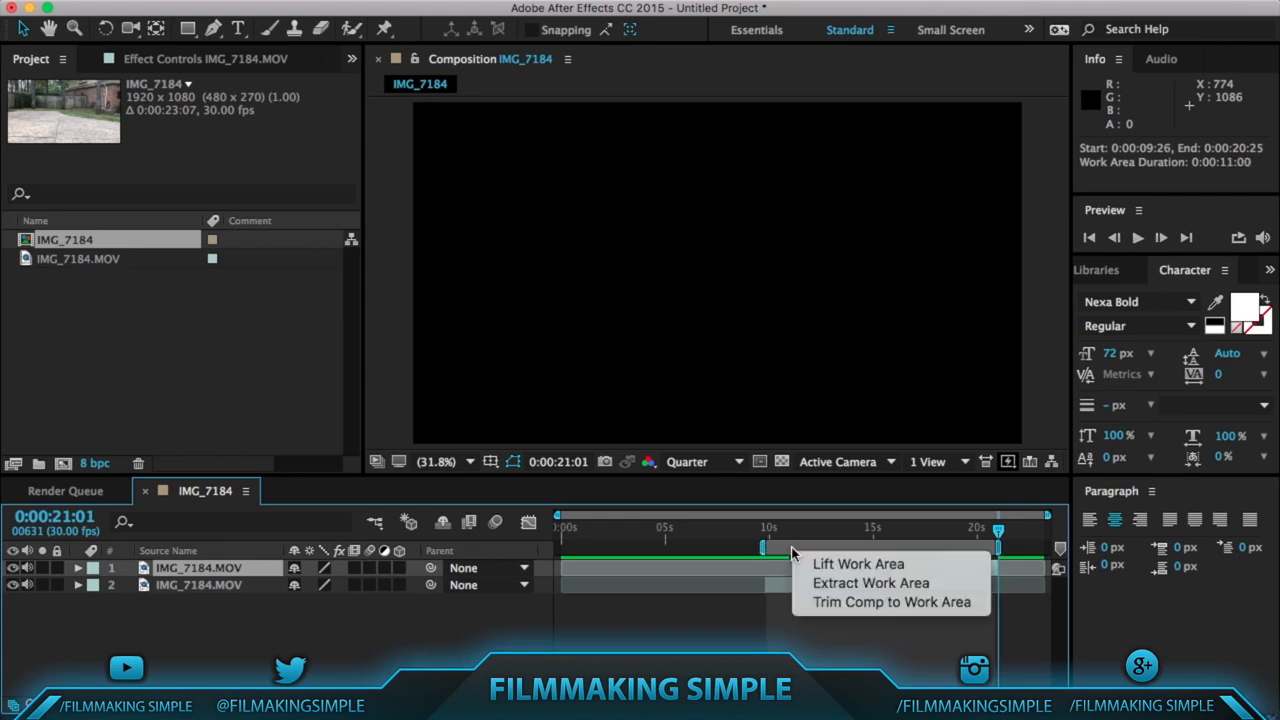
left_click(805, 602)
Move the empty-yard segment to the composition's beginning and shift the landing segment to start at 0:00:13:16.
left_click_drag(1043, 537, 868, 562)
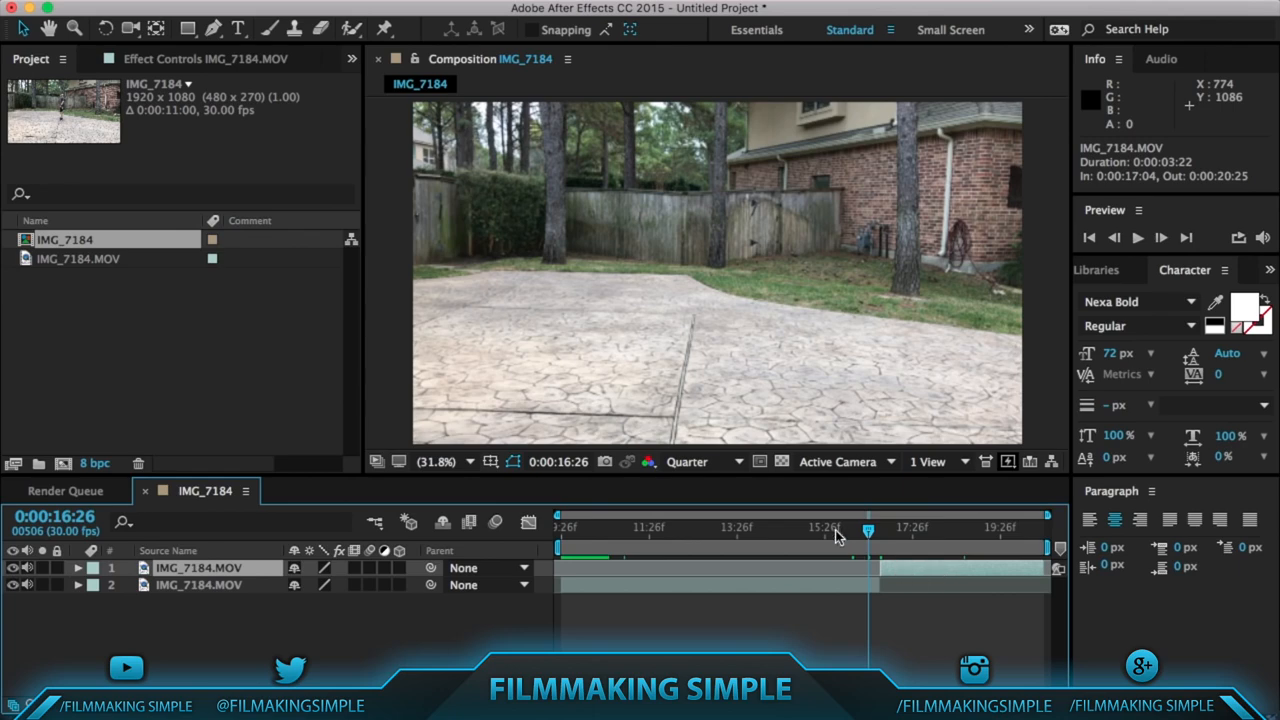
left_click_drag(900, 568, 612, 541)
left_click_drag(655, 586, 798, 574)
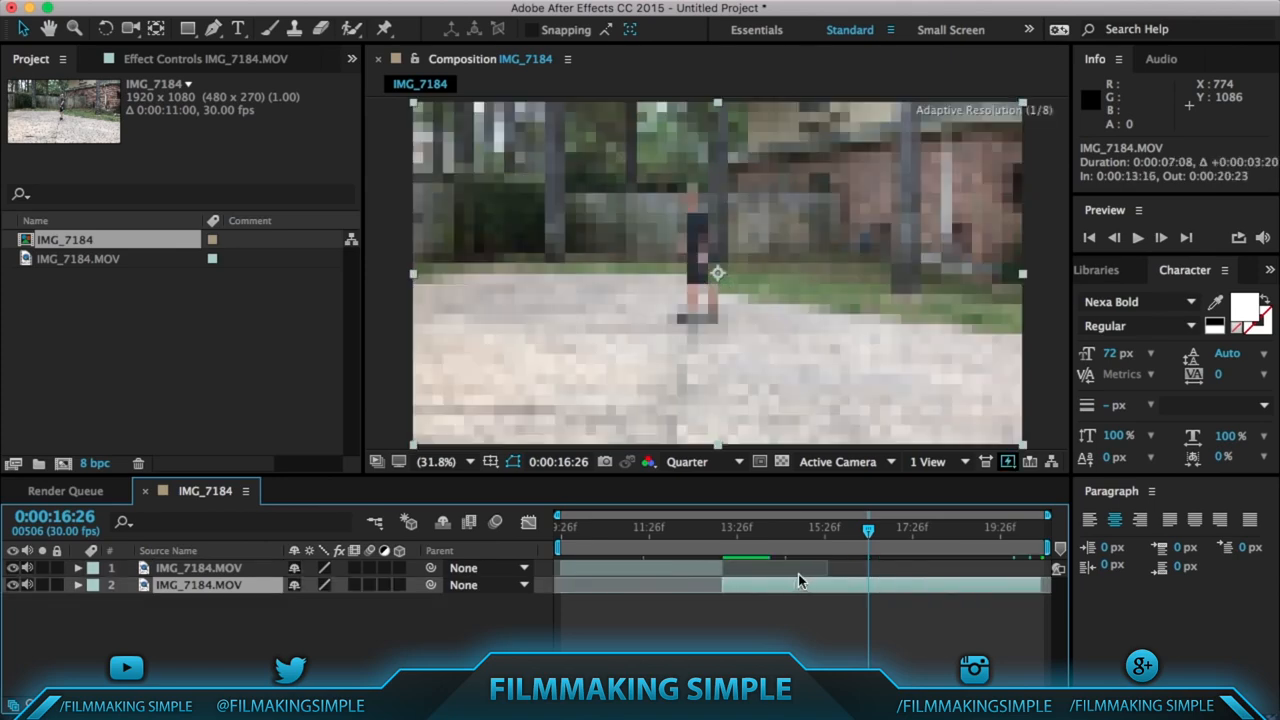
Play the transition from the empty yard to the landing, starting at 0:00:13:12.
left_click_drag(868, 530, 715, 538)
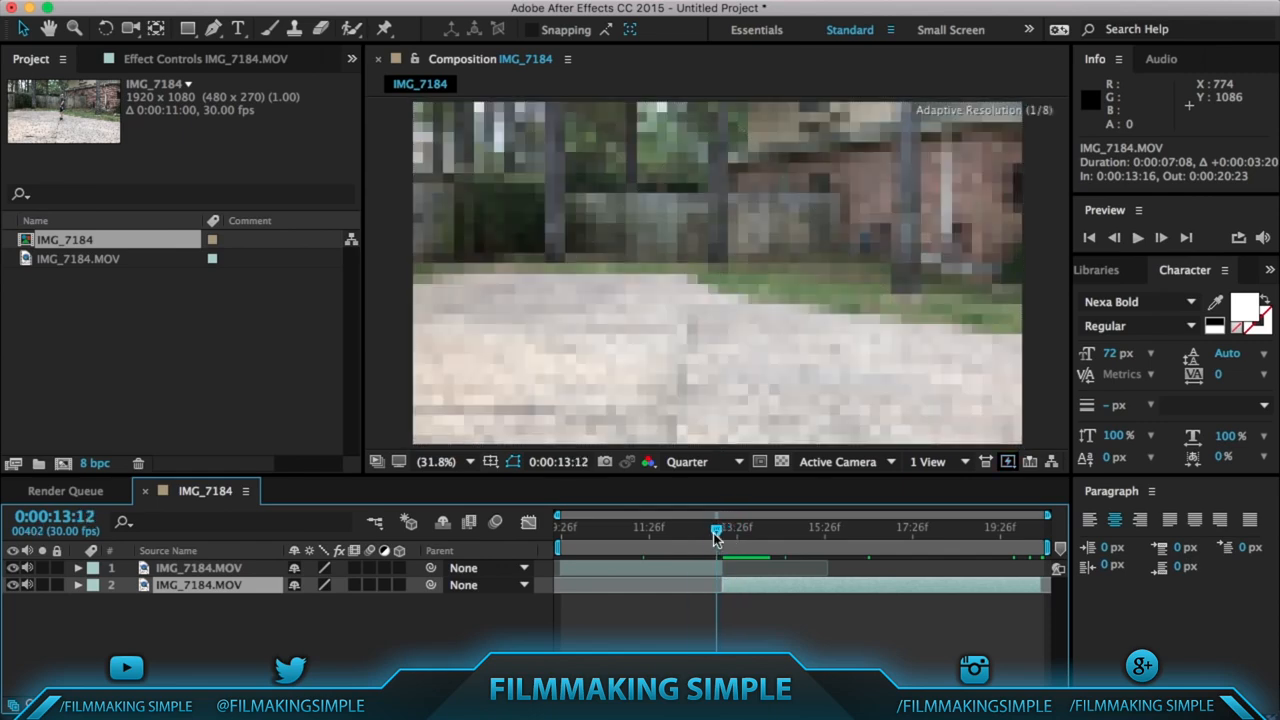
key("space")
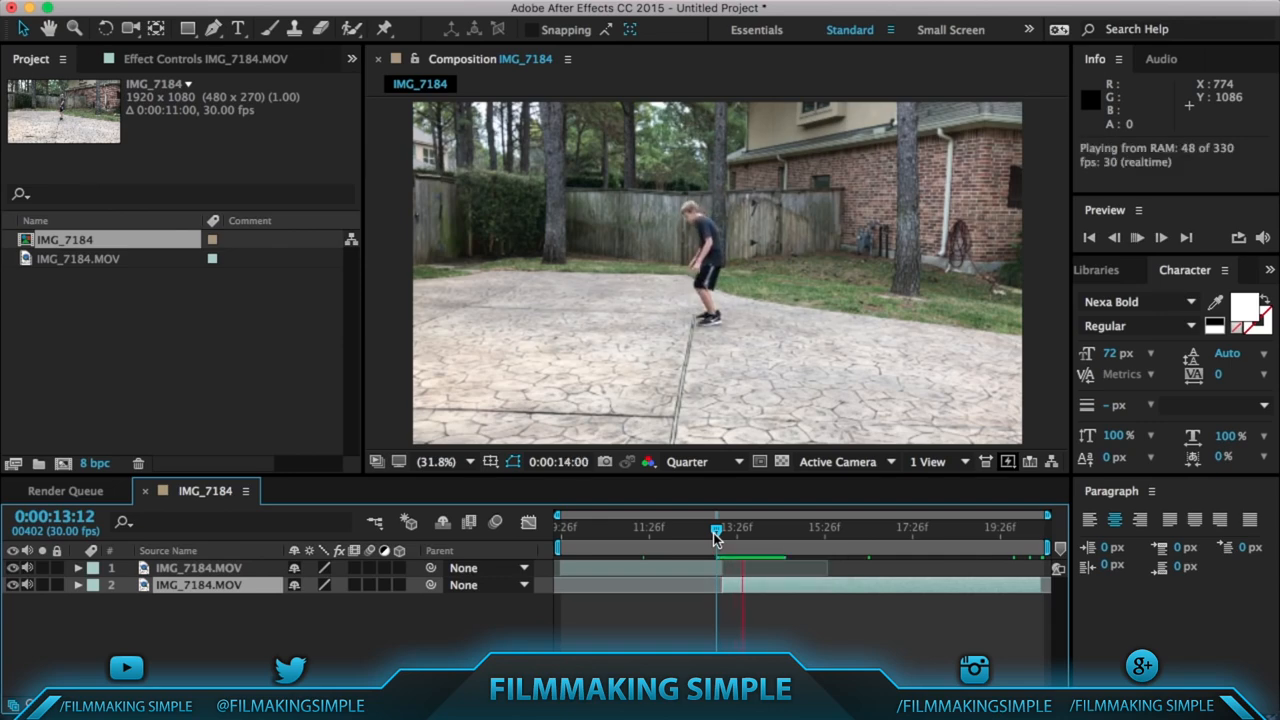
left_click(715, 615)
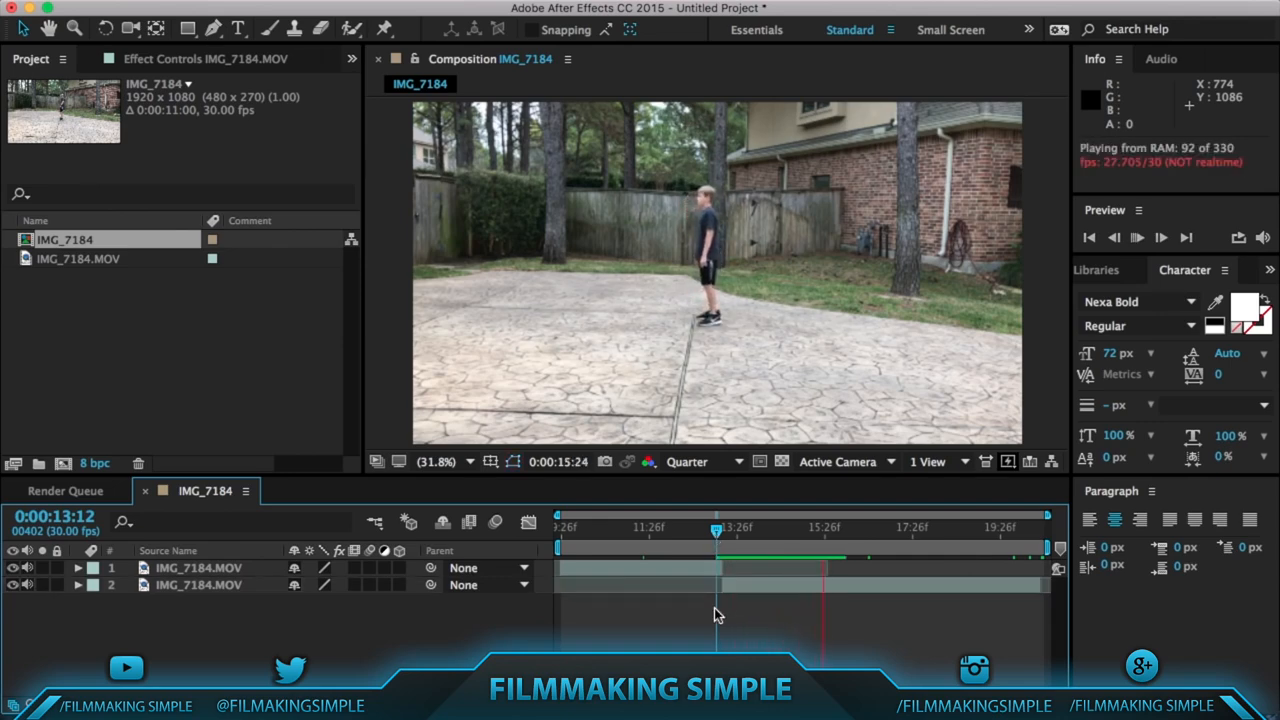
Duplicate the landing segment's layer and move the current time to its start at 0:00:13:16.
left_click(740, 587)
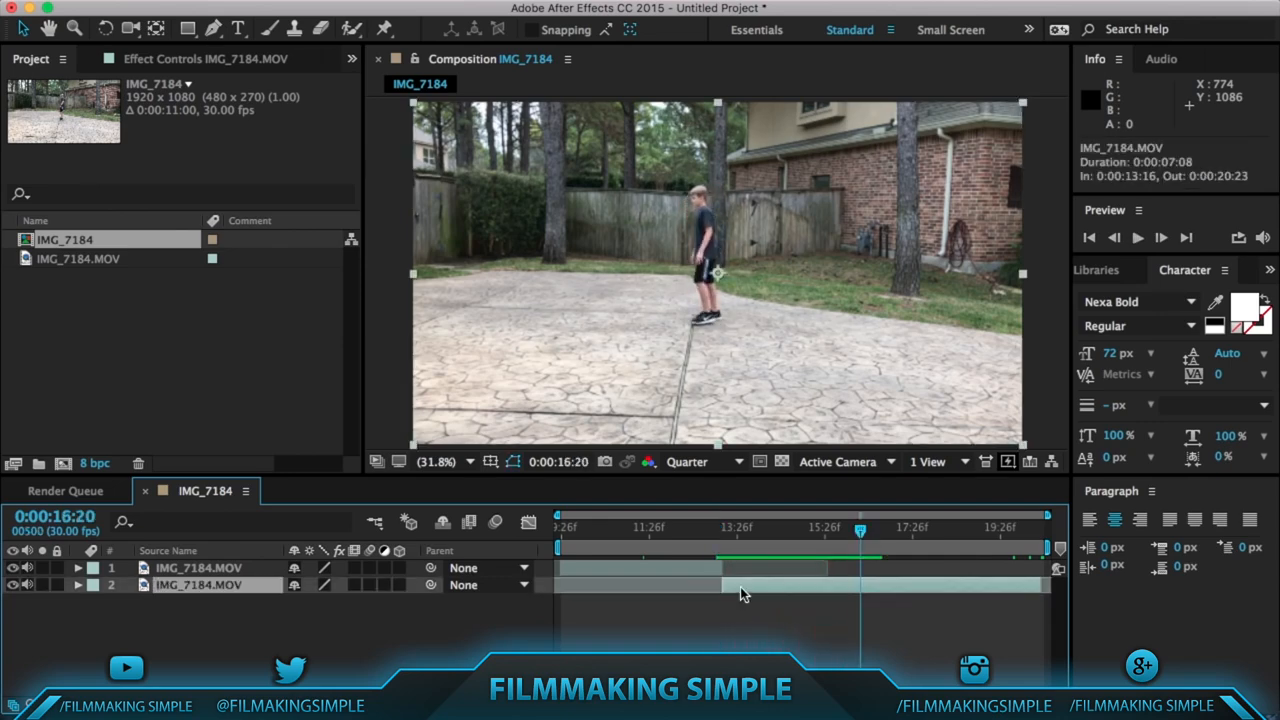
key("super+d")
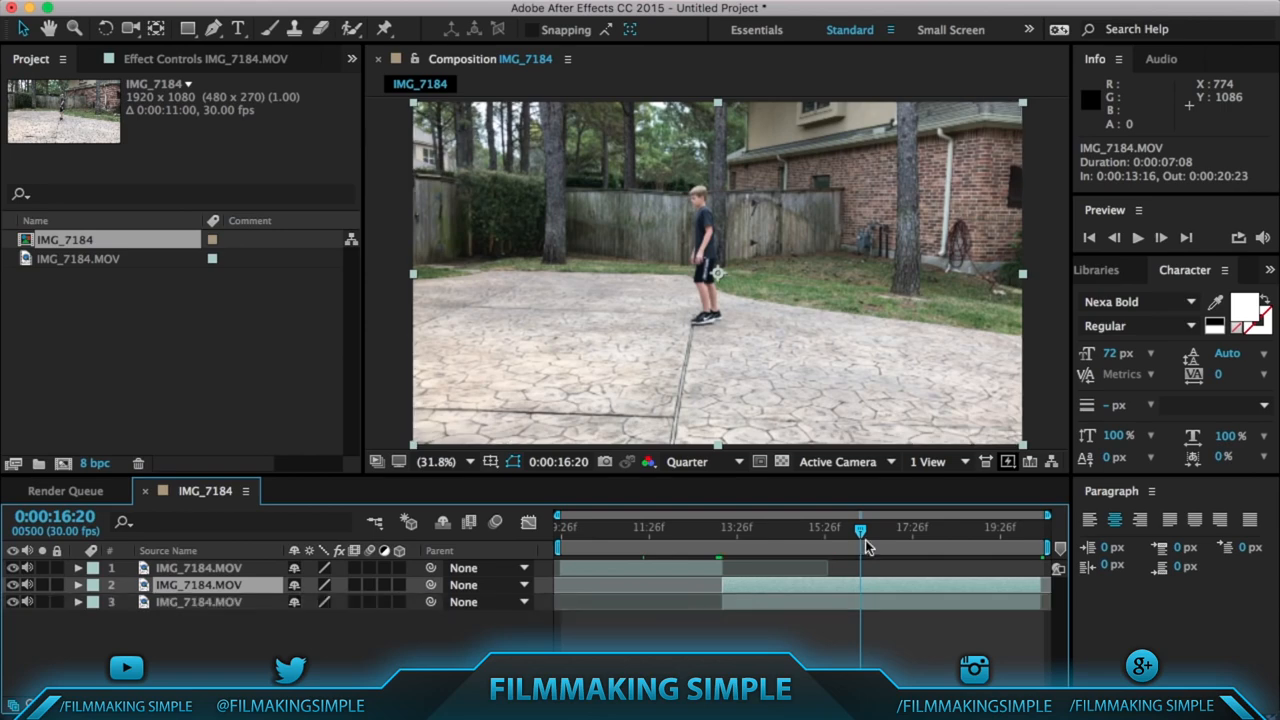
left_click_drag(861, 536, 722, 540)
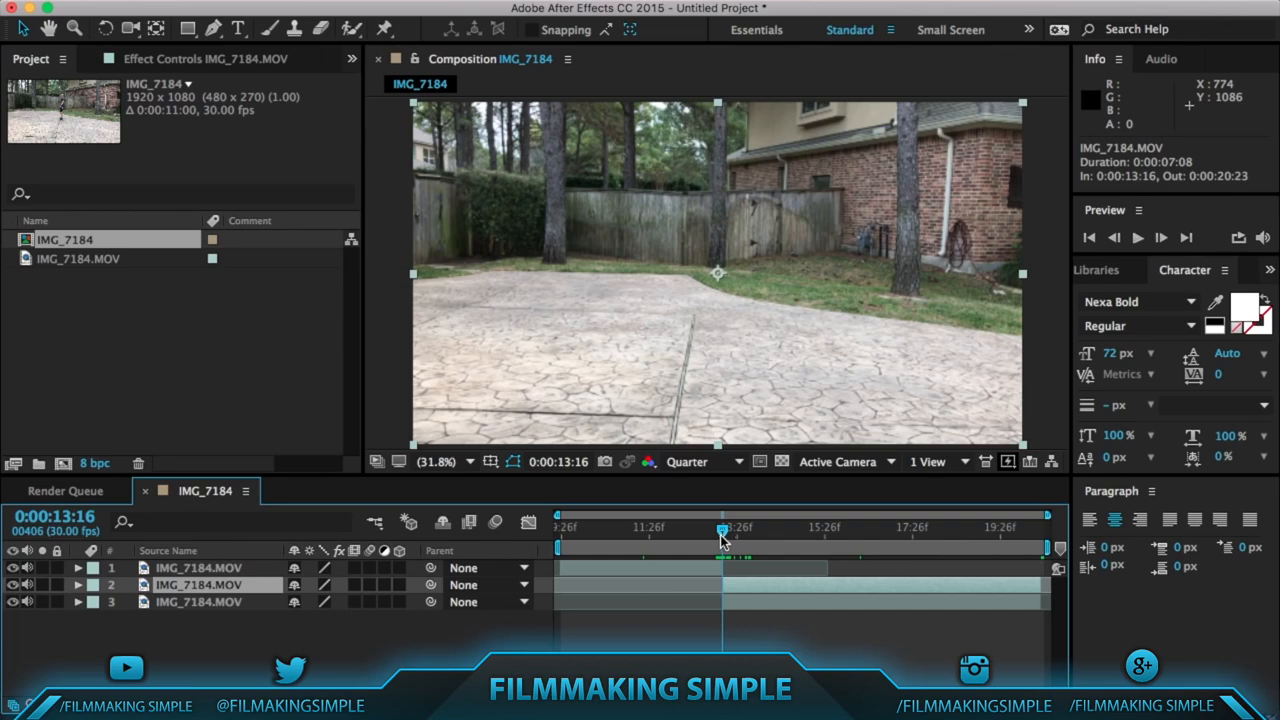
Extend the duplicated landing layer's start back to 0:00:13:12 and hide the empty-yard layer.
left_click_drag(725, 584, 719, 584)
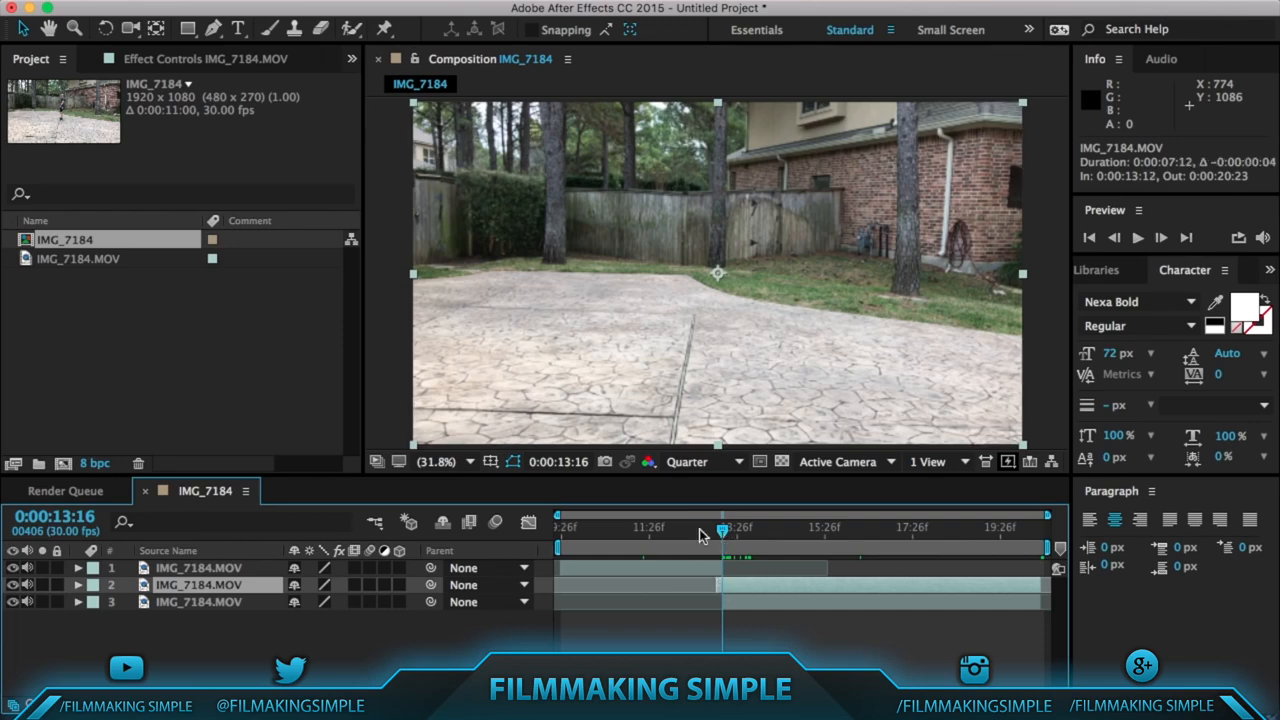
left_click_drag(719, 529, 717, 529)
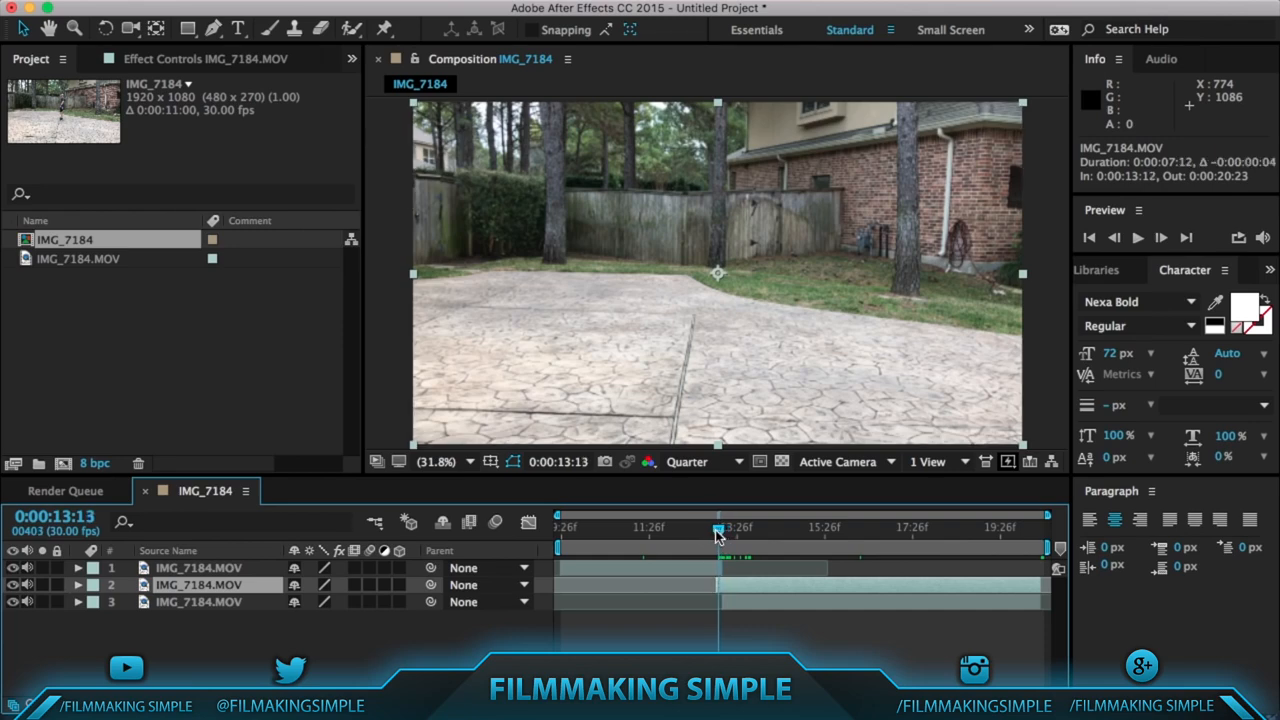
left_click(12, 567)
Find the frame at 0:00:13:15 where the person is in mid-air and freeze the duplicated layer on it.
key("Page_Down")
key("Page_Down")
key("Page_Down")
key("Page_Down")
key("Page_Up")
key("Page_Up")
key("Page_Down")
key("Page_Down")
key("Page_Up")
key("Page_Up")
key("Page_Up")
key("Page_Down")
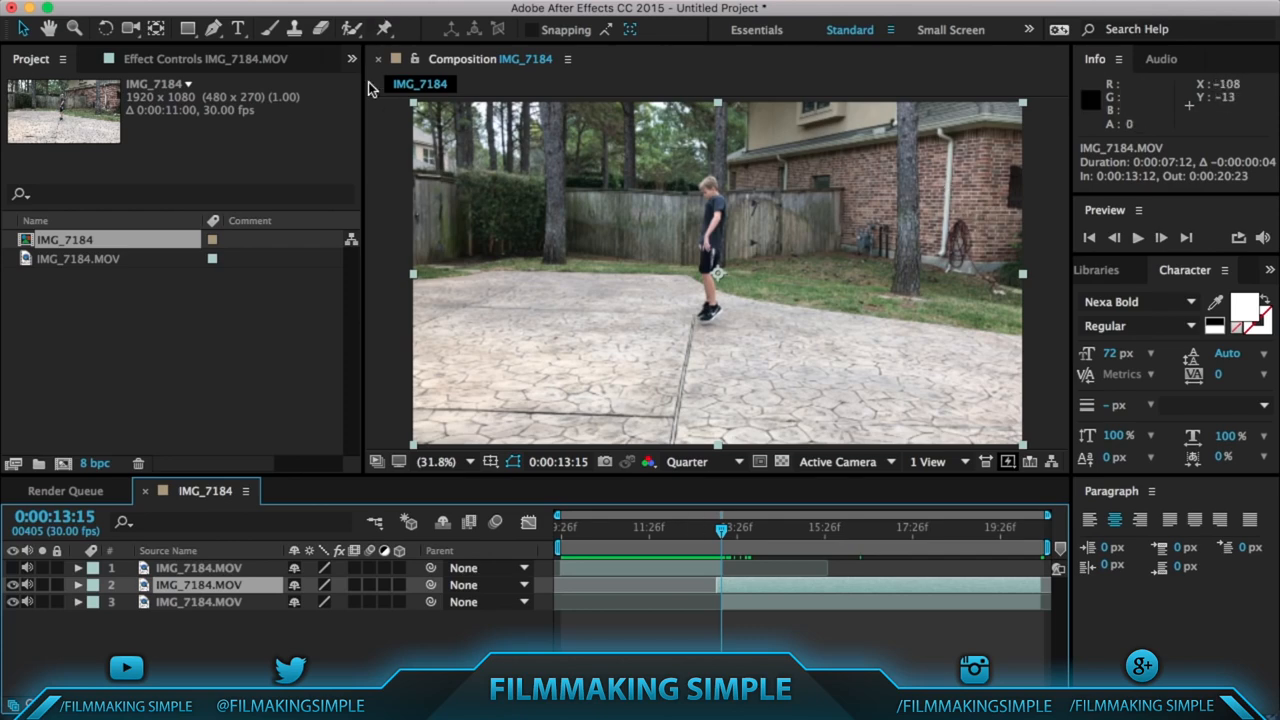
left_click(380, 1)
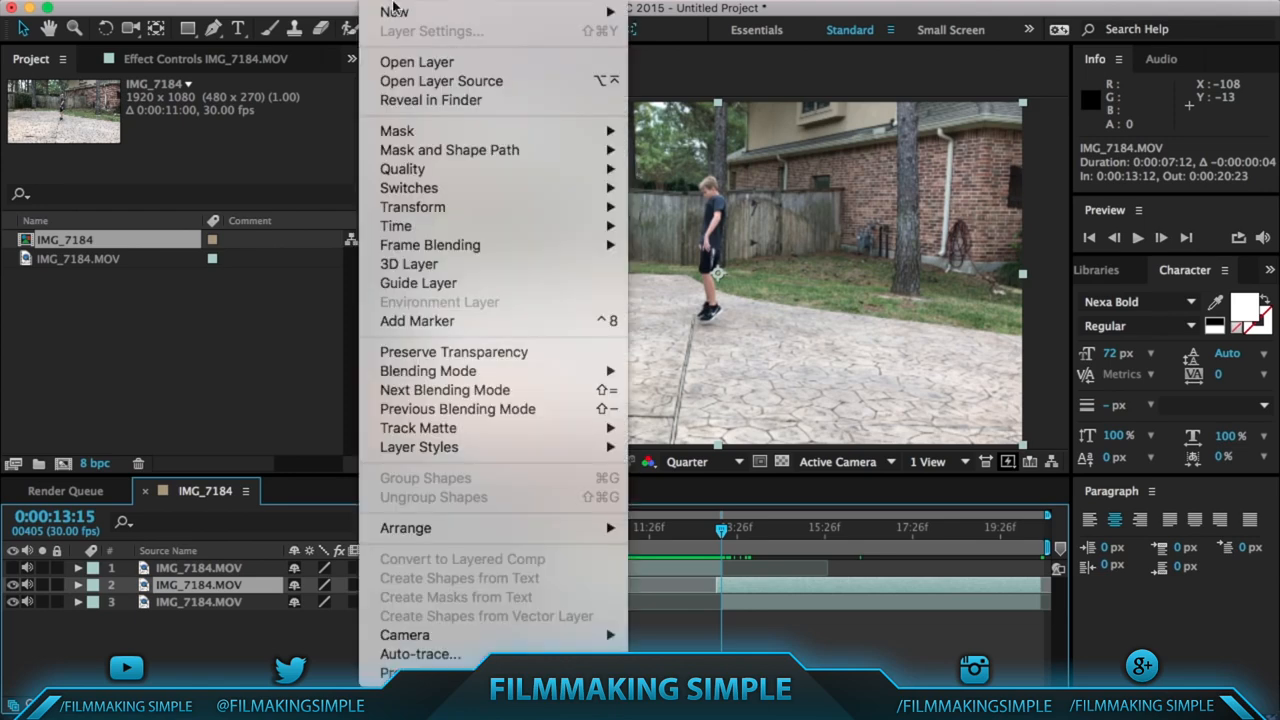
mouse_move(471, 233)
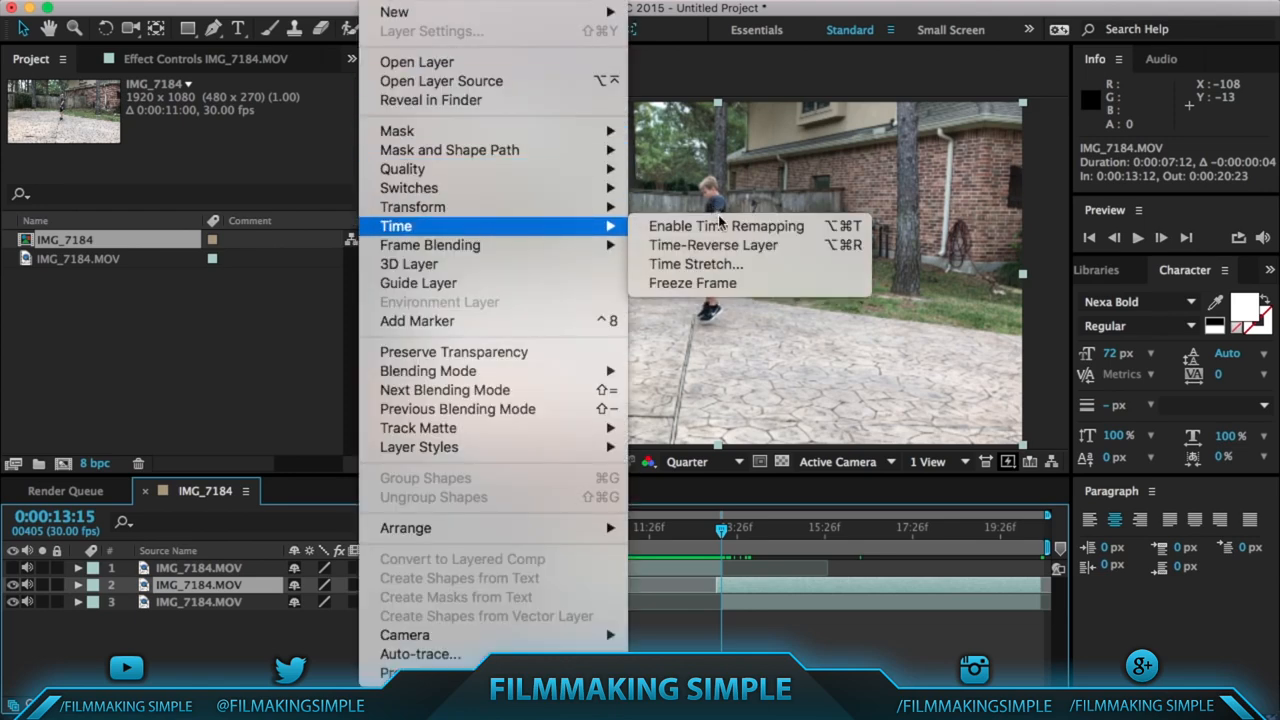
left_click(743, 290)
Extend the frozen layer across the entire composition and move it to the top of the layer stack.
left_click_drag(727, 540, 836, 541)
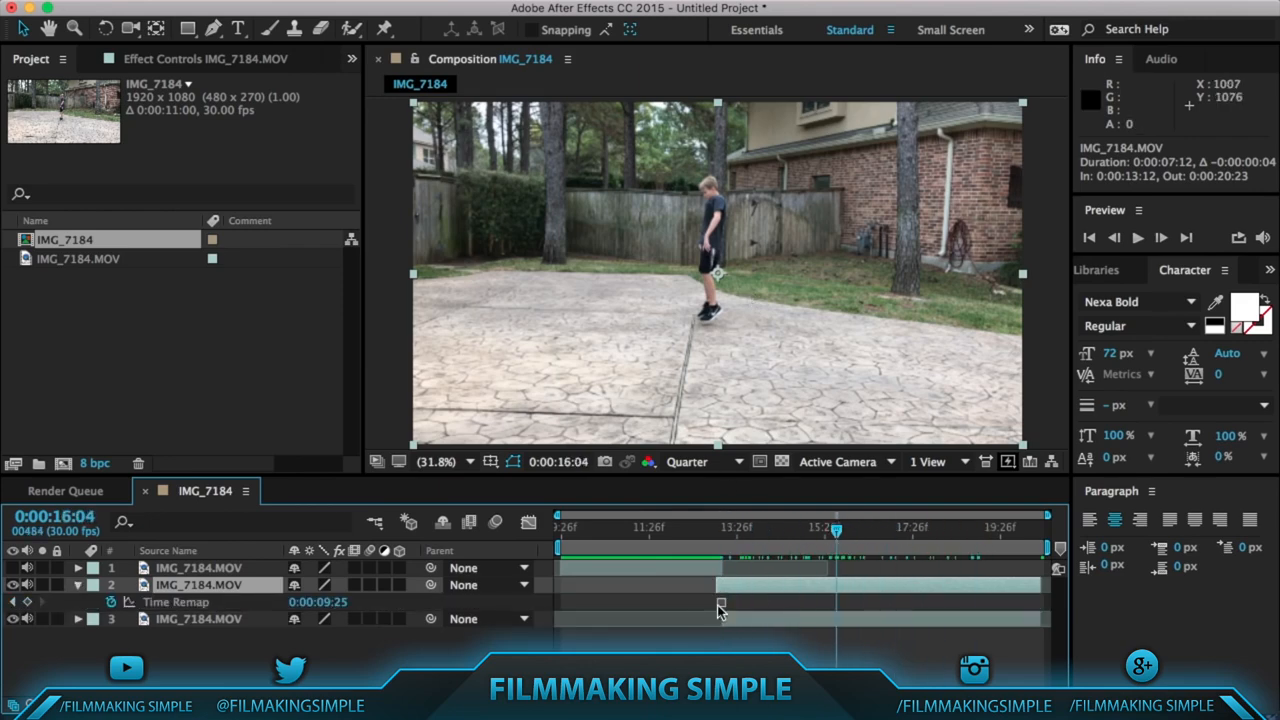
left_click_drag(715, 581, 565, 555)
left_click_drag(1040, 584, 1058, 586)
left_click_drag(838, 530, 775, 530)
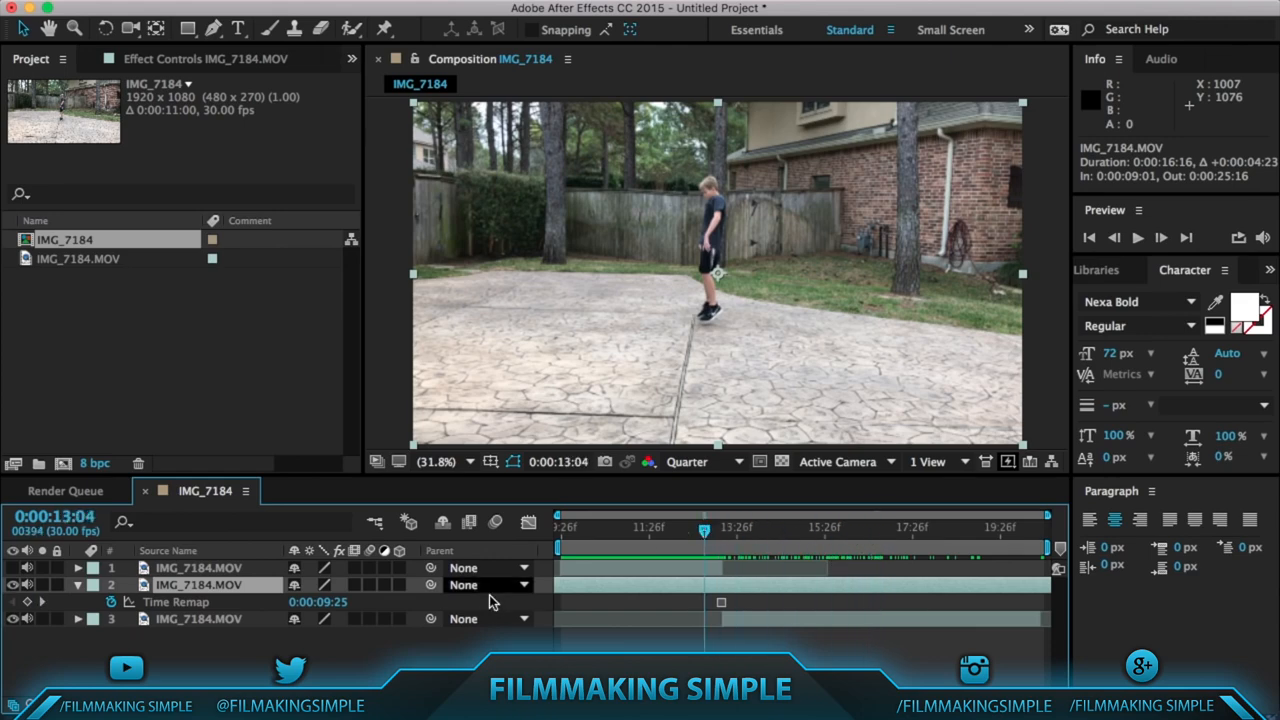
left_click_drag(204, 582, 201, 567)
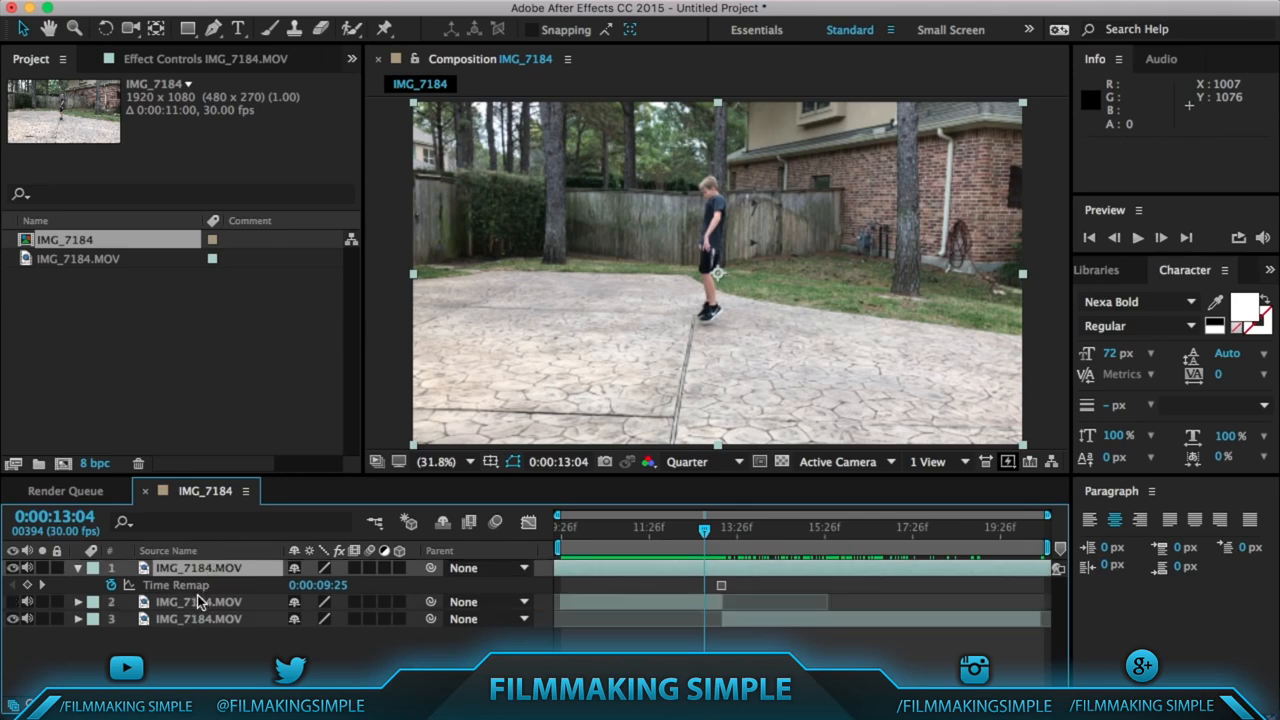
left_click(78, 568)
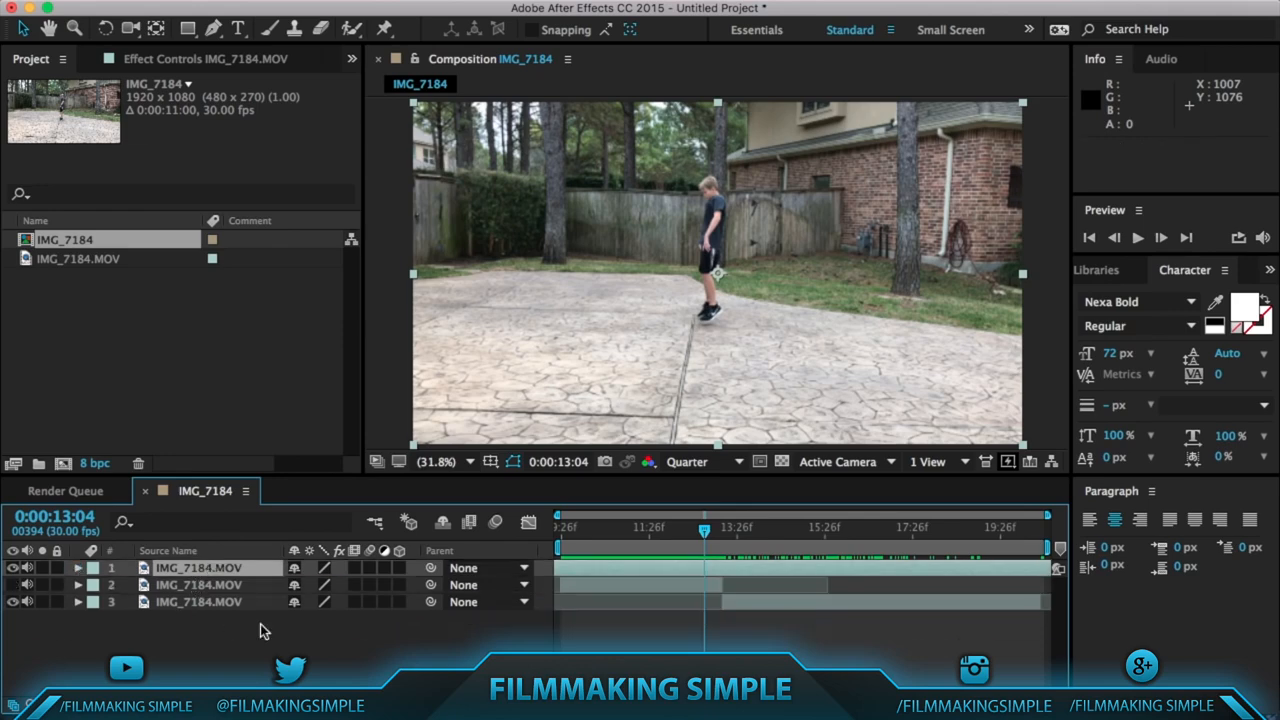
left_click(201, 568)
right_click(201, 568)
left_click(186, 568)
double_click(186, 568)
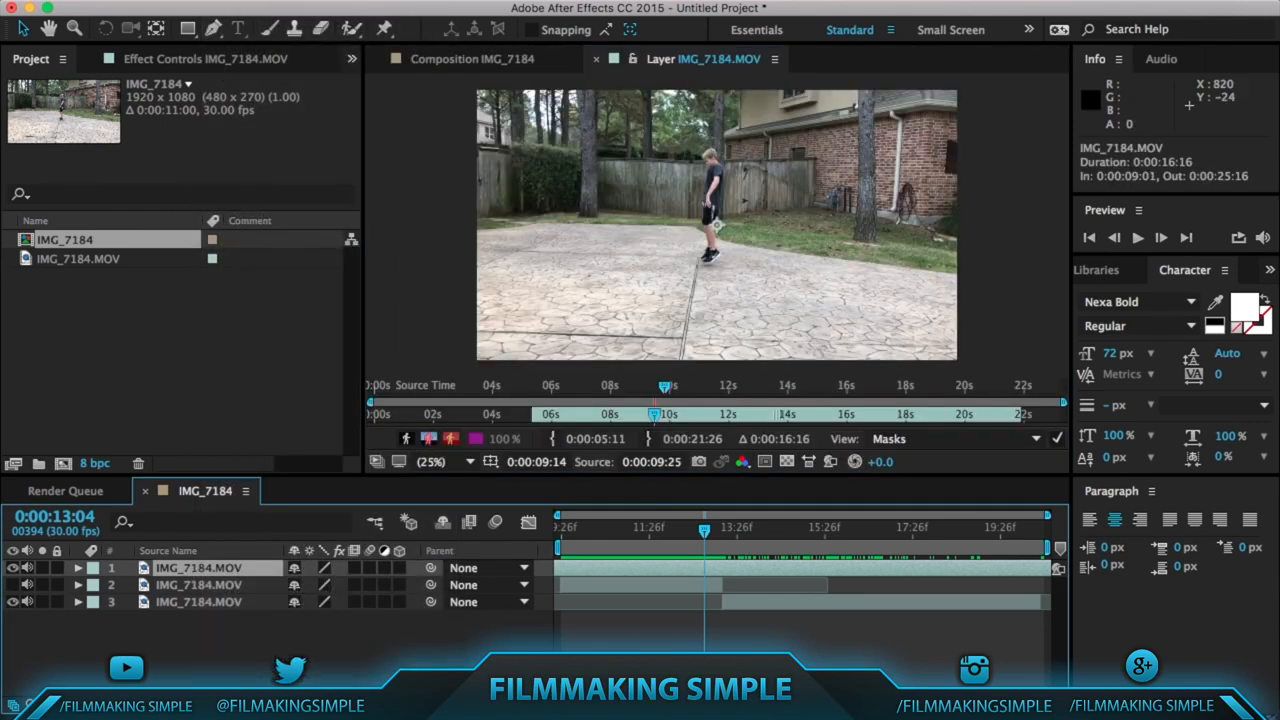
left_click(597, 60)
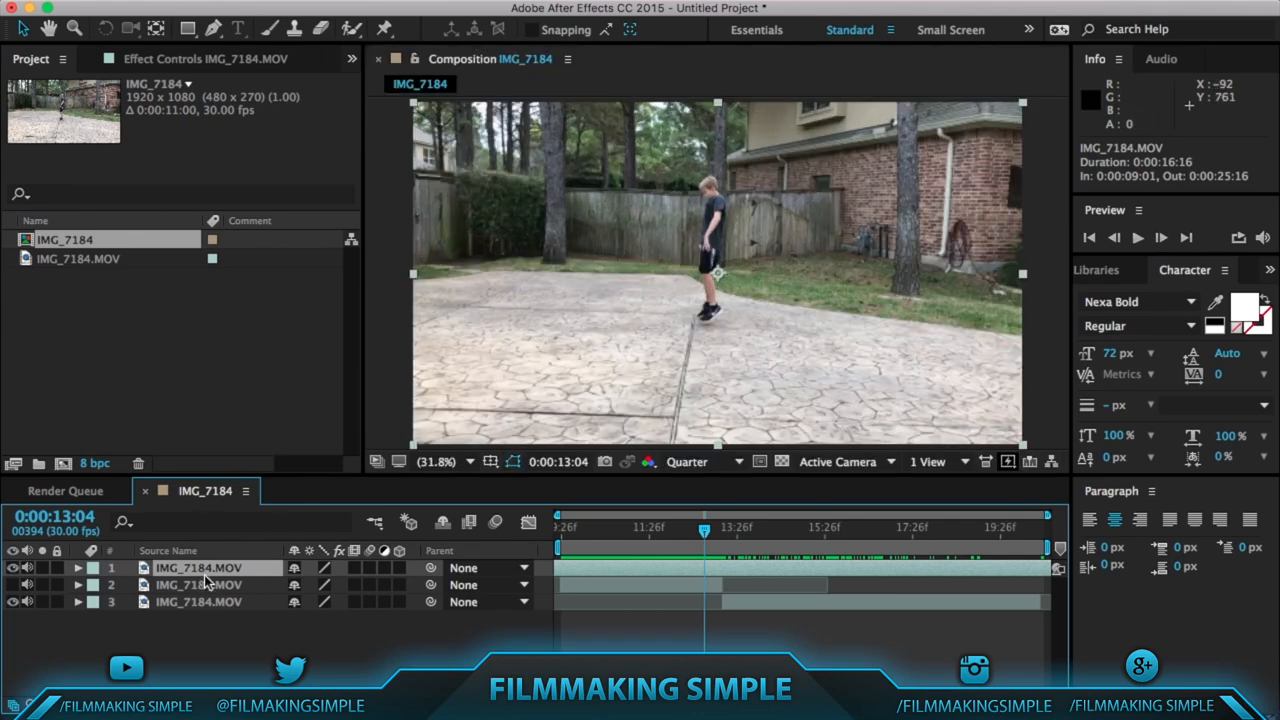
Rename the frozen layer to "warp" and the empty-yard layer to "clean plate".
key("Return")
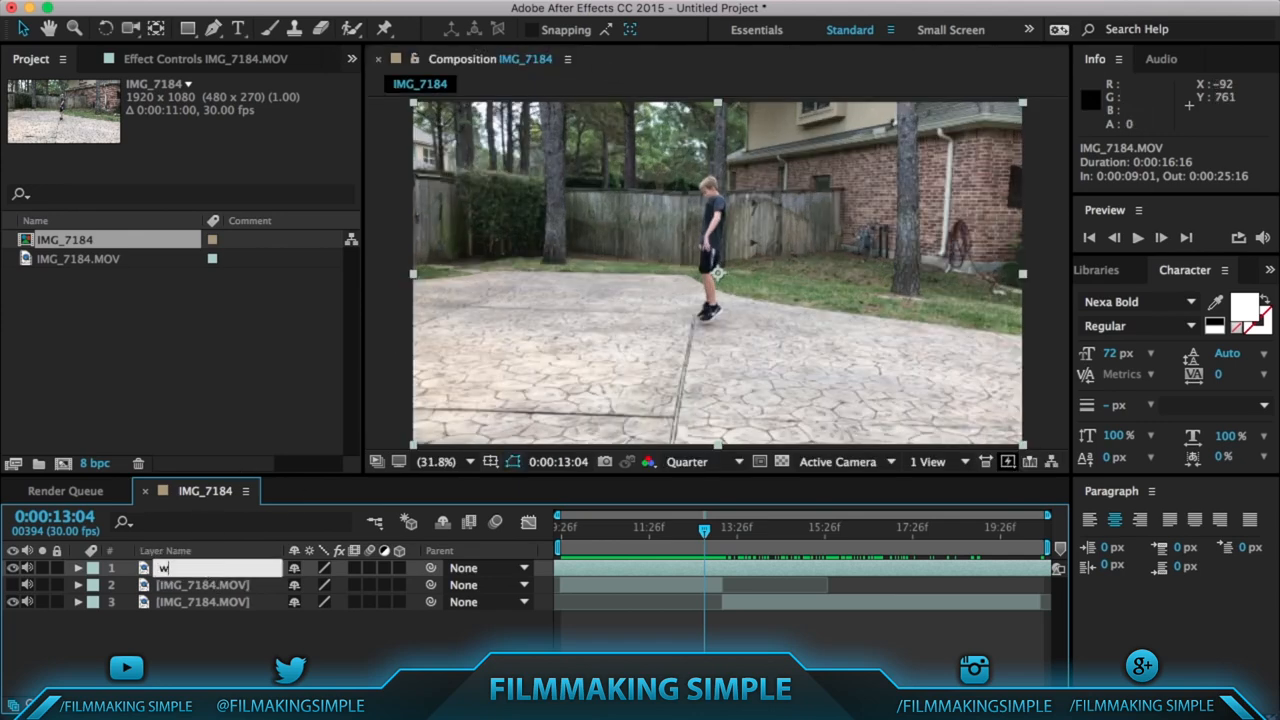
key("Return")
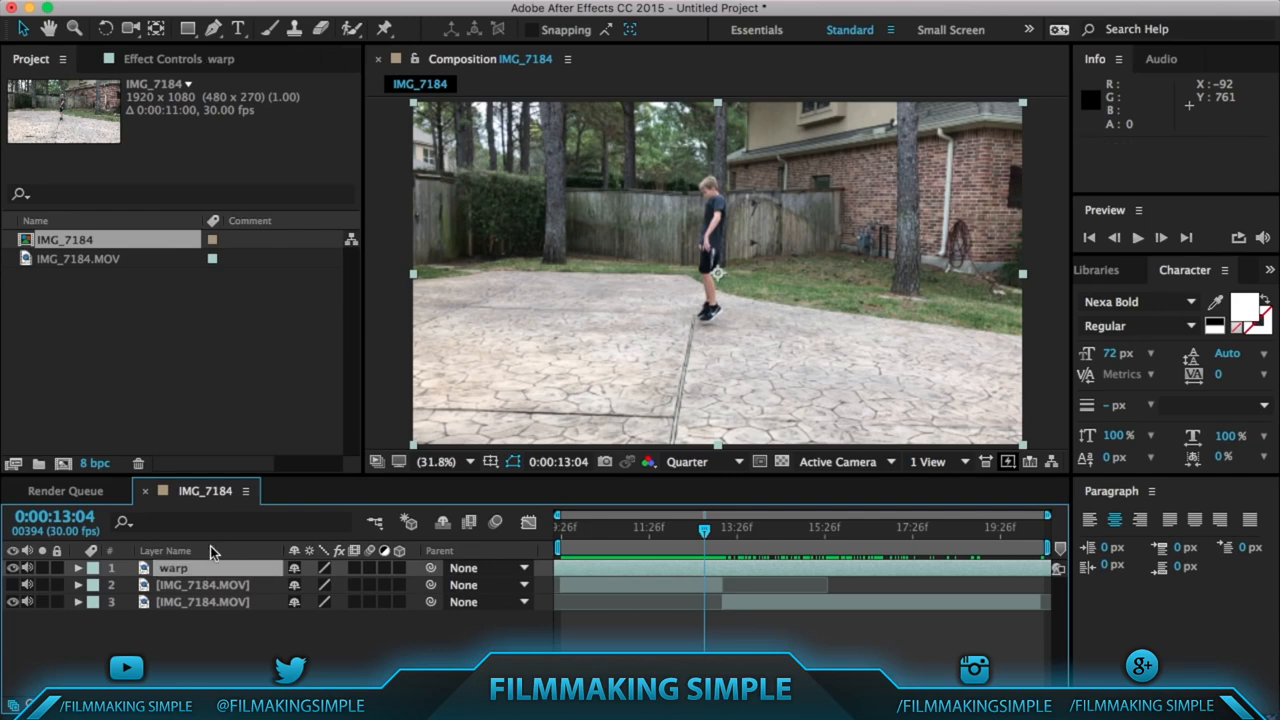
left_click(192, 586)
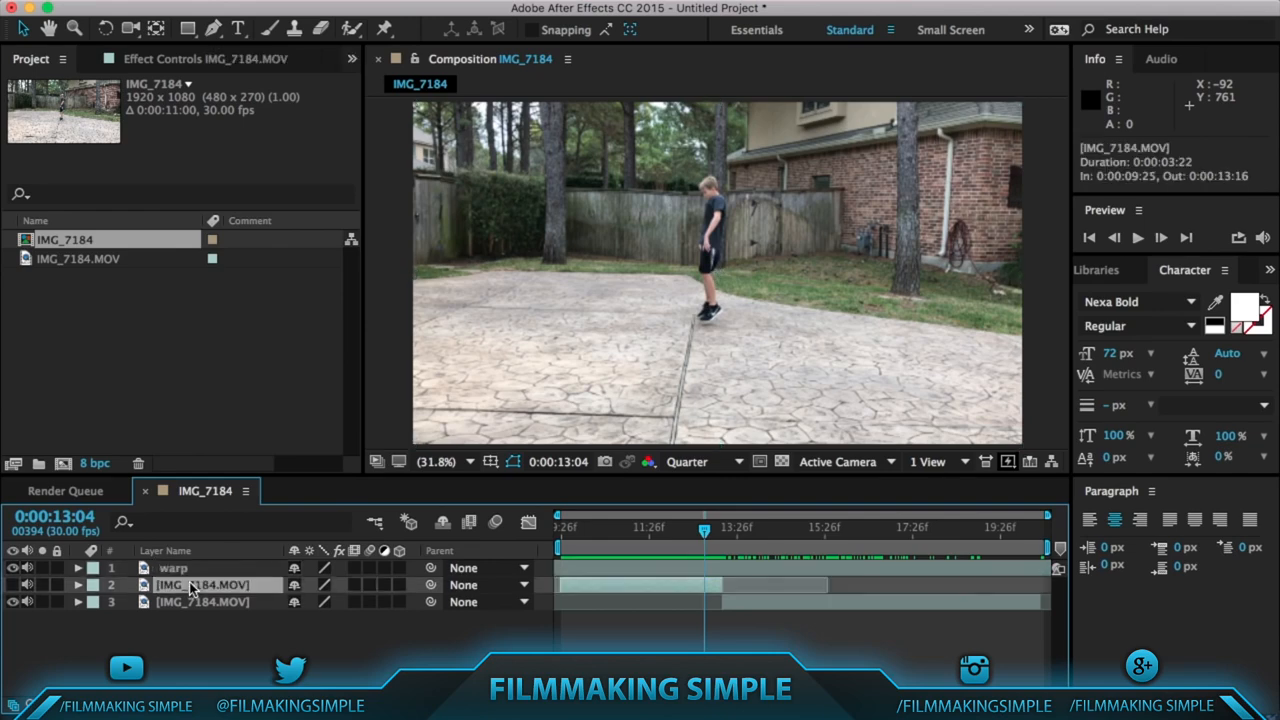
key("Return")
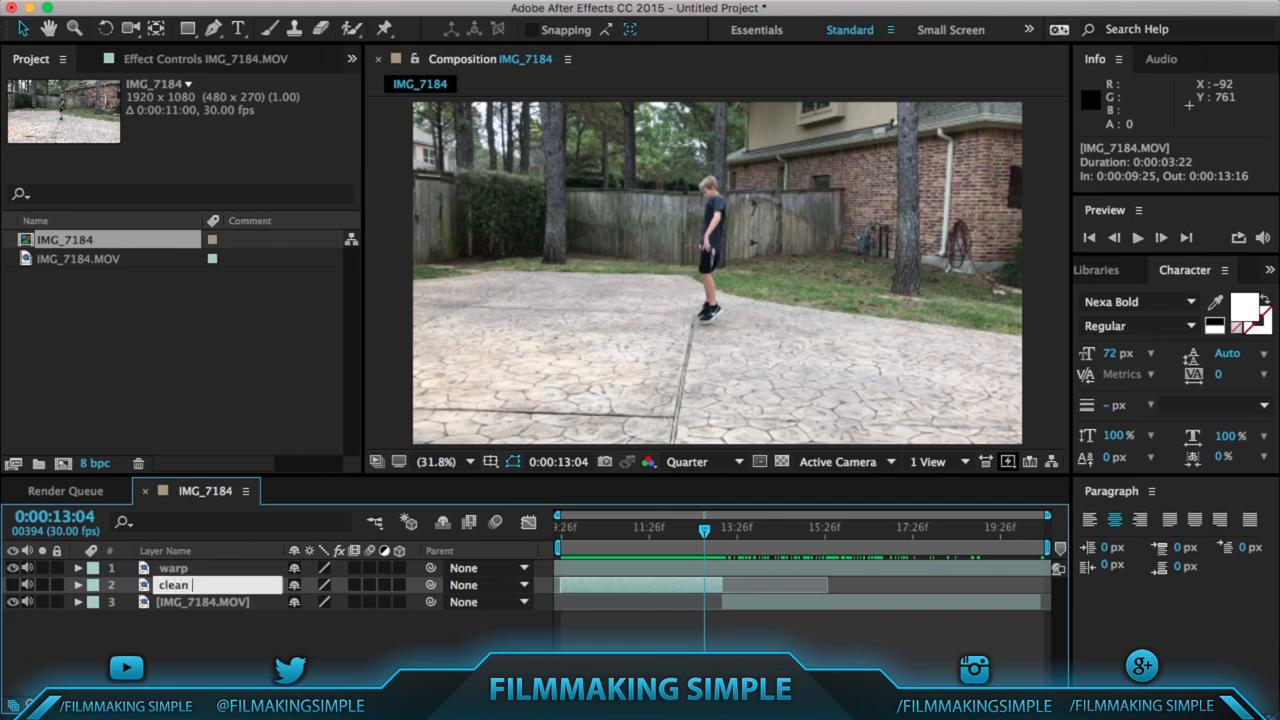
type("clean plate")
key("Return")
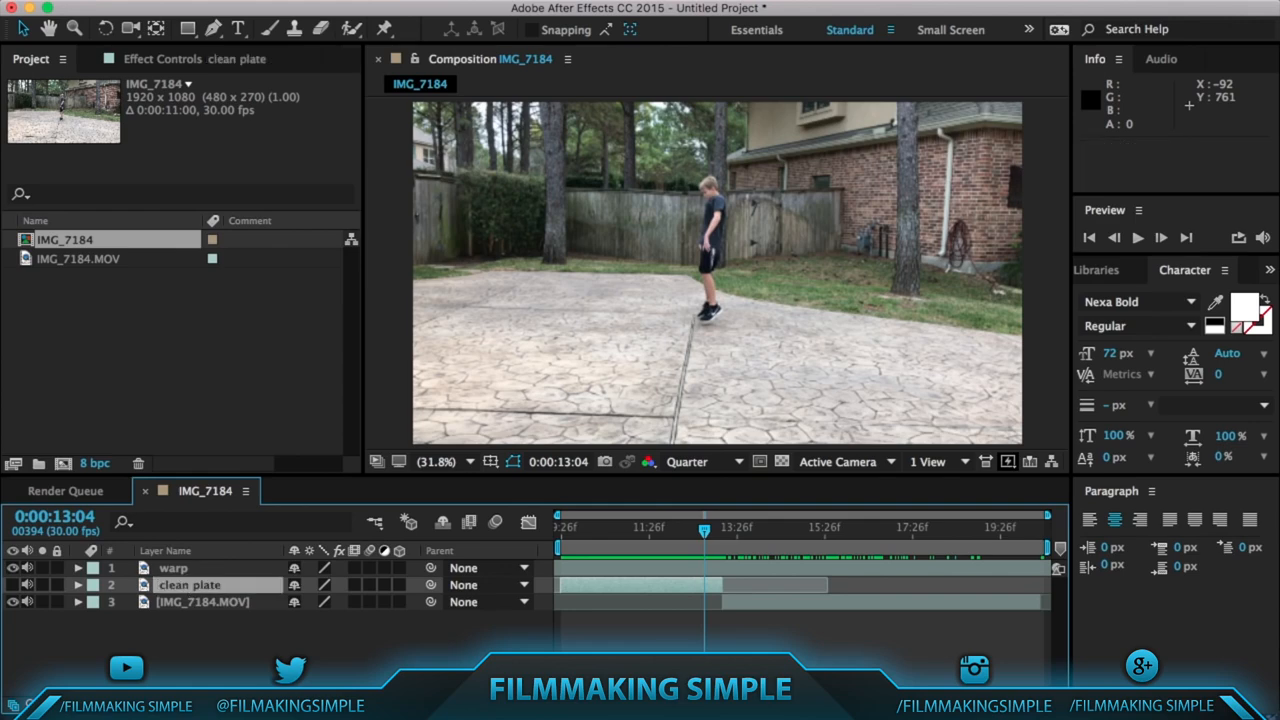
Rename the landing layer to "footage".
left_click(183, 601)
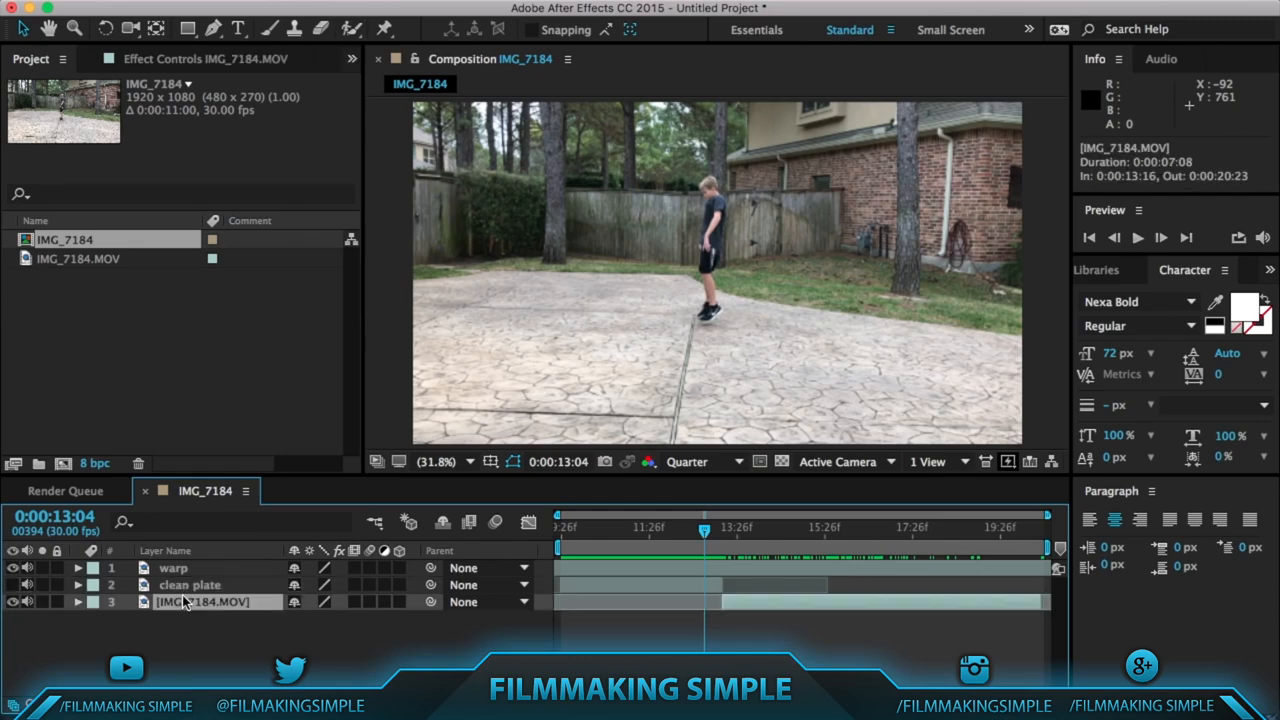
key("Return")
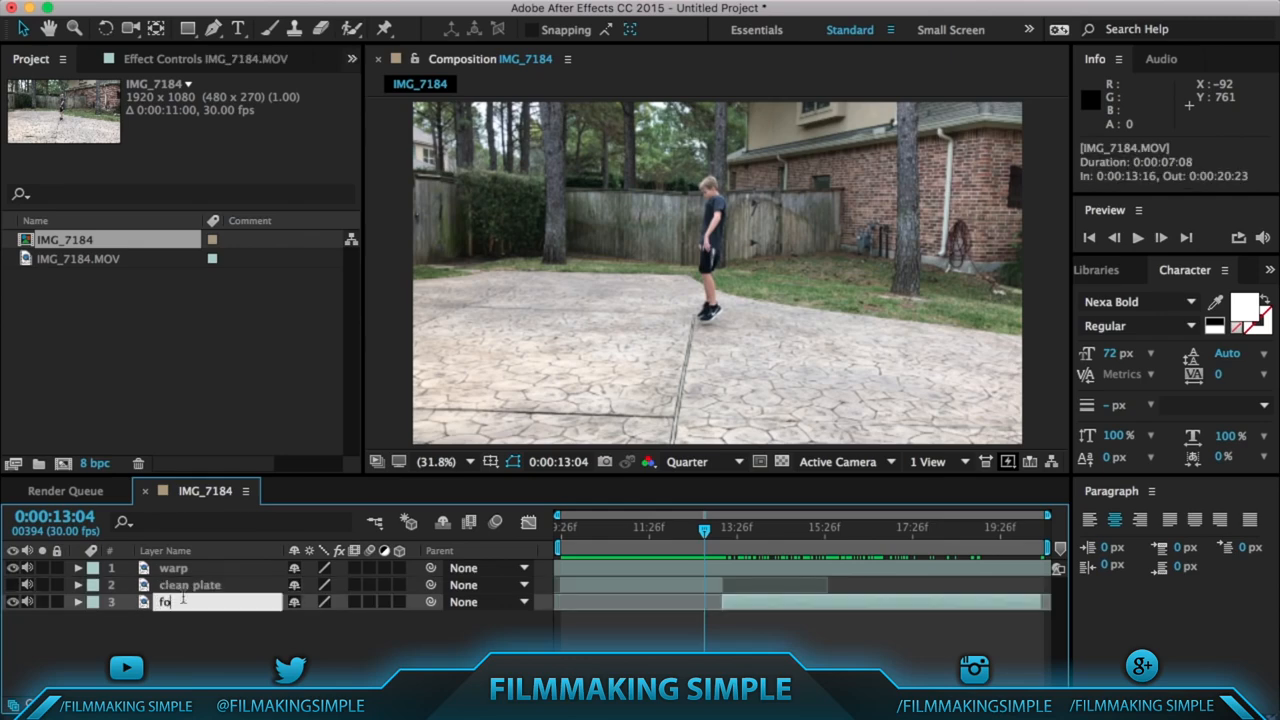
type("footage")
key("Return")
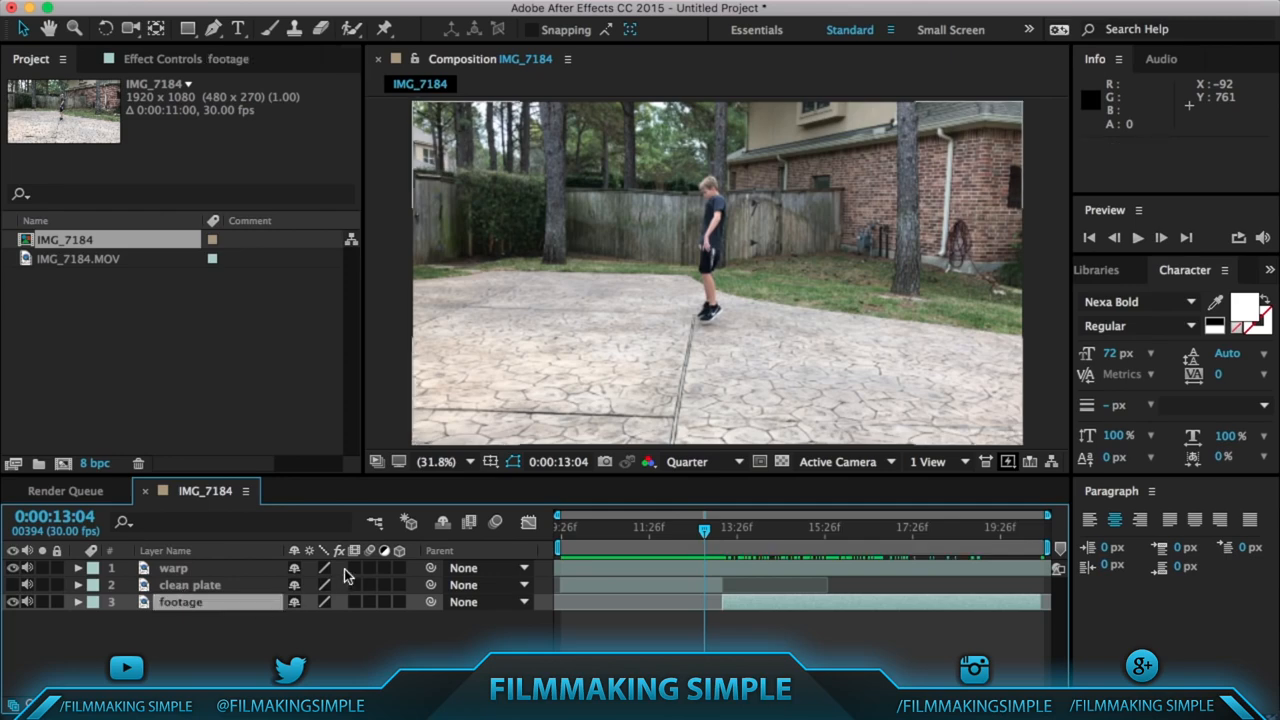
Move the current time to 0:00:11:21, select the warp layer and set the composition view's resolution to Full.
mouse_move(704, 527)
left_mouse_down()
mouse_move(757, 528)
mouse_move(716, 530)
left_mouse_up()
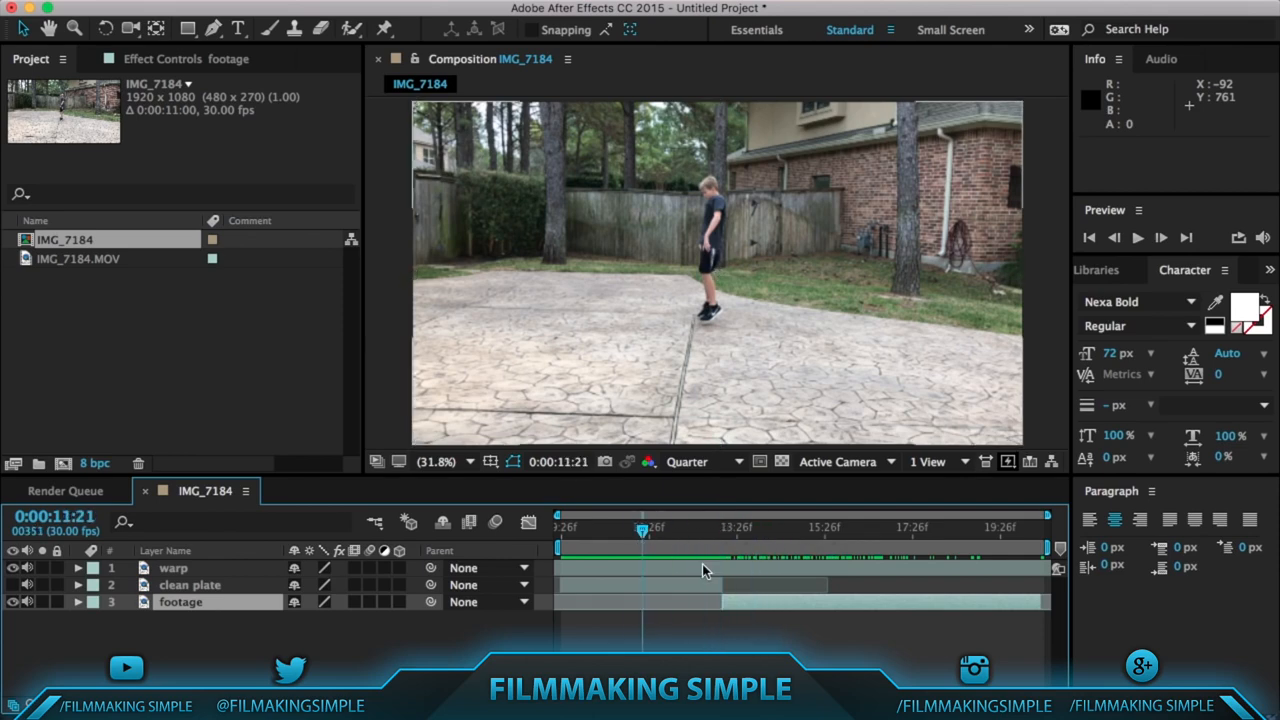
left_click(702, 566)
scroll(748, 264, "up", 6)
scroll(748, 264, "down", 6)
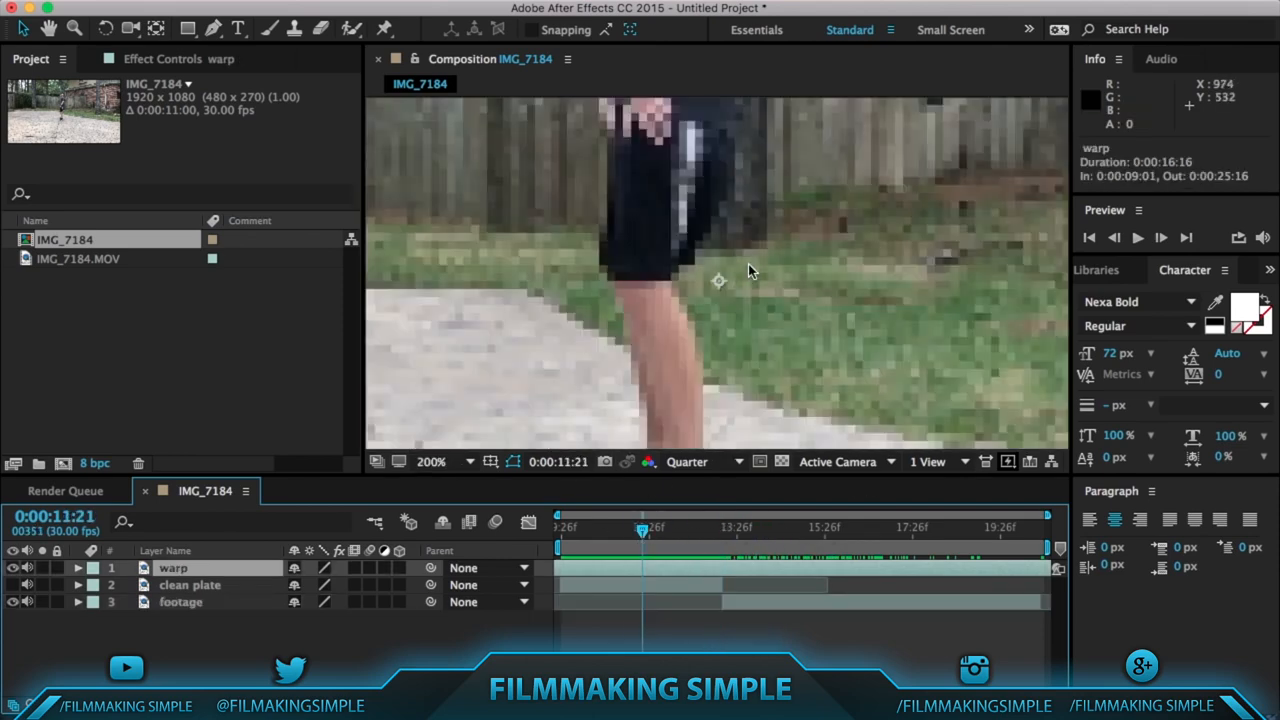
left_click(700, 461)
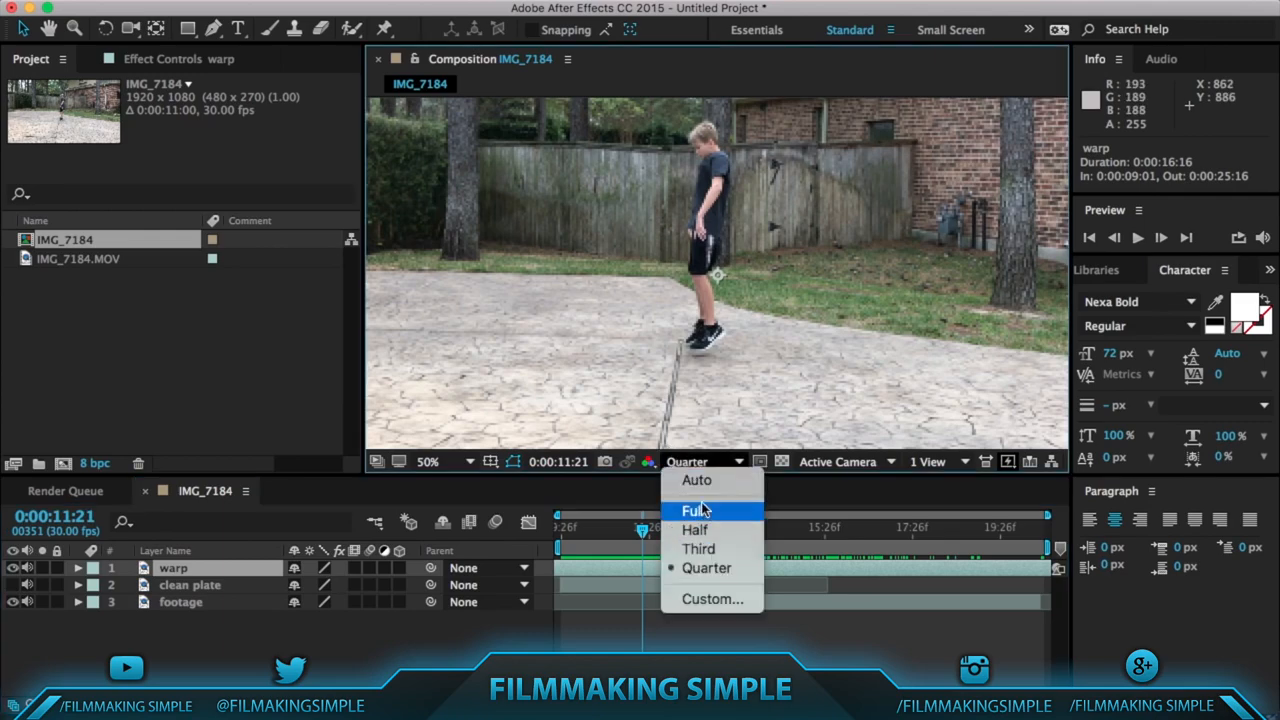
left_click(700, 511)
Start a Pen tool mask on the warp layer at the crown of the head, tracing along the hair and forehead.
scroll(724, 240, "up", 5)
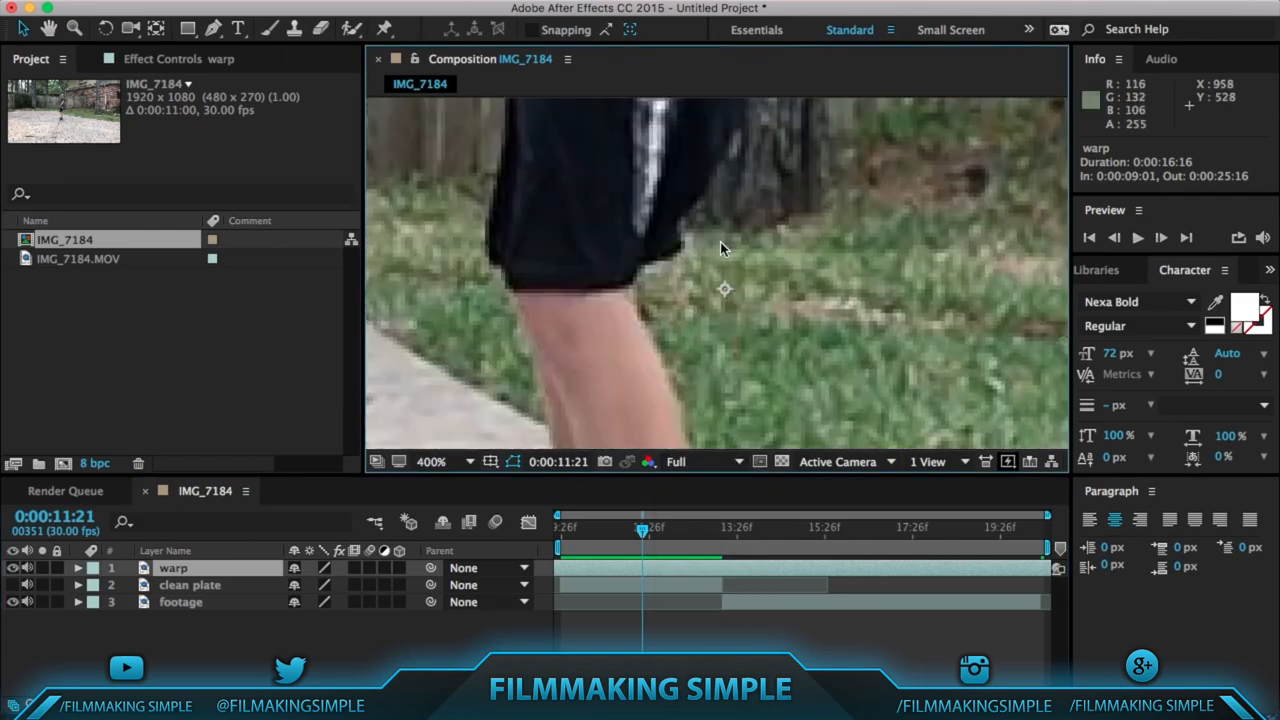
left_click_drag(733, 179, 713, 409)
left_click_drag(708, 148, 706, 400)
left_click_drag(697, 130, 715, 354)
left_click_drag(714, 274, 753, 309)
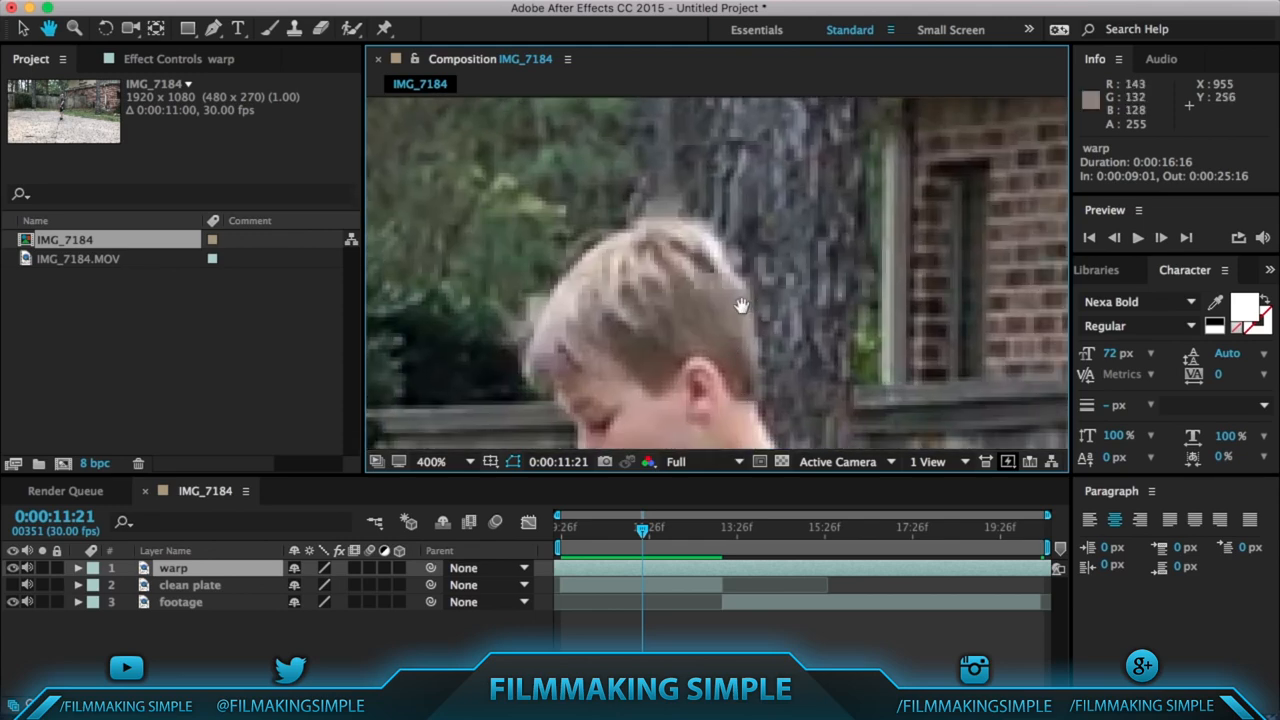
left_click(213, 28)
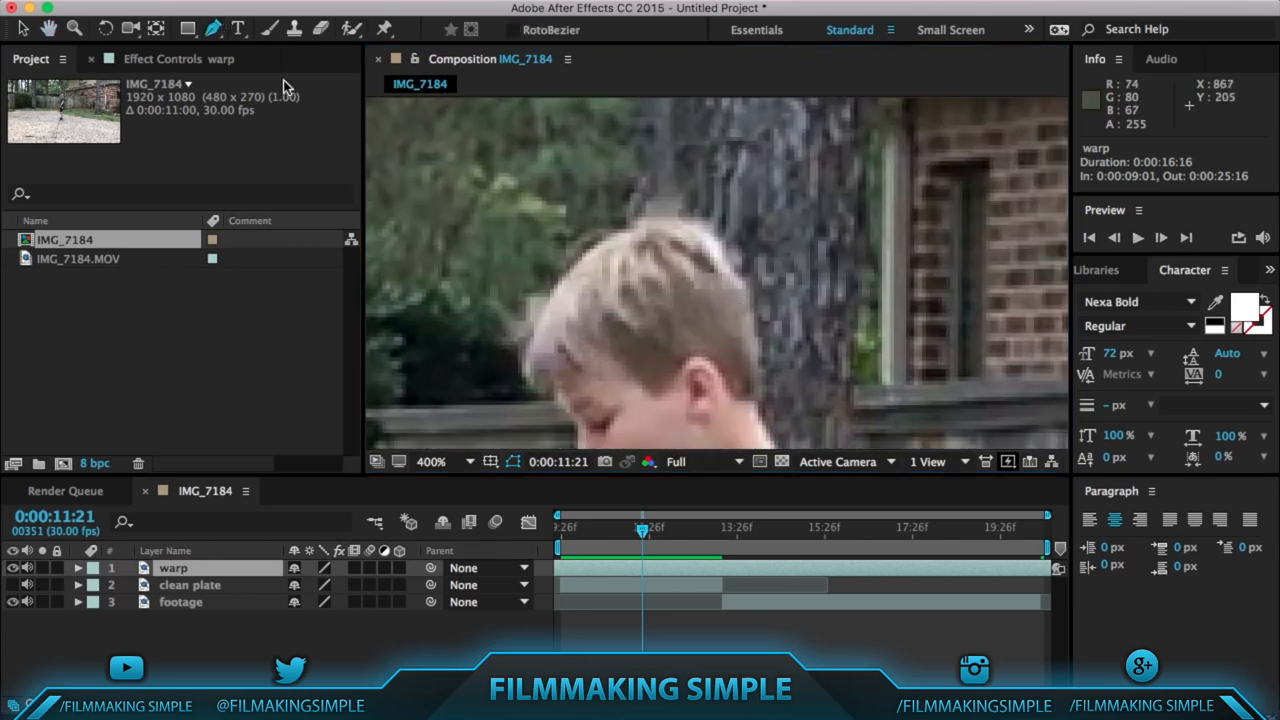
left_click(675, 217)
left_click(632, 220)
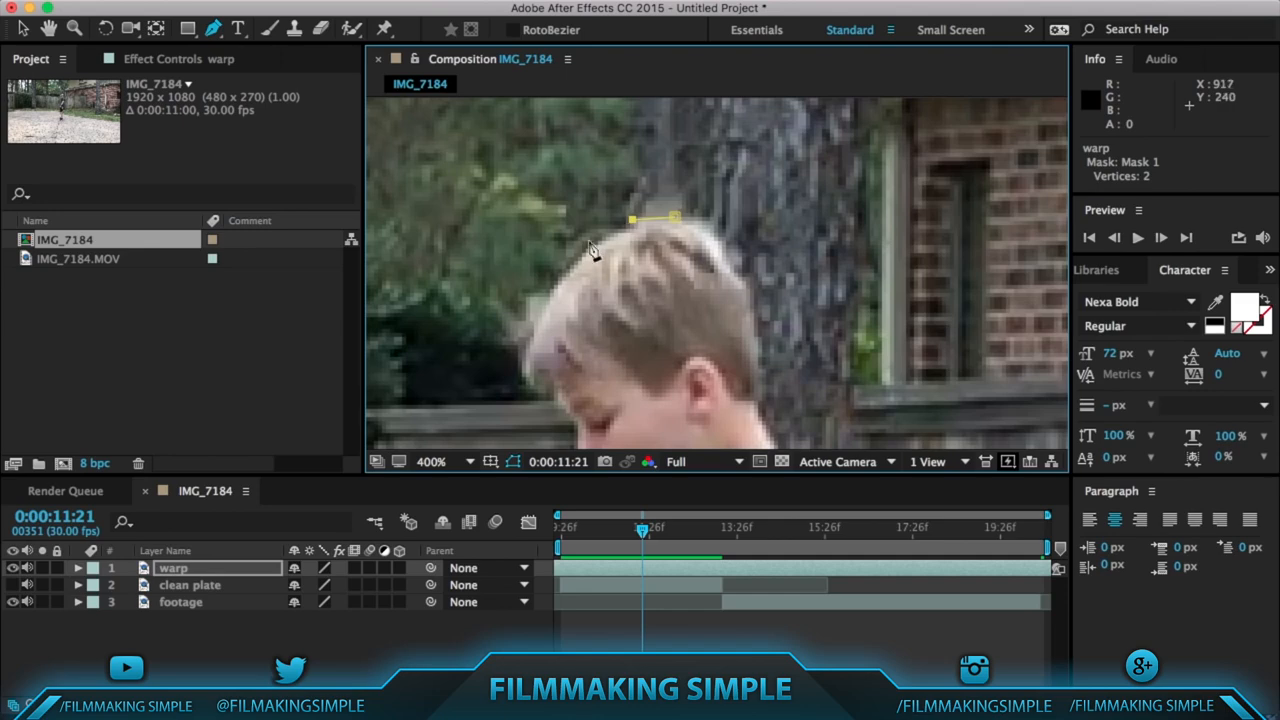
left_click_drag(588, 241, 594, 249)
left_click(562, 277)
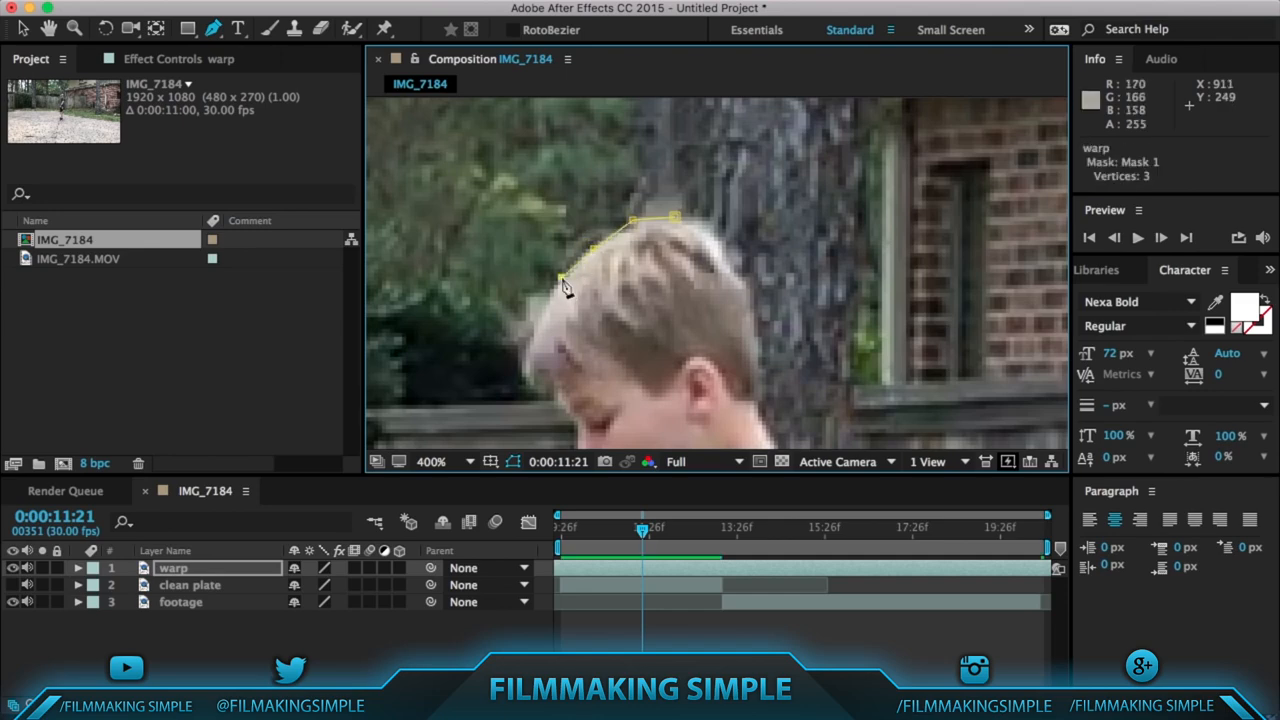
left_click(553, 398)
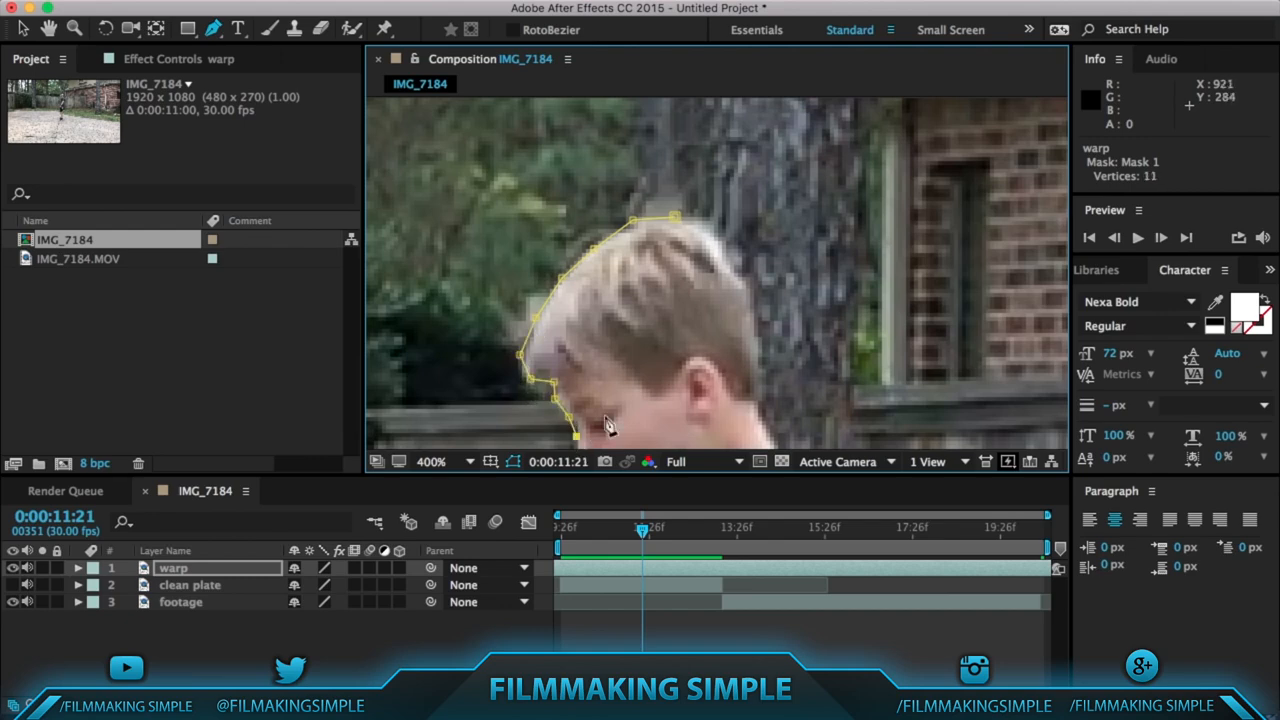
Continue the mask outline down the face and along the front of the person's torso.
left_click_drag(604, 426, 611, 246)
left_click(591, 200)
left_click(609, 224)
left_click(623, 246)
left_click(626, 277)
left_click(663, 289)
left_click(672, 316)
left_click(663, 356)
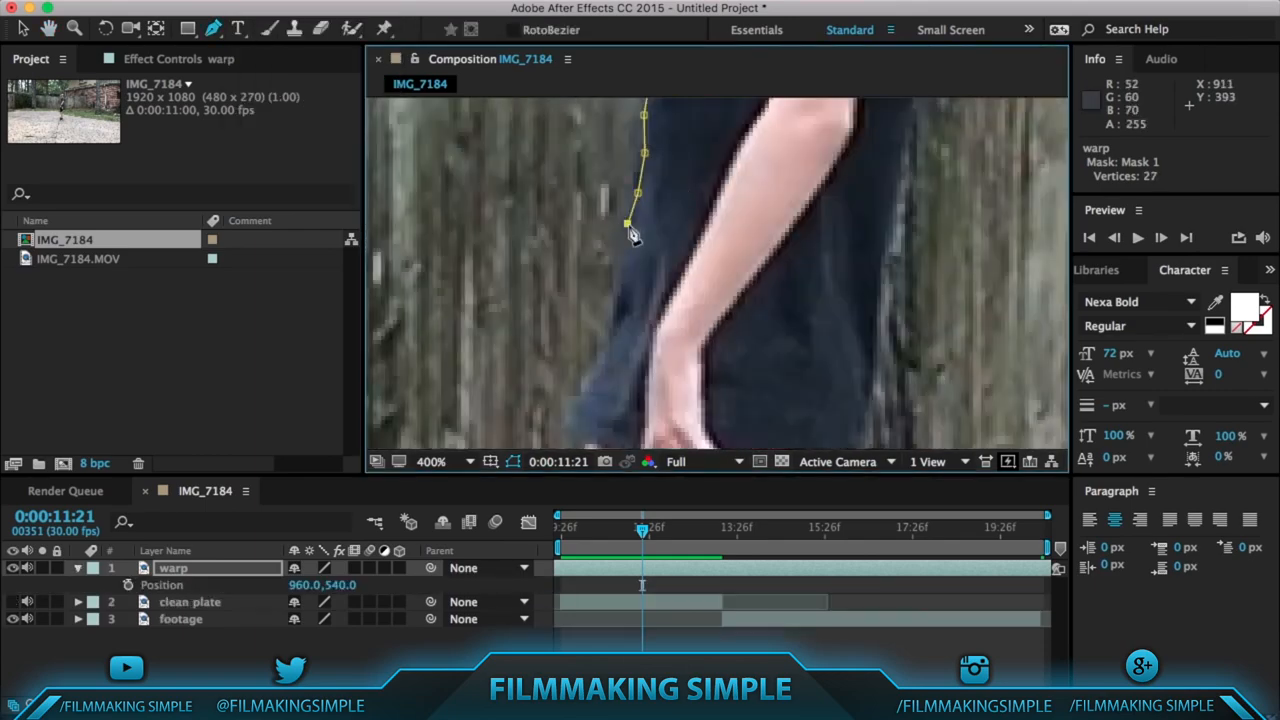
Trace the mask past the hand and shorts, down the front of the leg and around the shoes.
left_click(620, 228)
left_click_drag(590, 420, 612, 205)
left_click(620, 264)
left_click_drag(636, 430, 677, 223)
left_click(650, 230)
left_click_drag(690, 420, 692, 220)
left_click(690, 260)
left_click_drag(690, 368, 690, 187)
left_click(600, 355)
left_click(660, 408)
left_click(868, 332)
left_click(872, 232)
Trace the mask up the back of the legs and torso to the head and close it at its starting point.
left_click_drag(830, 170, 726, 420)
left_click(654, 149)
mouse_move(717, 215)
left_mouse_down()
mouse_move(700, 420)
mouse_move(631, 454)
left_mouse_up()
left_click(570, 335)
left_click(548, 222)
left_click(500, 182)
left_click_drag(500, 175, 566, 420)
left_click(545, 215)
scroll(600, 286, "down", 3)
left_click(463, 462)
left_click(463, 401)
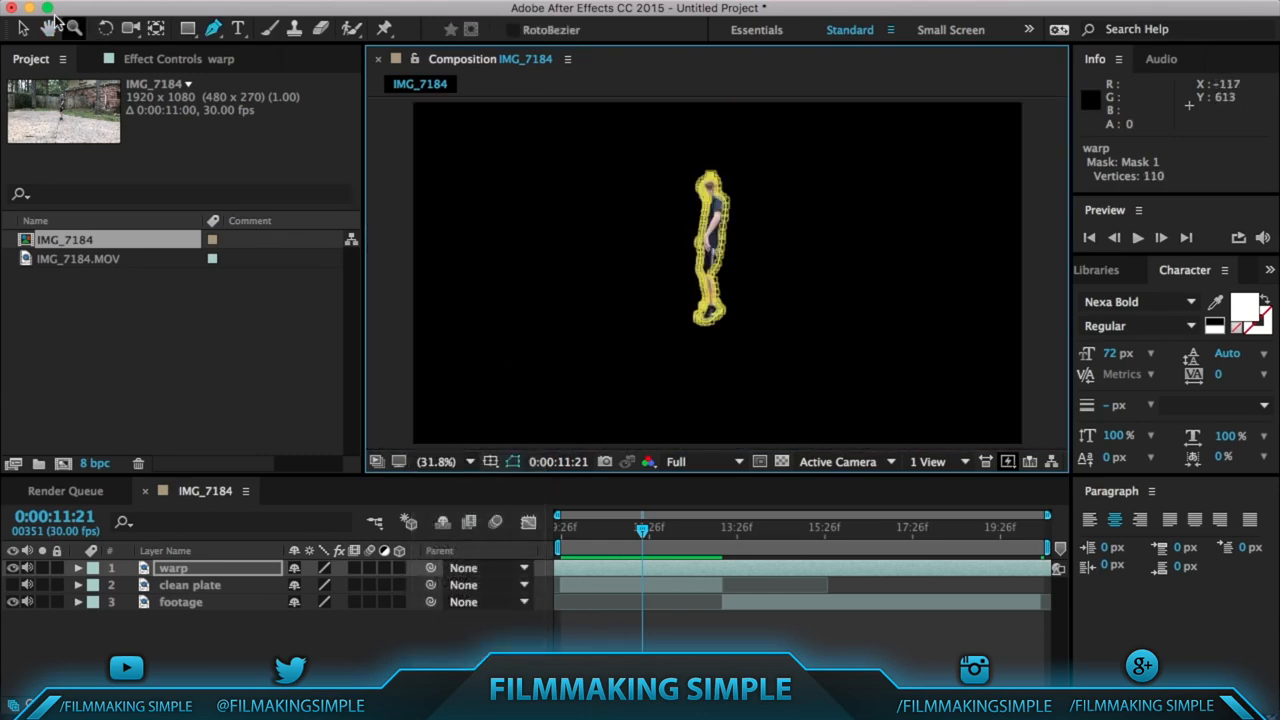
Check the masked cutout at 0:00:12:21 with all layers deselected.
left_click(22, 28)
left_click_drag(645, 532, 679, 574)
key("F2")
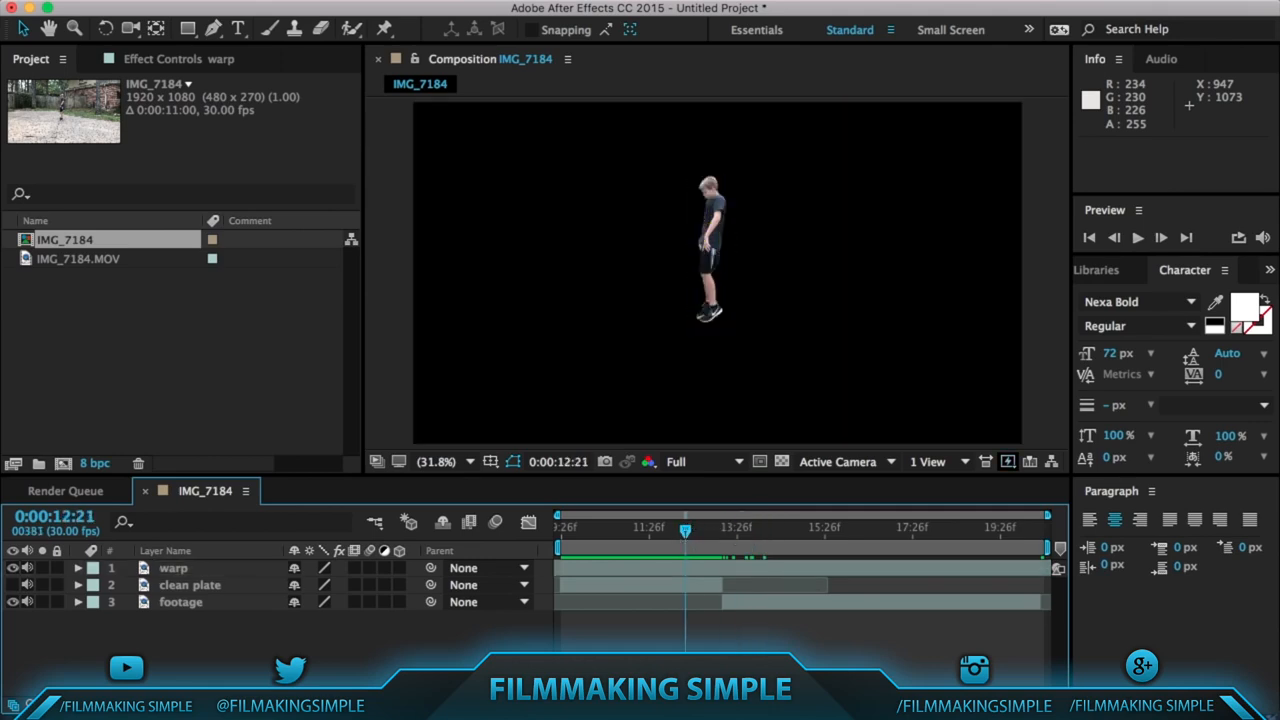
left_click(670, 570)
left_click(668, 642)
Select the warp layer and hide the mask outlines in the composition view.
left_click(648, 569)
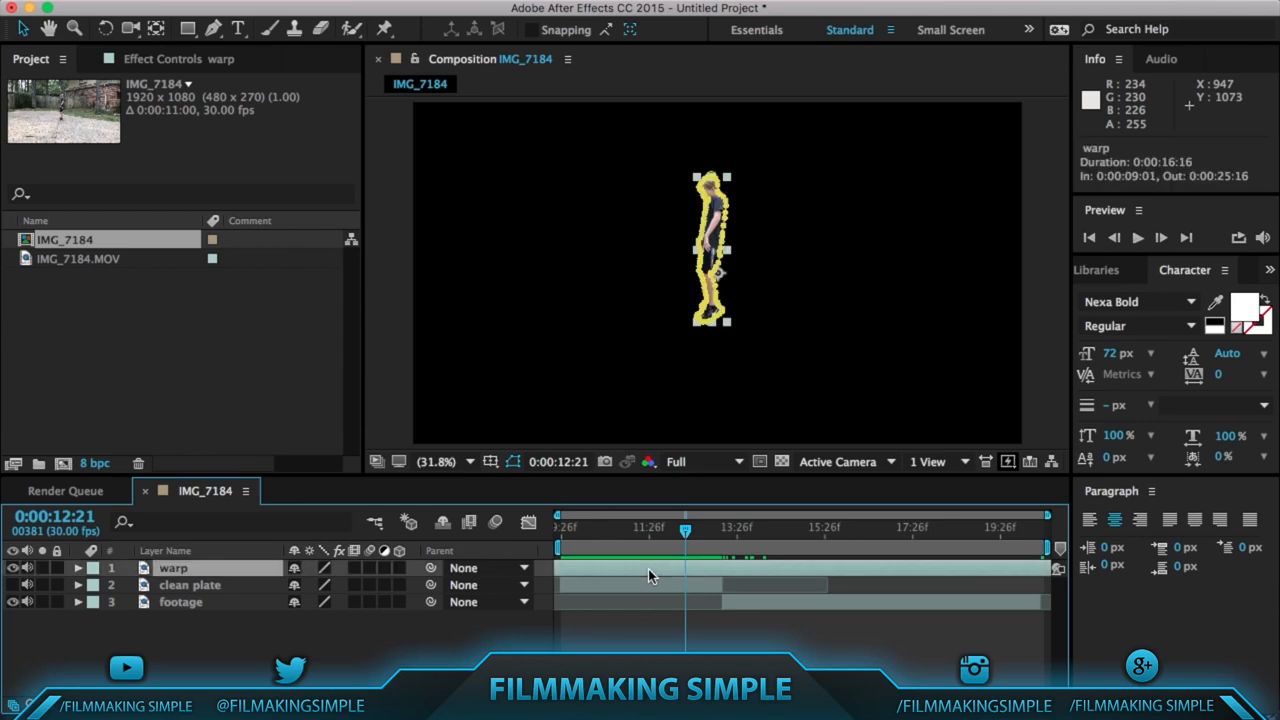
left_click(513, 462)
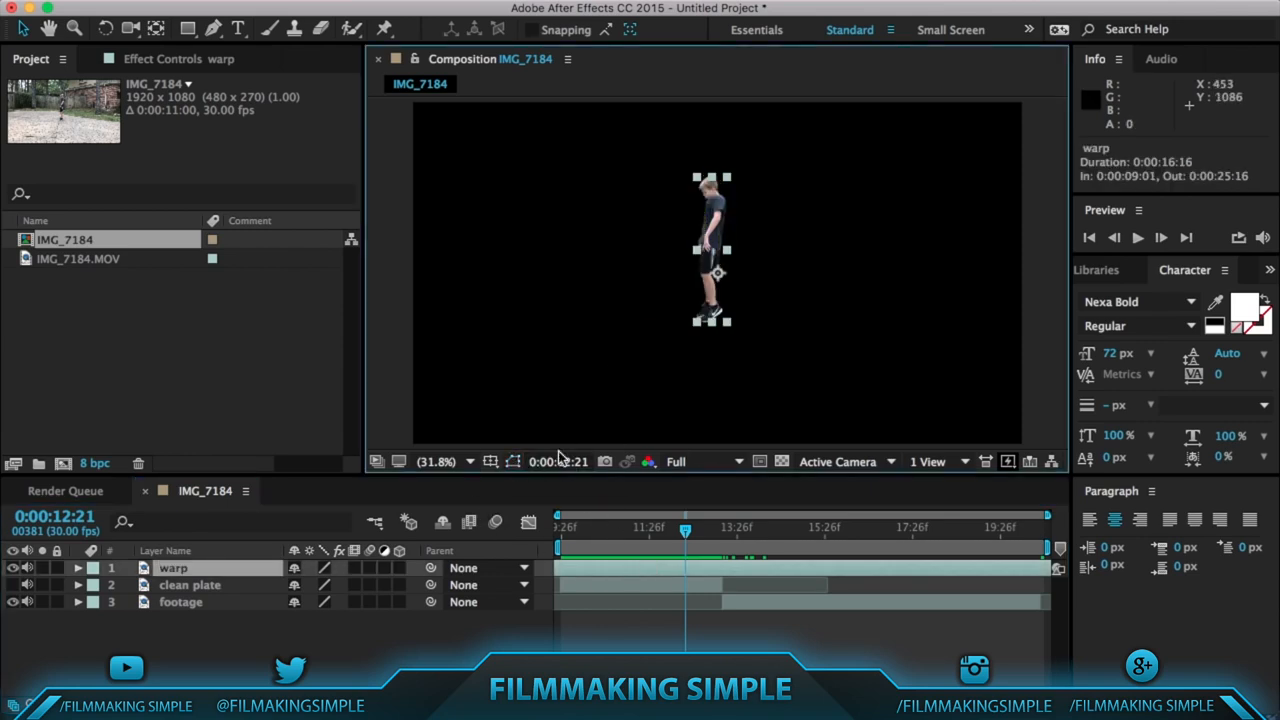
left_click(520, 465)
left_click(520, 465)
left_click(520, 465)
left_click(520, 465)
left_click(521, 465)
left_click(522, 465)
Show the clean plate layer and move the current time to 0:00:13:17, just past the start of the landing footage.
left_click(14, 586)
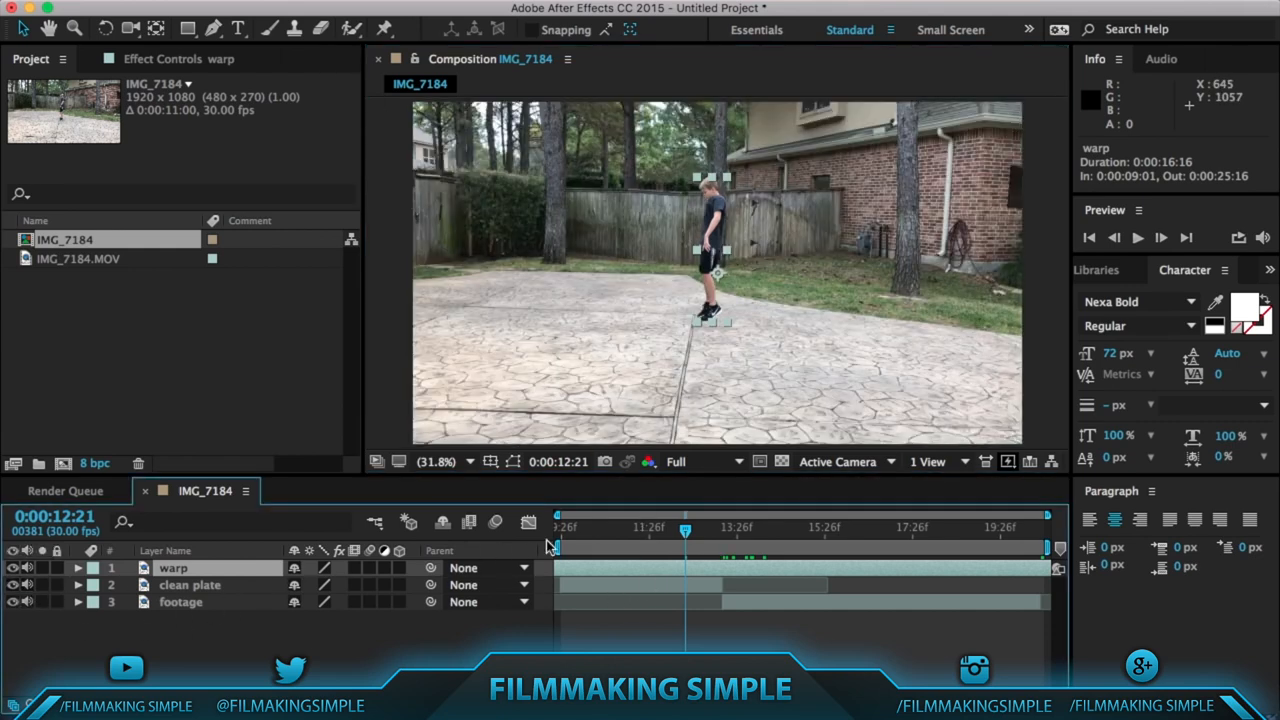
left_click_drag(683, 533, 723, 531)
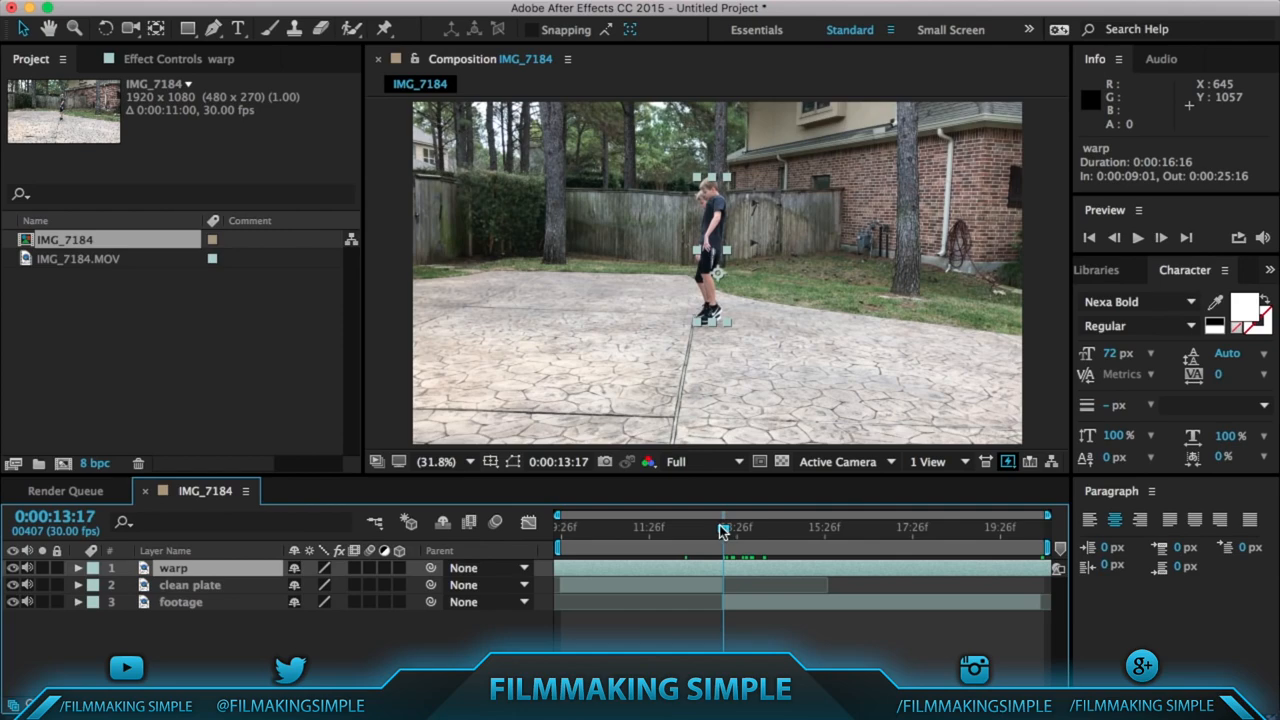
Split the warp layer at 0:00:13:17, delete the part after the split, and play back the transition from about 0:00:13:00.
left_click(432, 2)
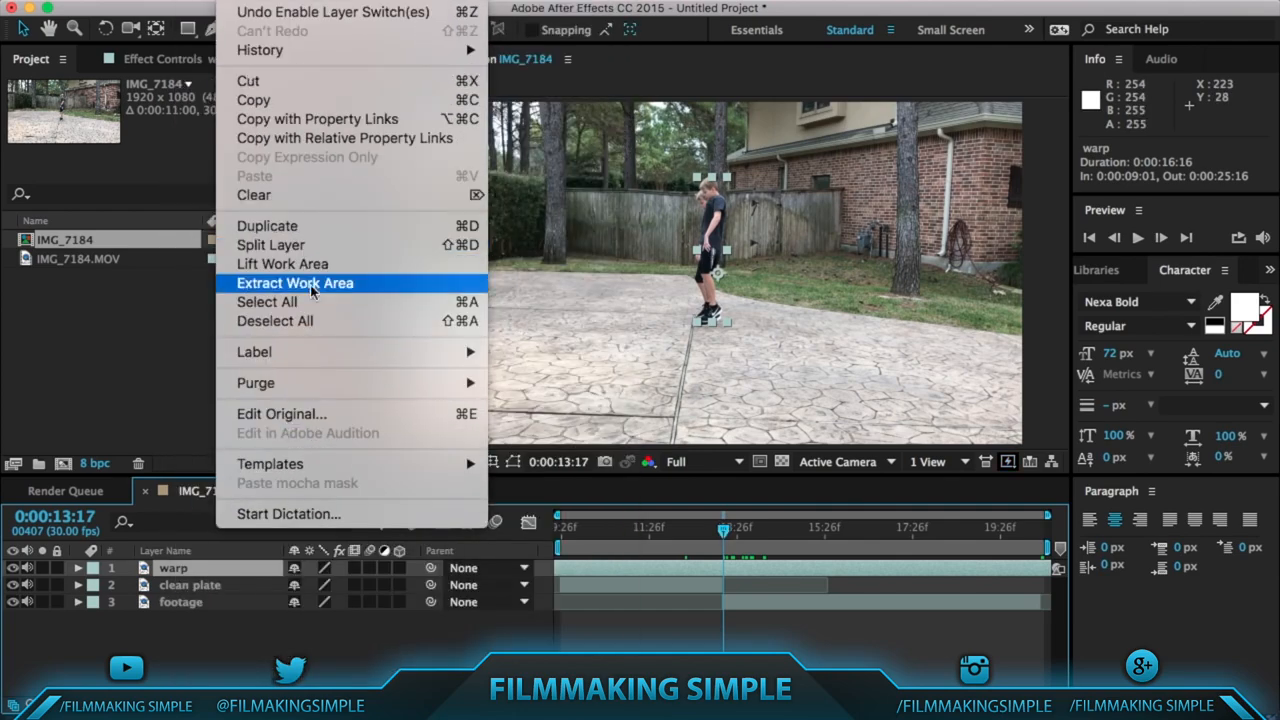
left_click(370, 245)
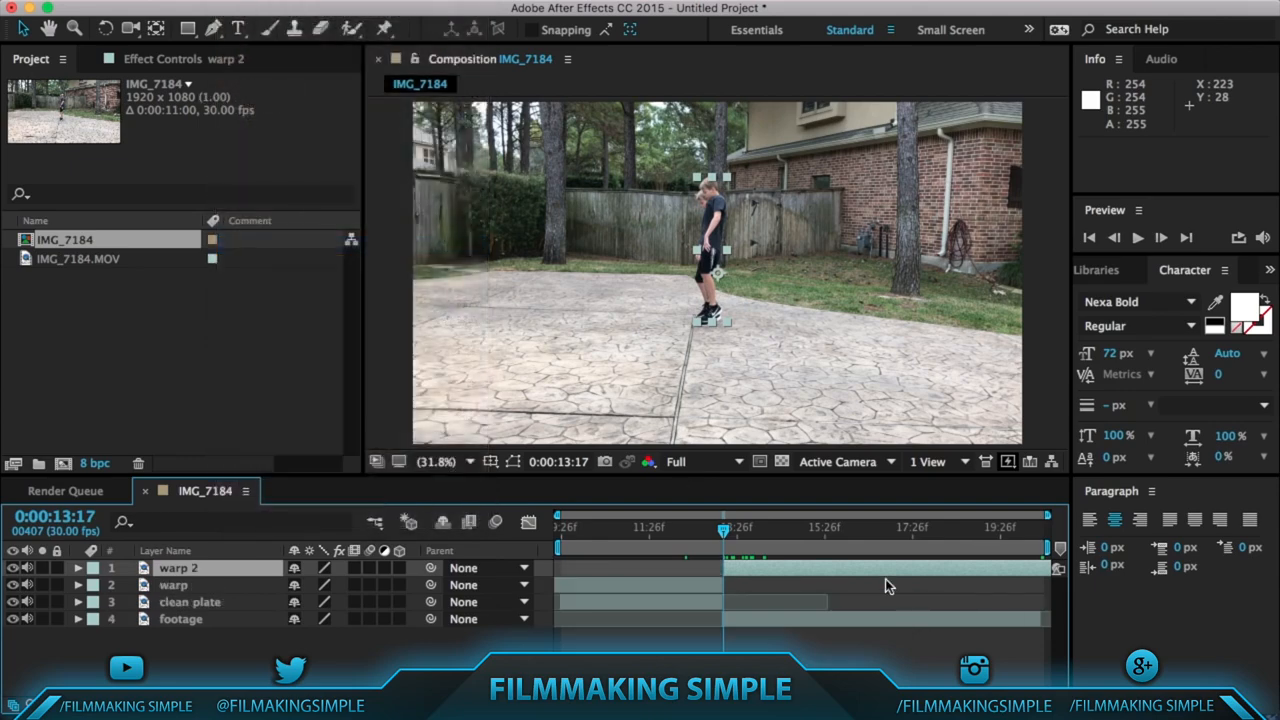
key("Delete")
left_click_drag(729, 527, 699, 533)
key("space")
key("space")
Place puppet pins on the feet, waist and head of the figure in the warp layer.
left_click(683, 569)
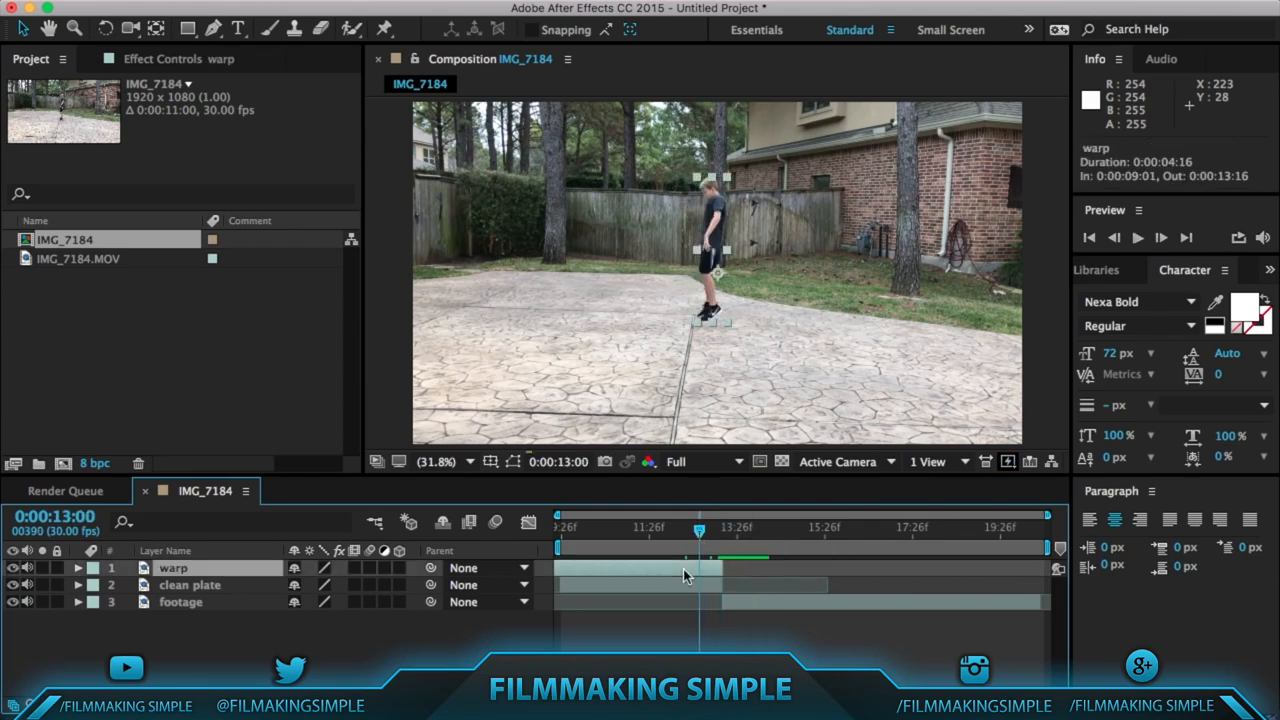
left_click(351, 30)
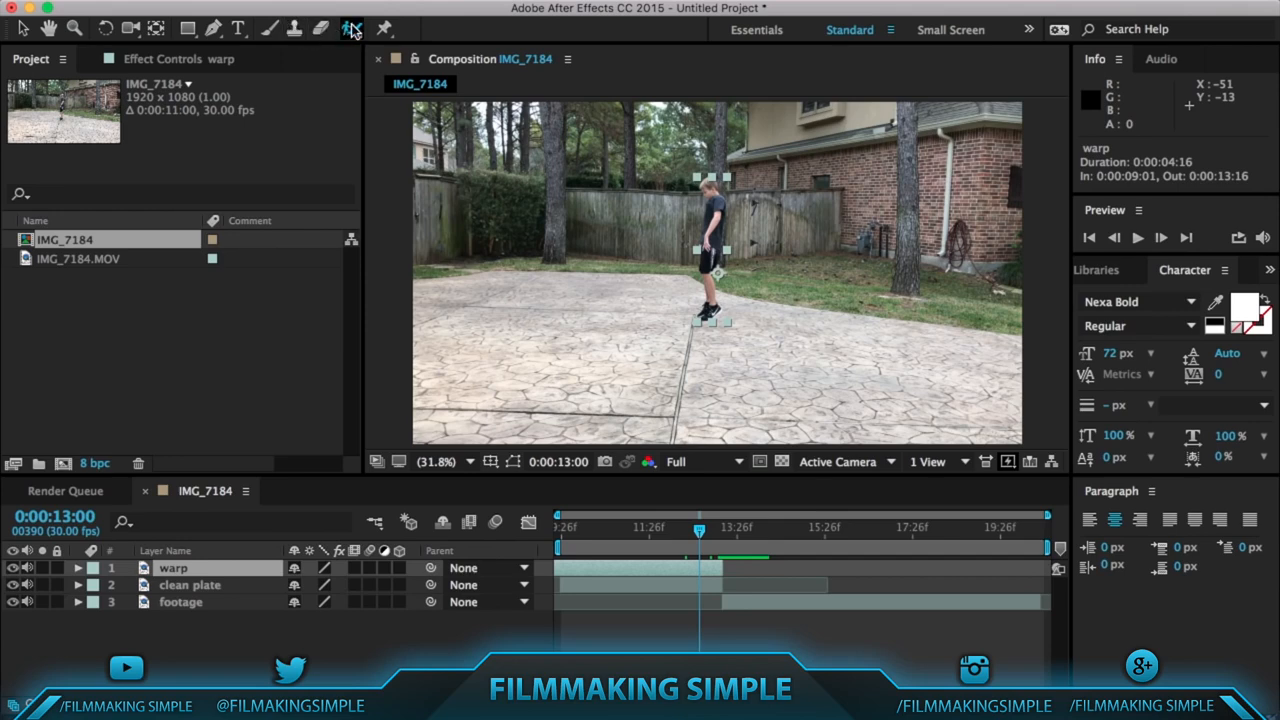
left_click(351, 30)
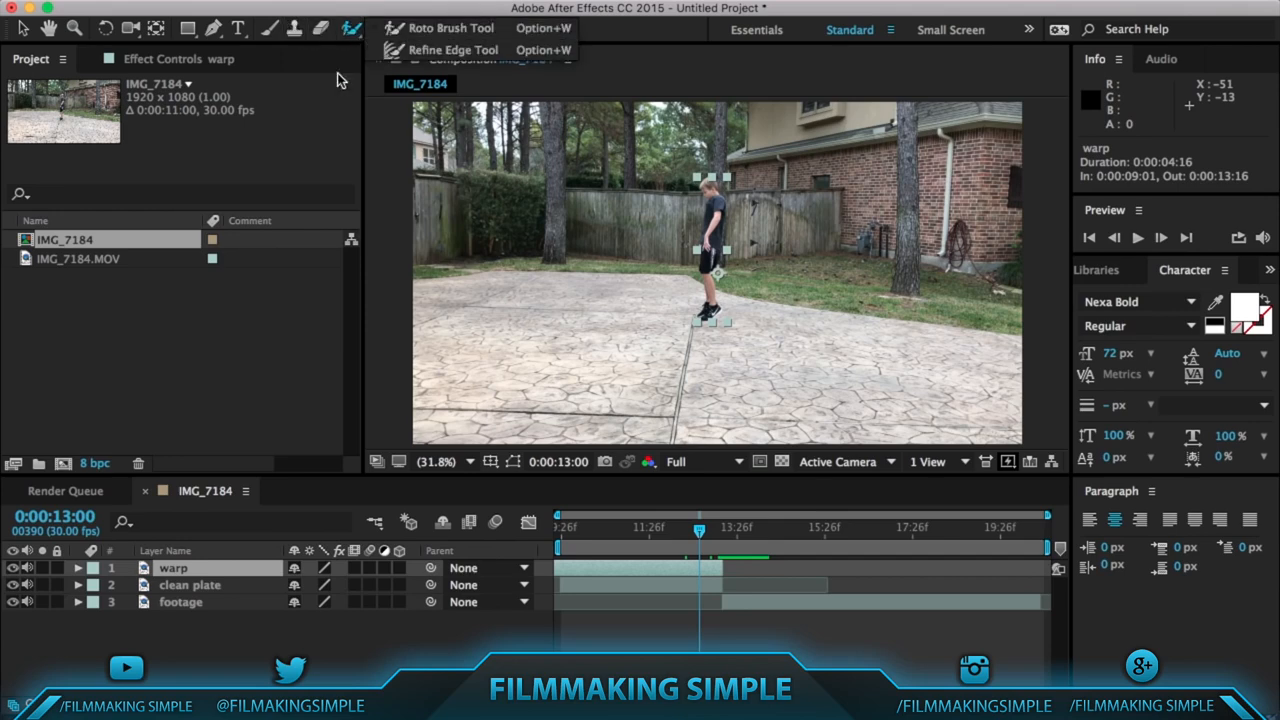
left_click(384, 30)
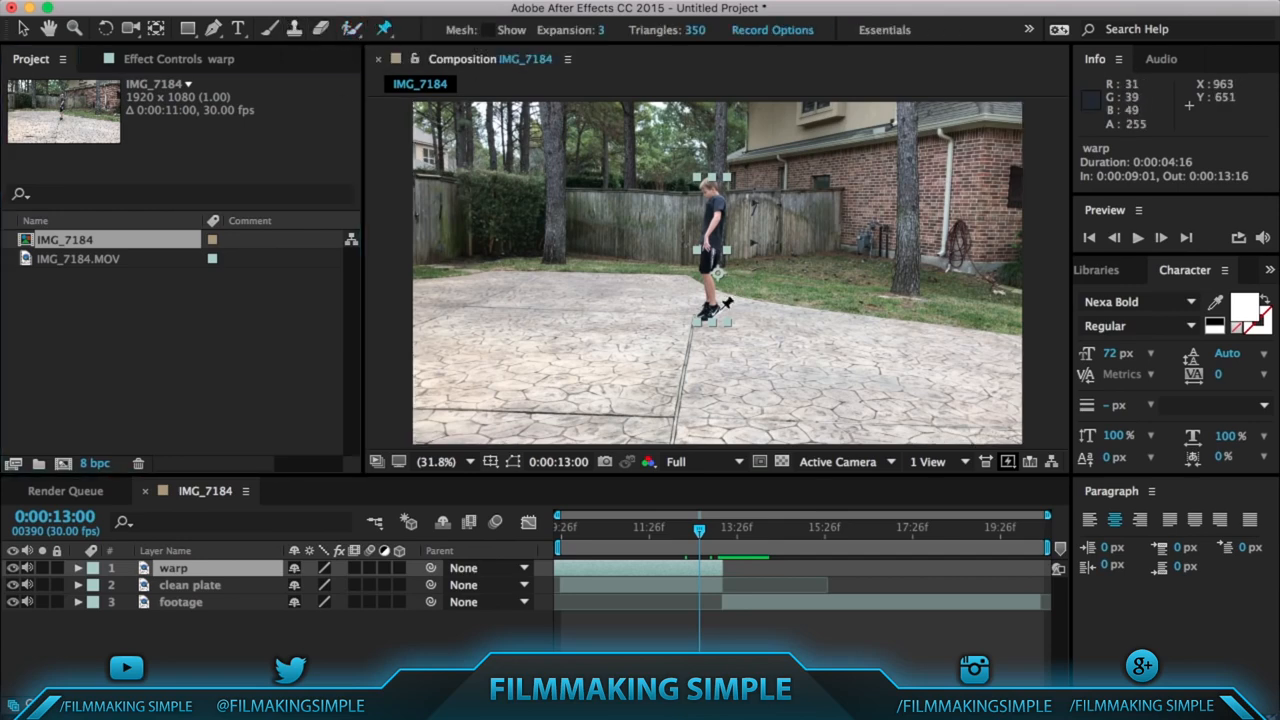
left_click(710, 311)
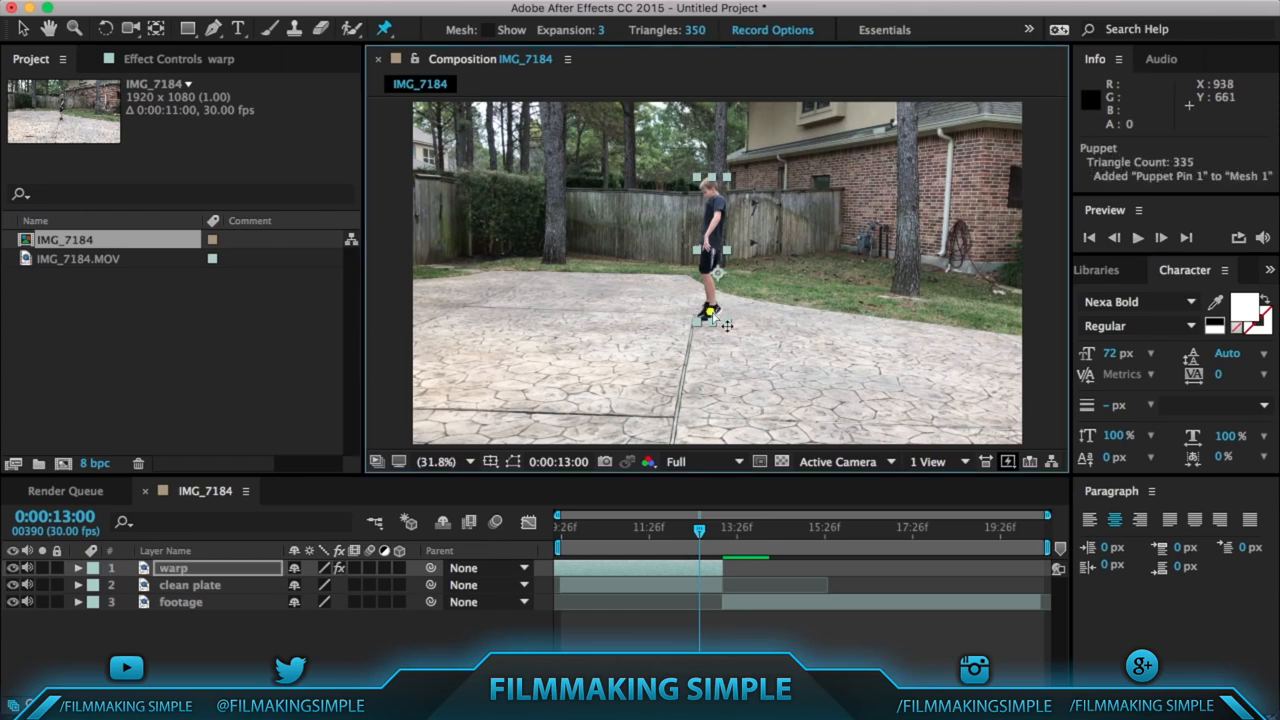
left_click(709, 237)
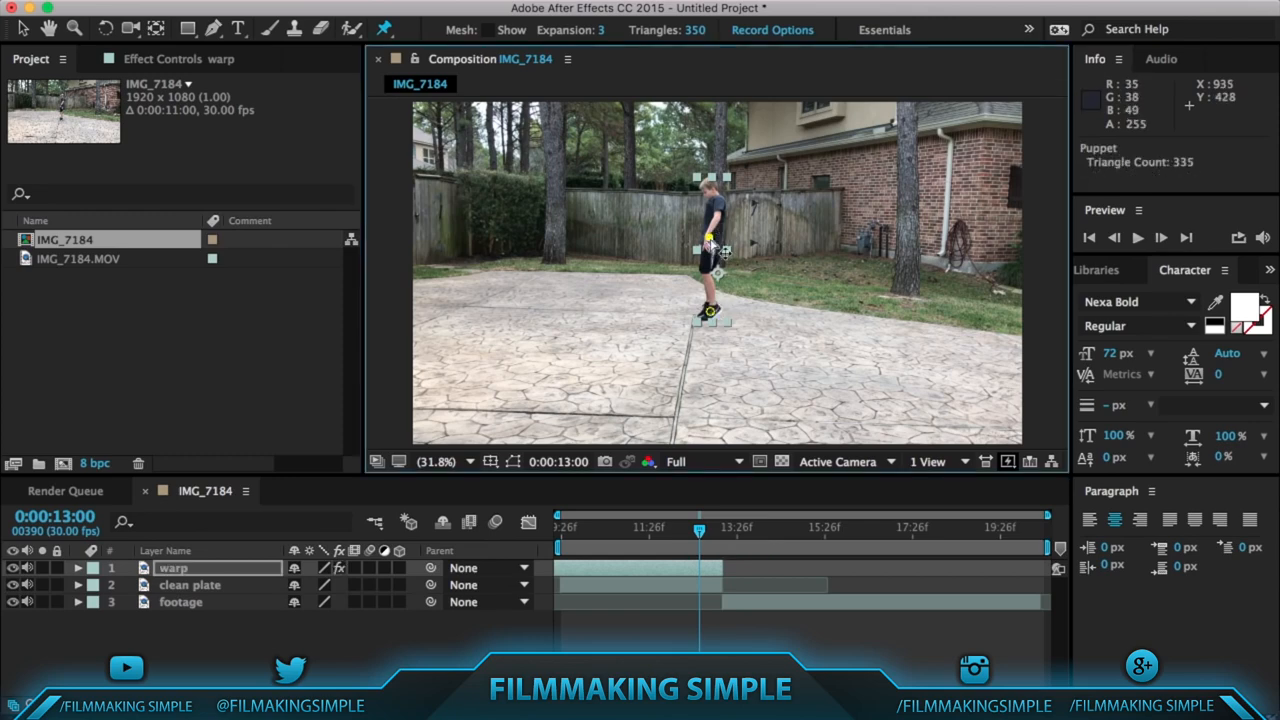
left_click(708, 180)
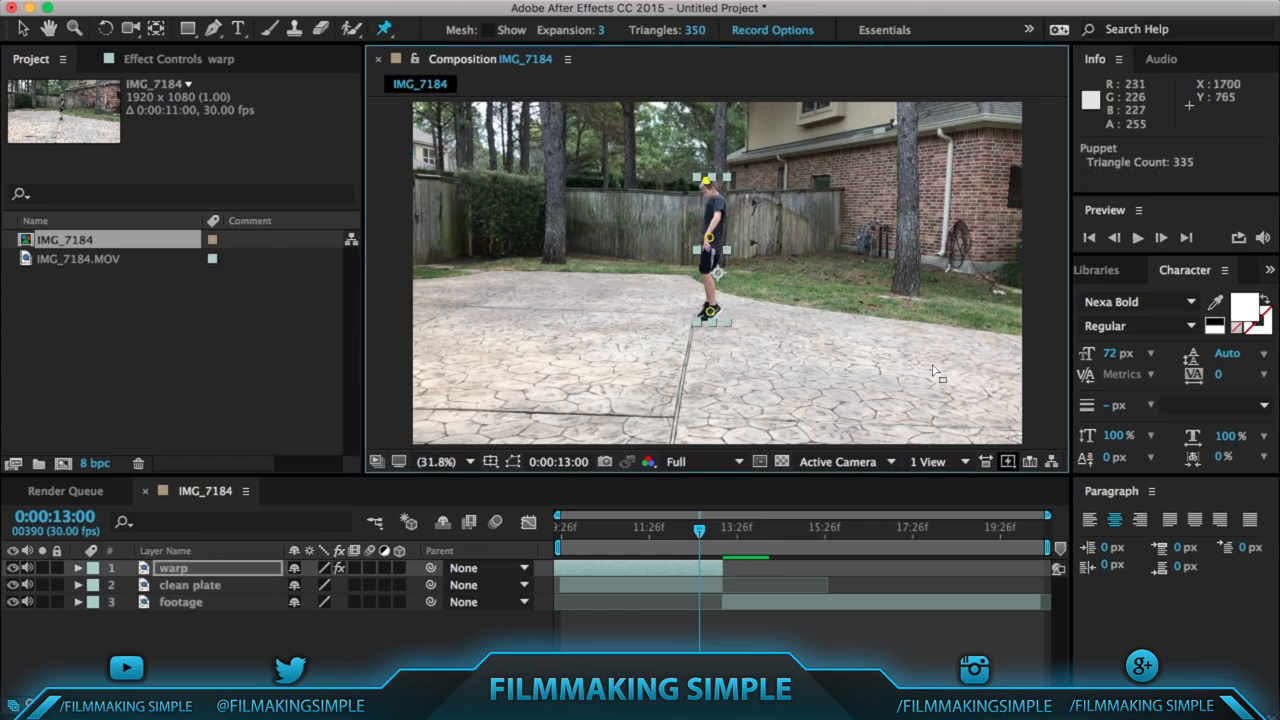
Pull the waist puppet pin backward to arch the figure's body, and turn on motion blur for the warp layer.
left_click_drag(709, 241, 761, 253)
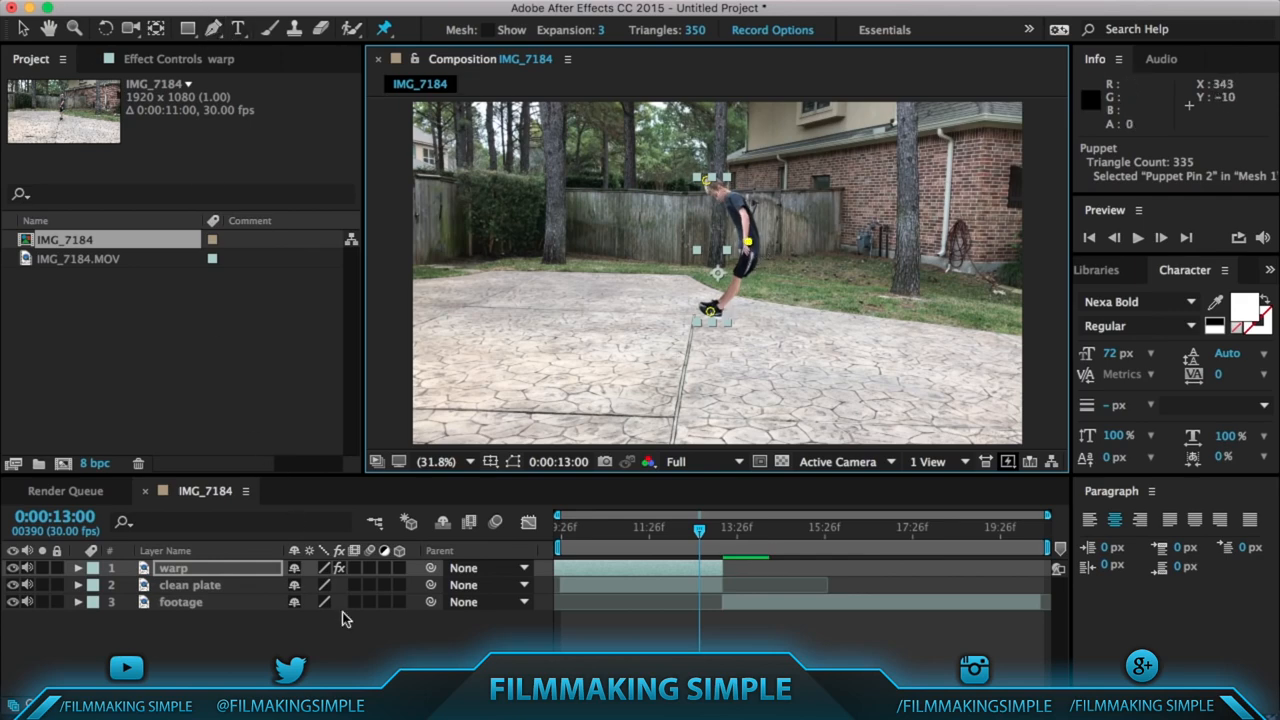
left_click(369, 569)
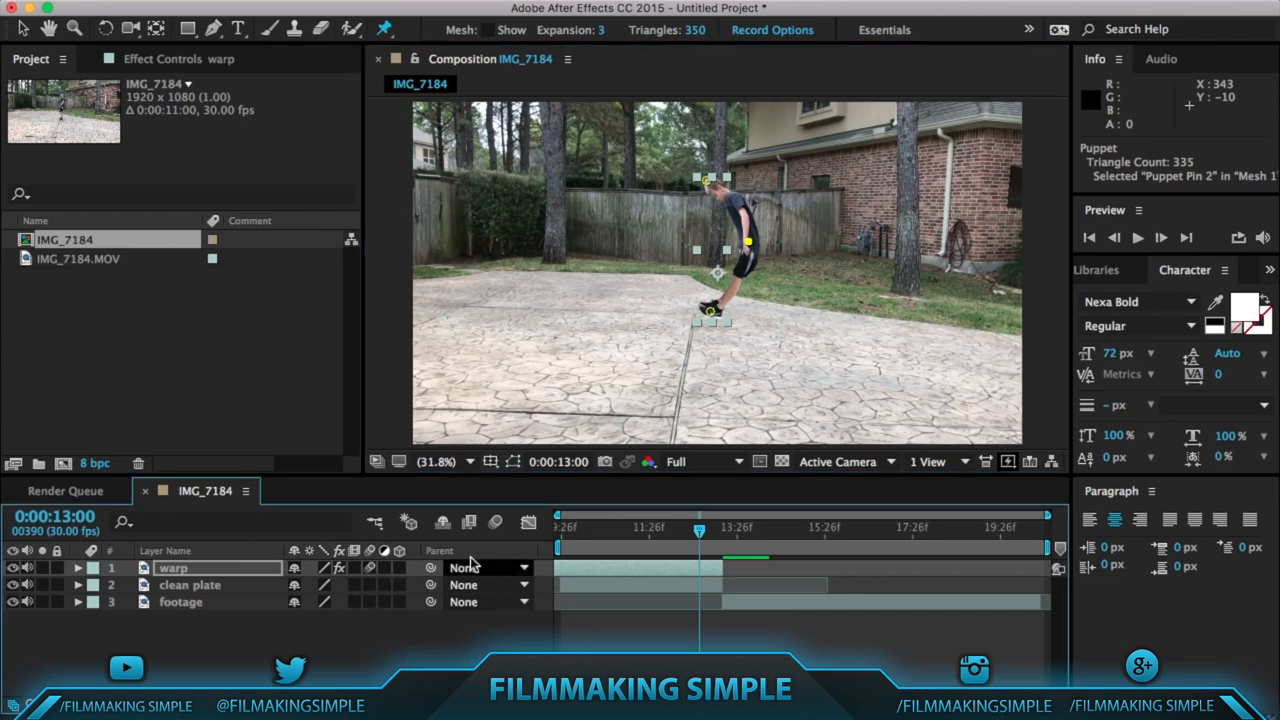
left_click(495, 522)
Preview the bent figure from 0:00:09:26, start the work area at about 0:00:11:25, and trim the composition to the work area.
left_click_drag(700, 535, 576, 528)
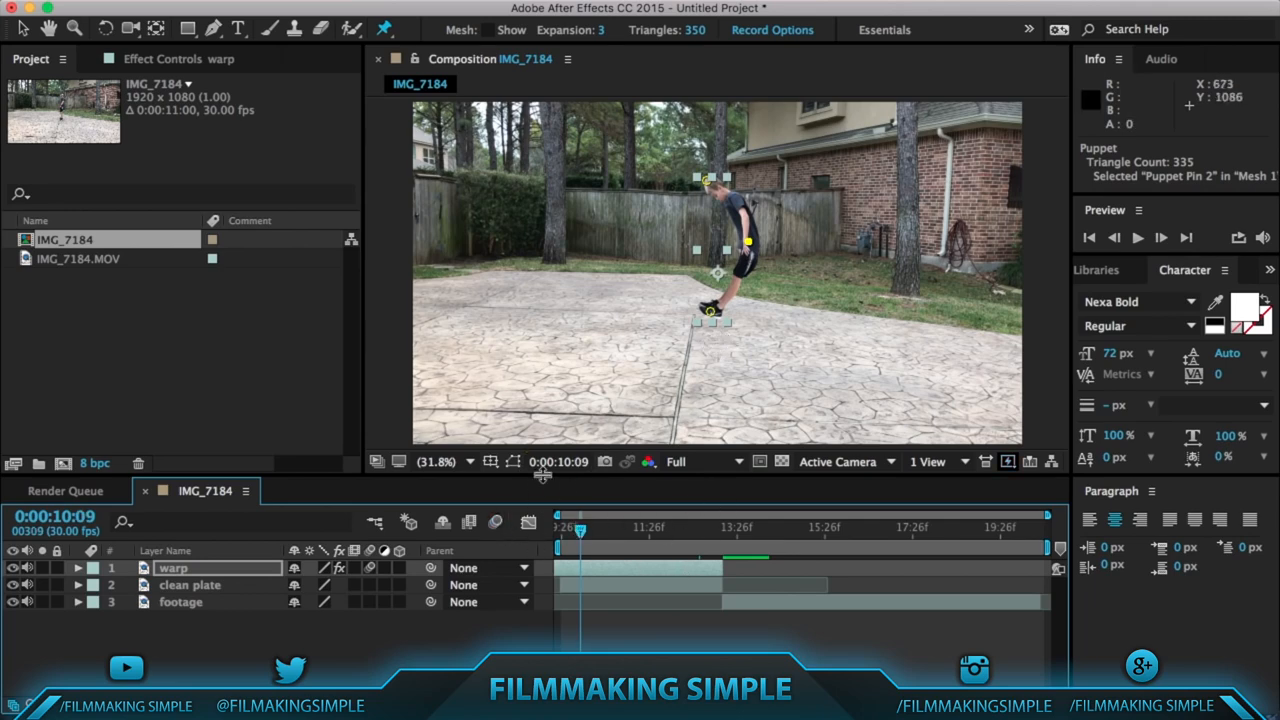
left_click_drag(579, 540, 549, 537)
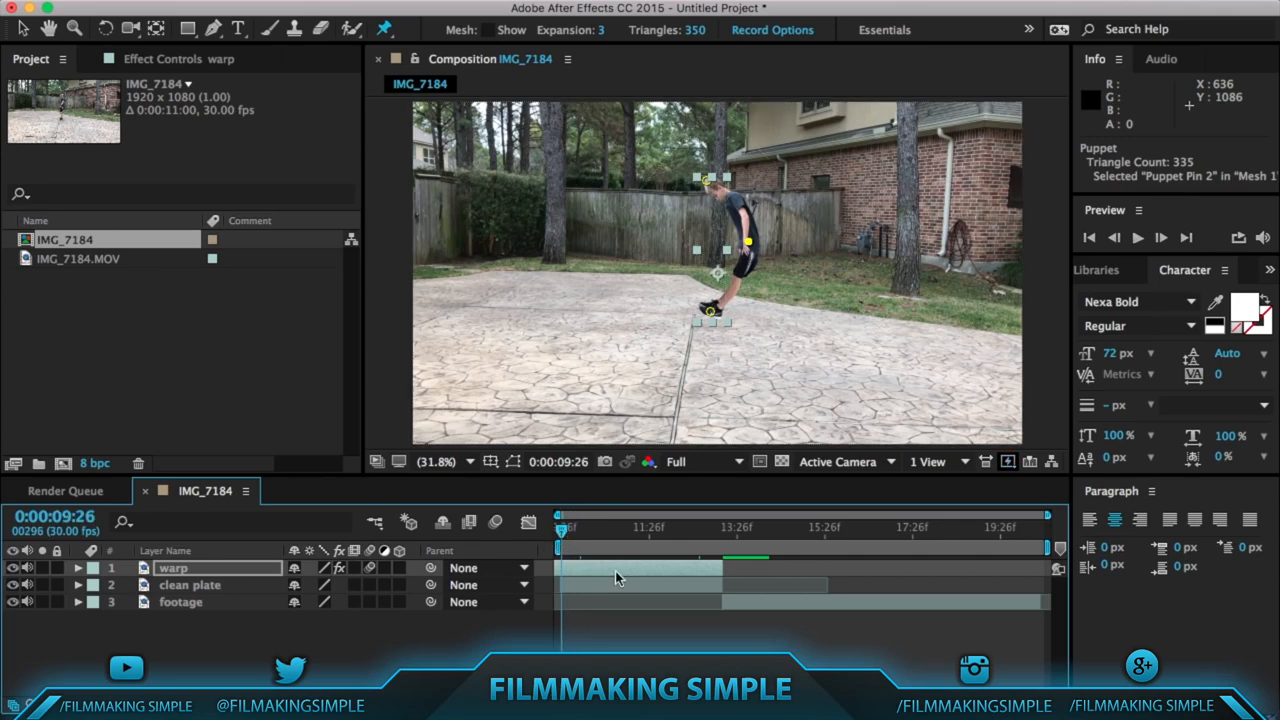
key("space")
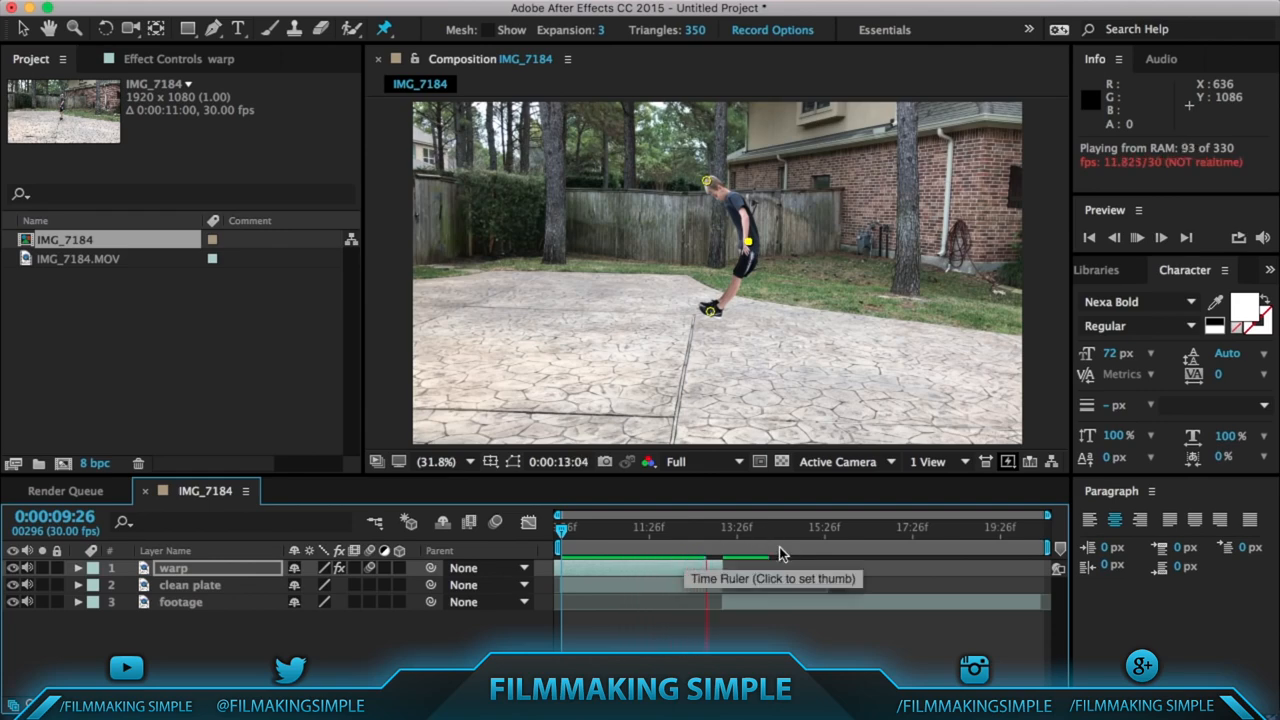
left_click_drag(760, 532, 648, 538)
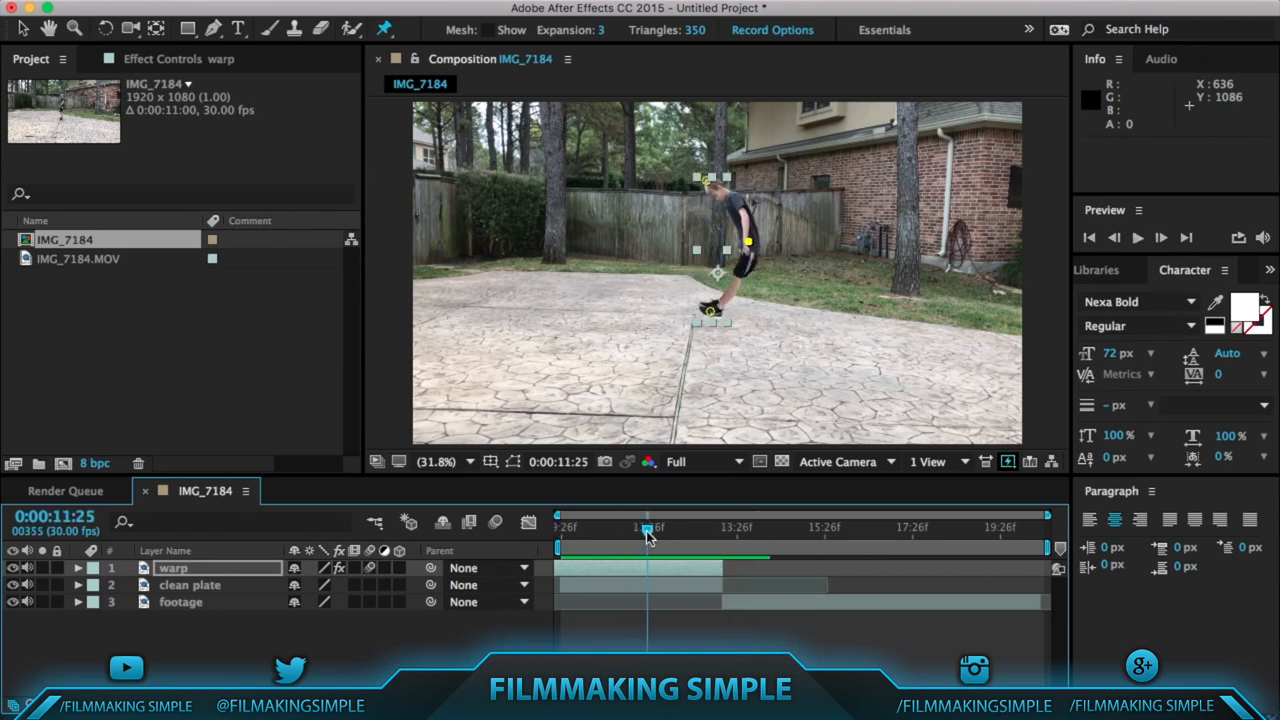
left_click_drag(557, 548, 643, 549)
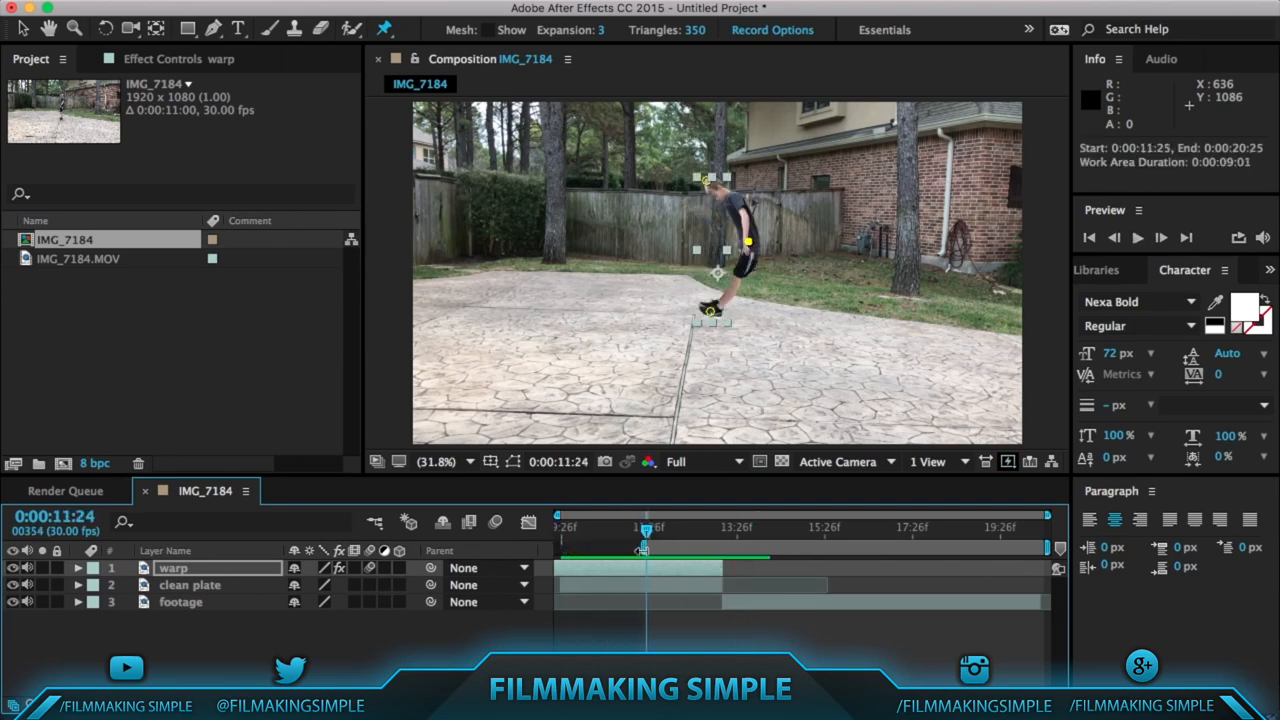
right_click(668, 548)
left_click(703, 599)
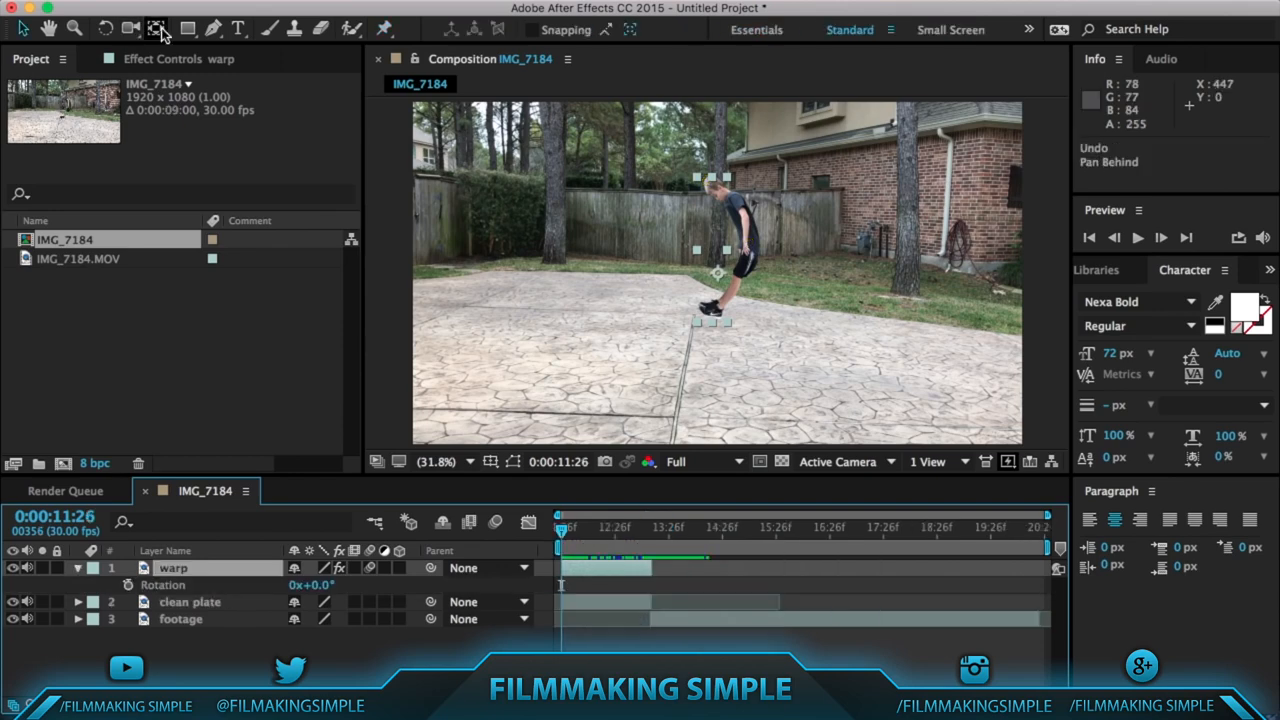
Move the warp layer's anchor point into the hollow of the arched body with Pan Behind, and try out a rotation around it.
left_click(156, 28)
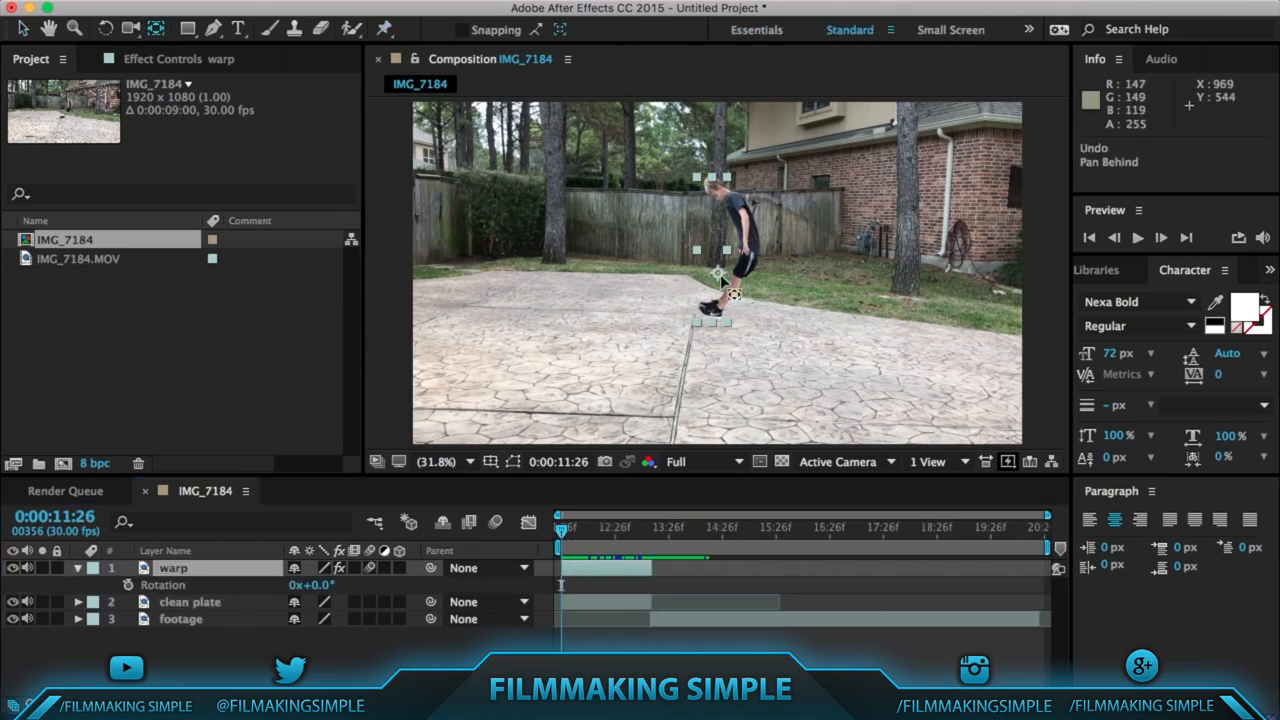
left_click_drag(720, 275, 704, 243)
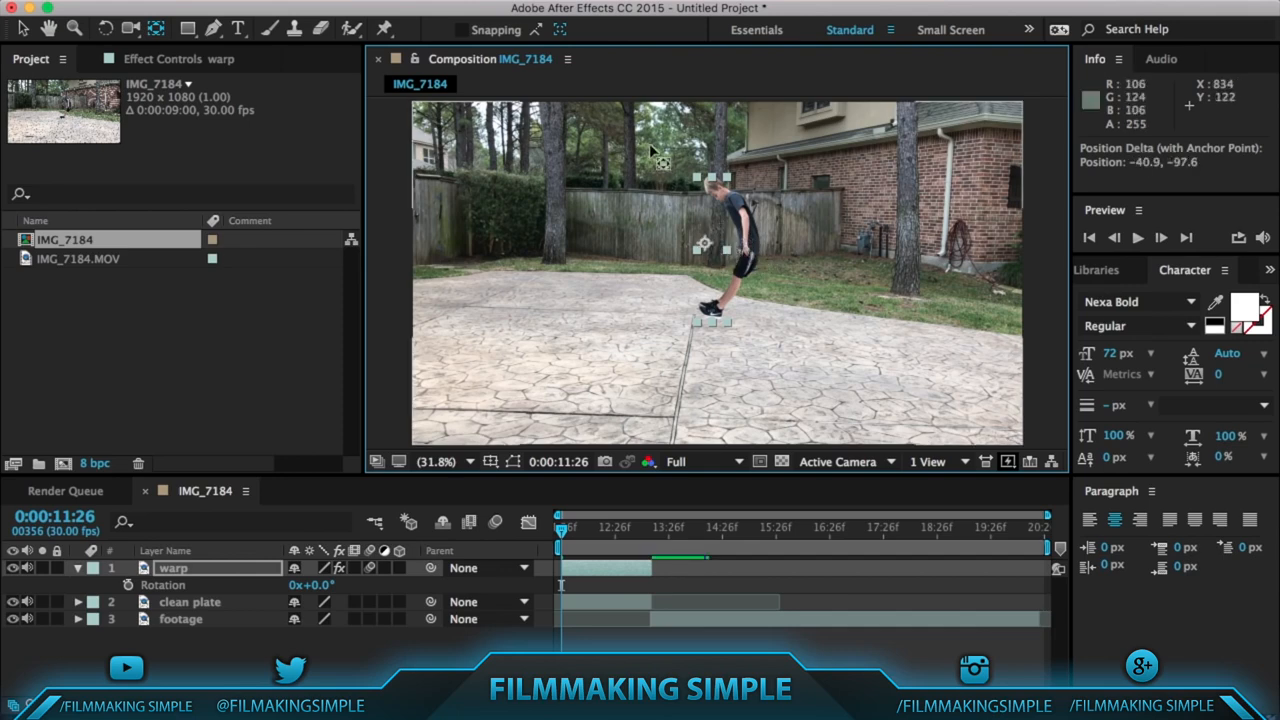
left_click_drag(322, 590, 972, 608)
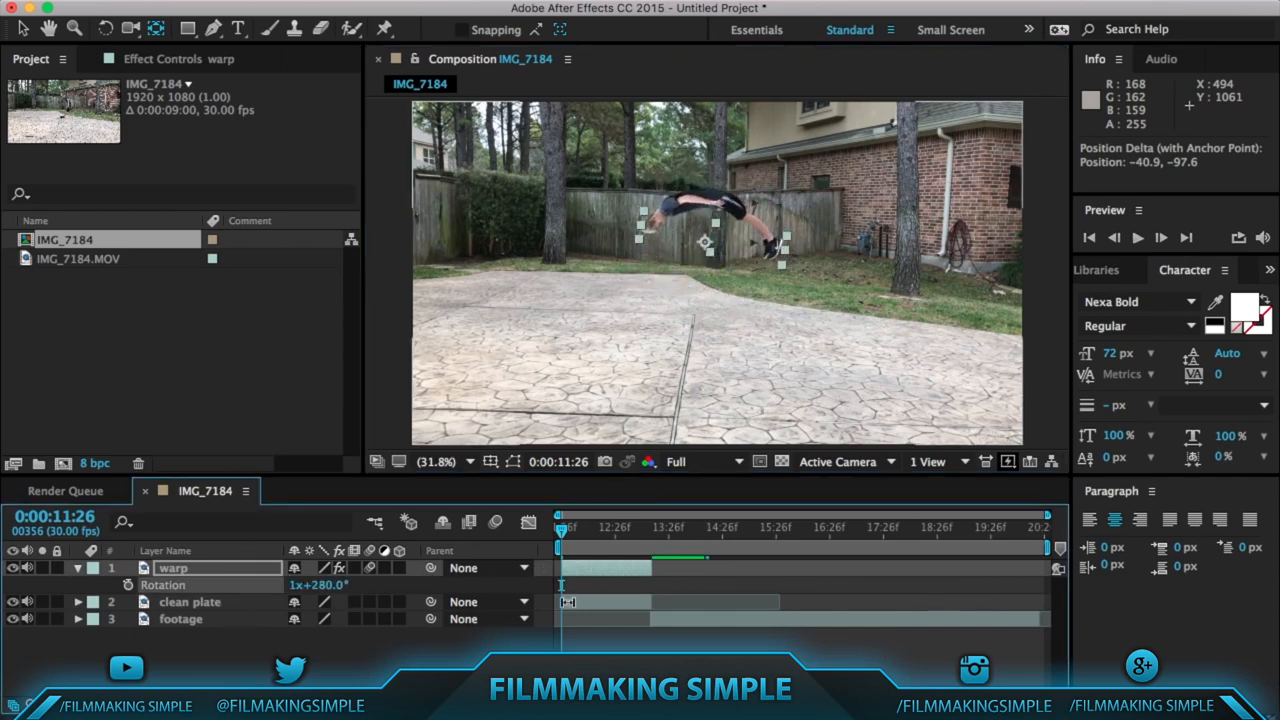
key("super+z")
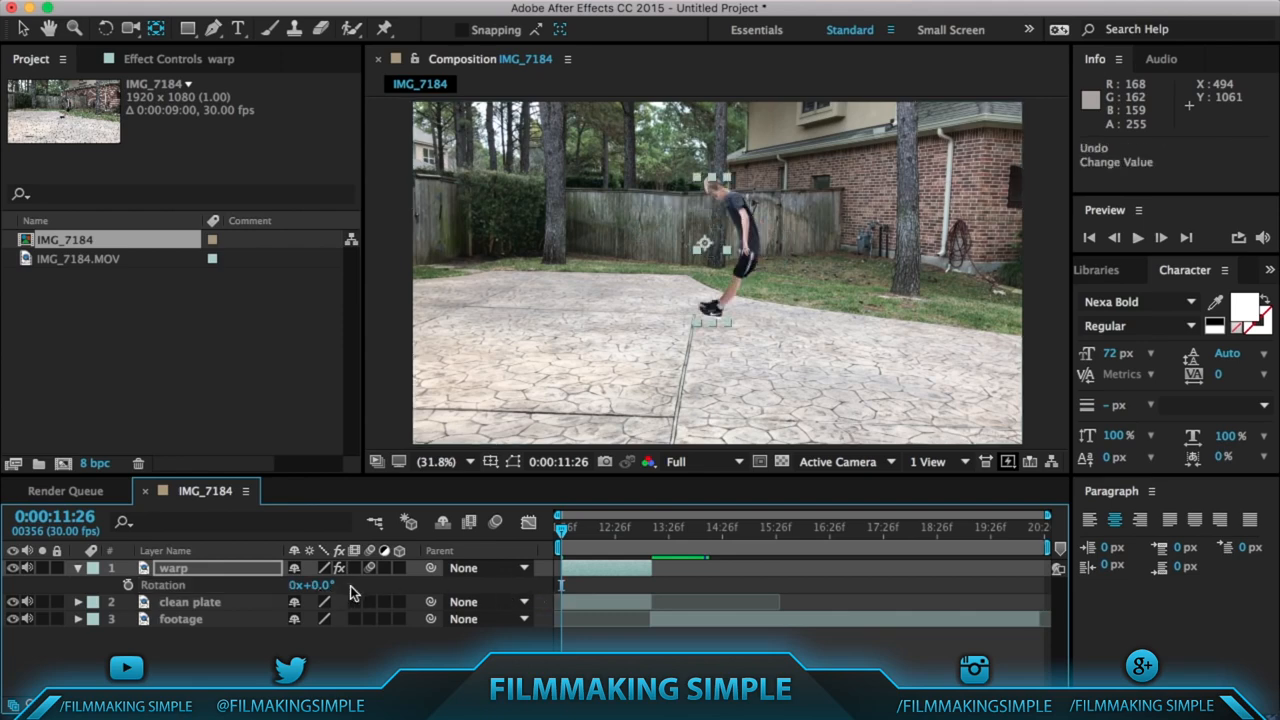
Keyframe the warp layer's rotation from 0x+0.0° at 0:00:11:26 to -5x-358.0° at its last frame, 0:00:13:16.
left_click(128, 587)
left_click_drag(562, 532, 655, 548)
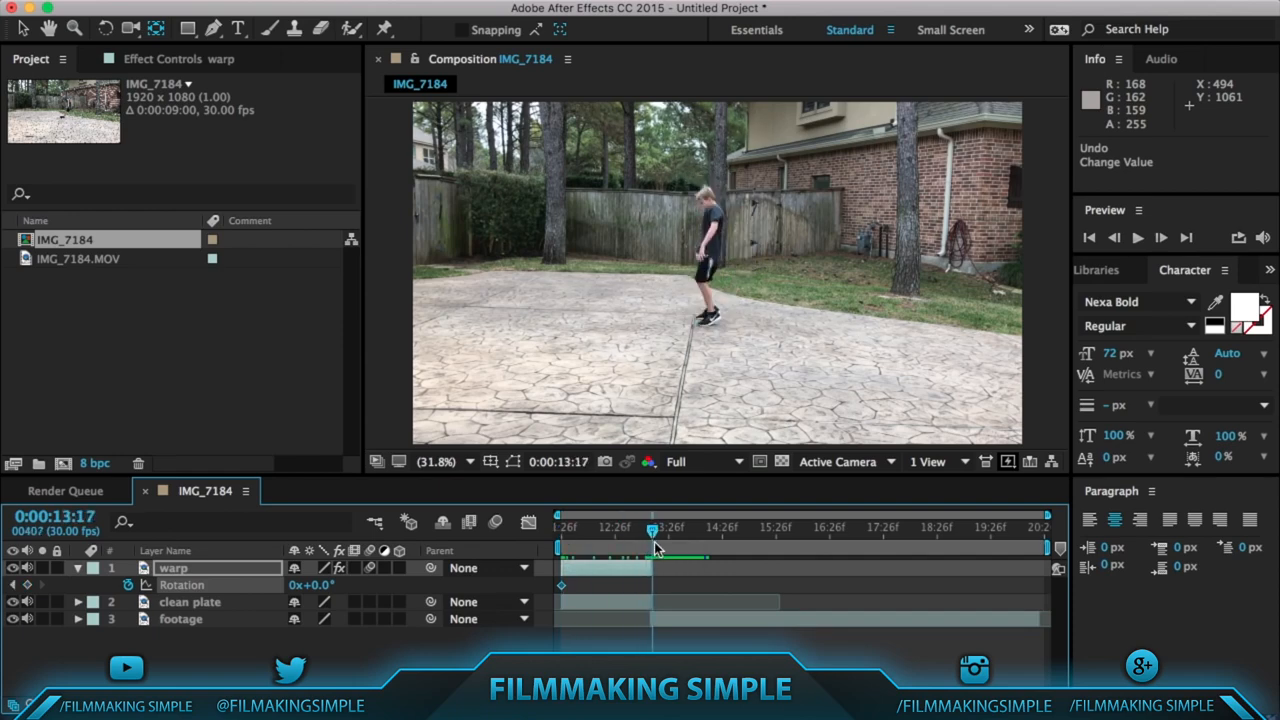
key("Left")
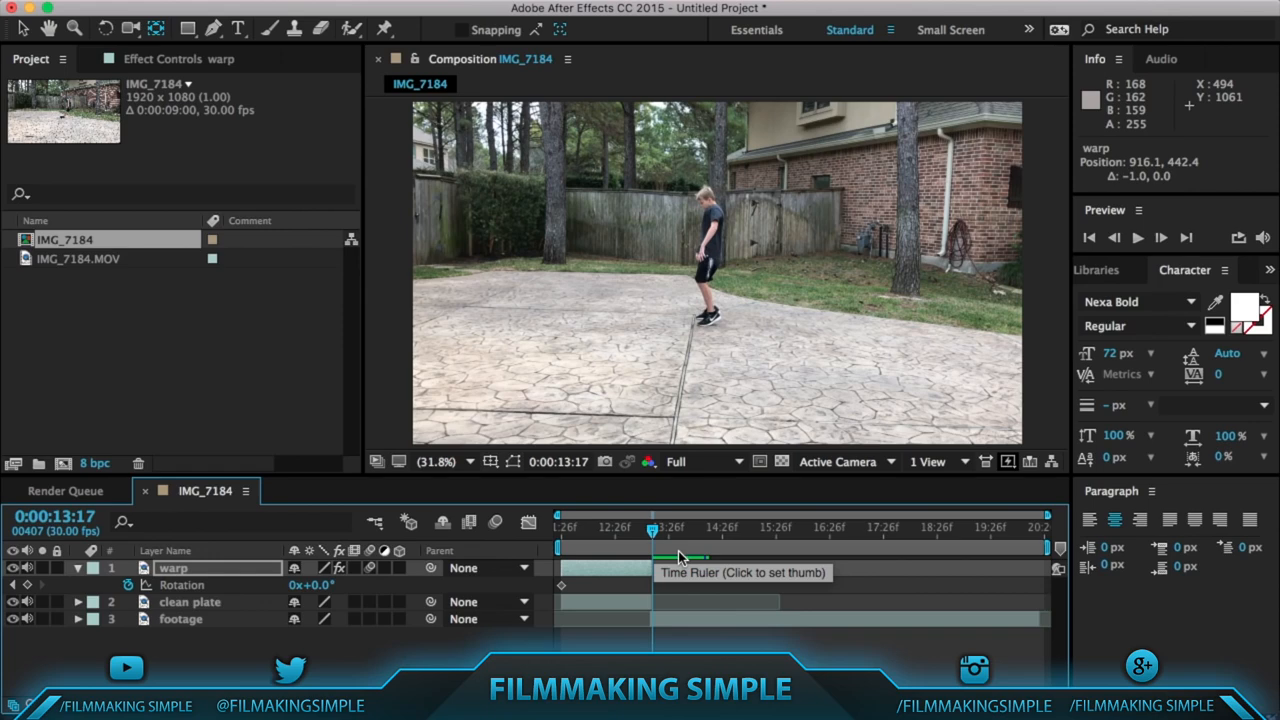
key("Page_Up")
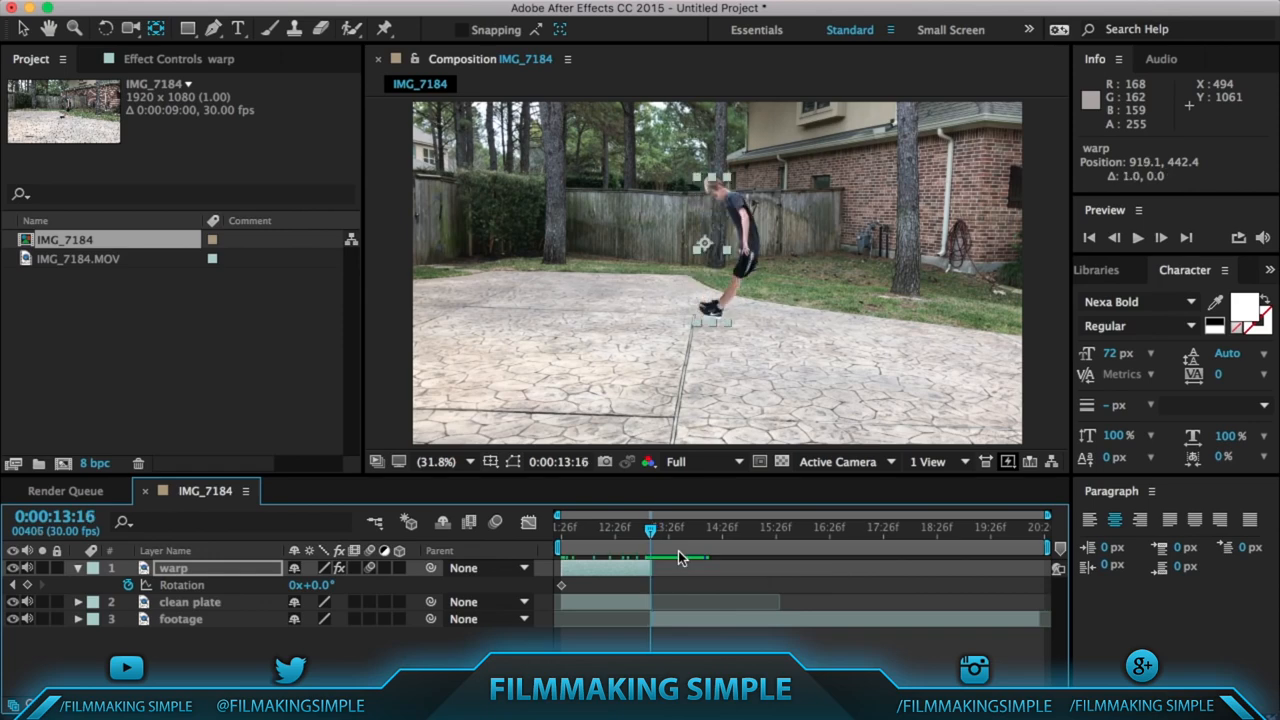
left_click_drag(322, 592, 154, 597)
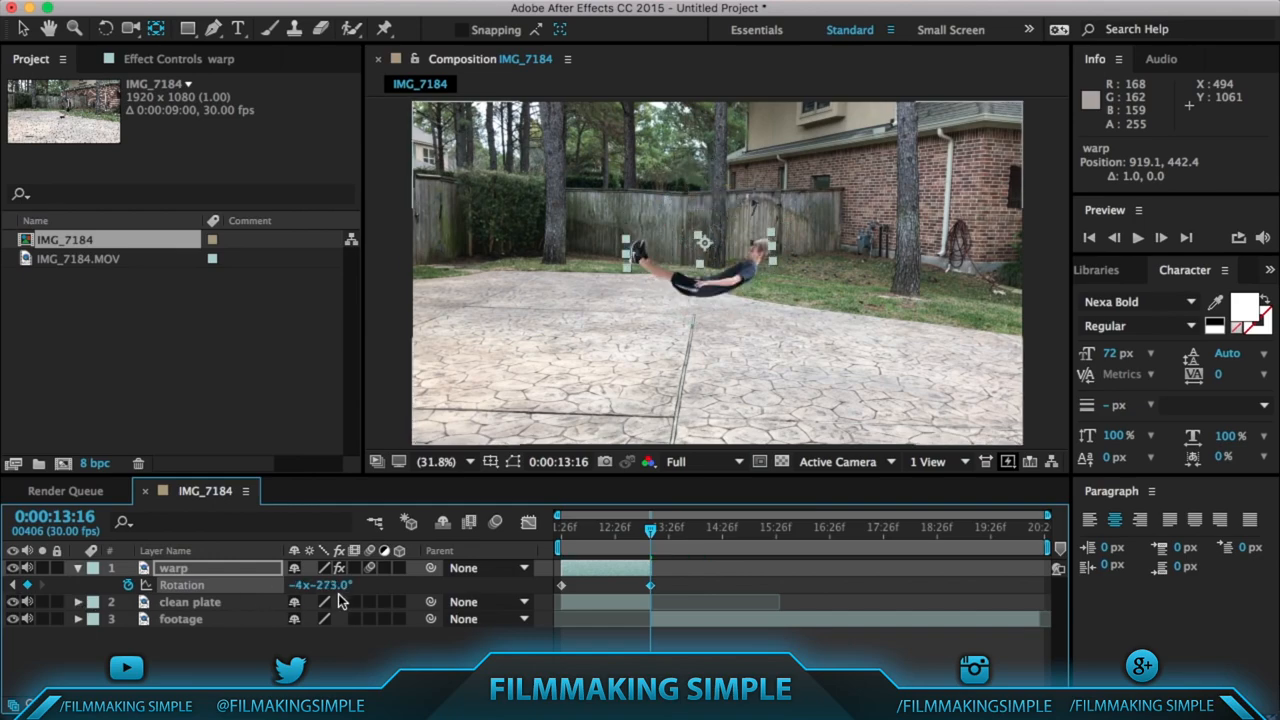
left_click_drag(334, 594, 242, 596)
Preview the spin from 0:00:11:26 and enable motion blur for the composition.
left_click_drag(652, 535, 504, 540)
key("space")
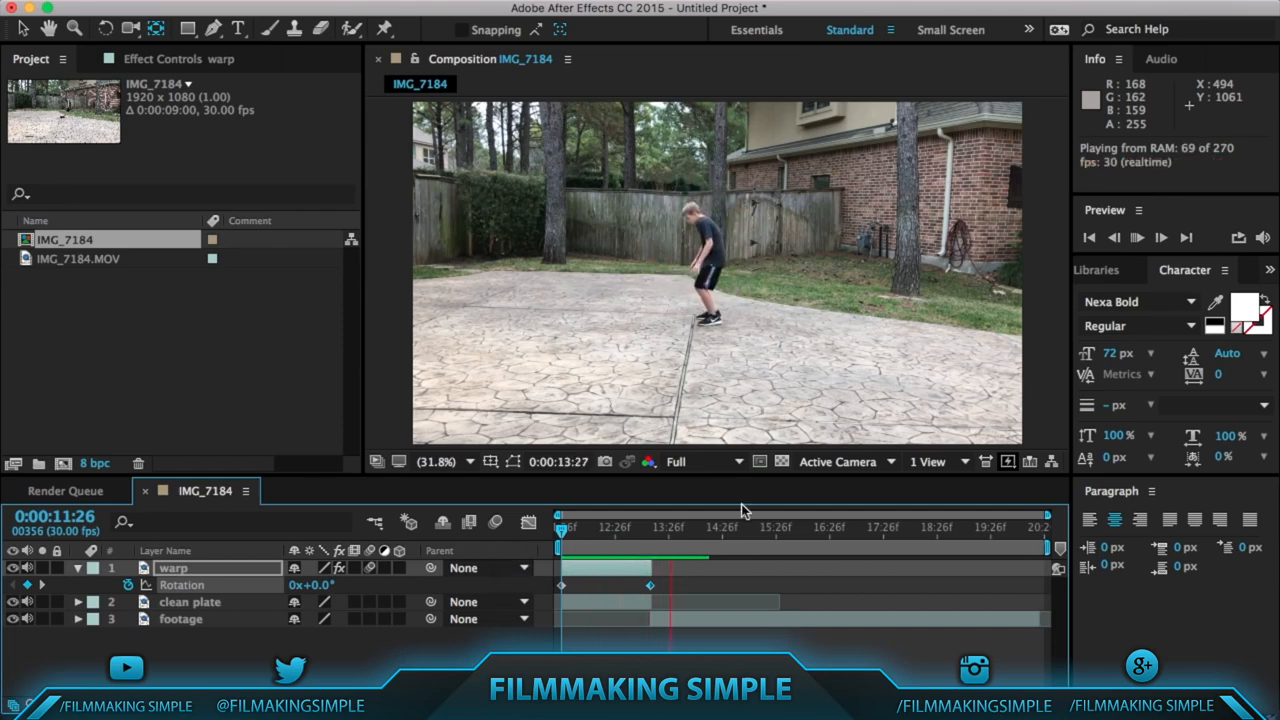
key("space")
left_click_drag(652, 532, 621, 538)
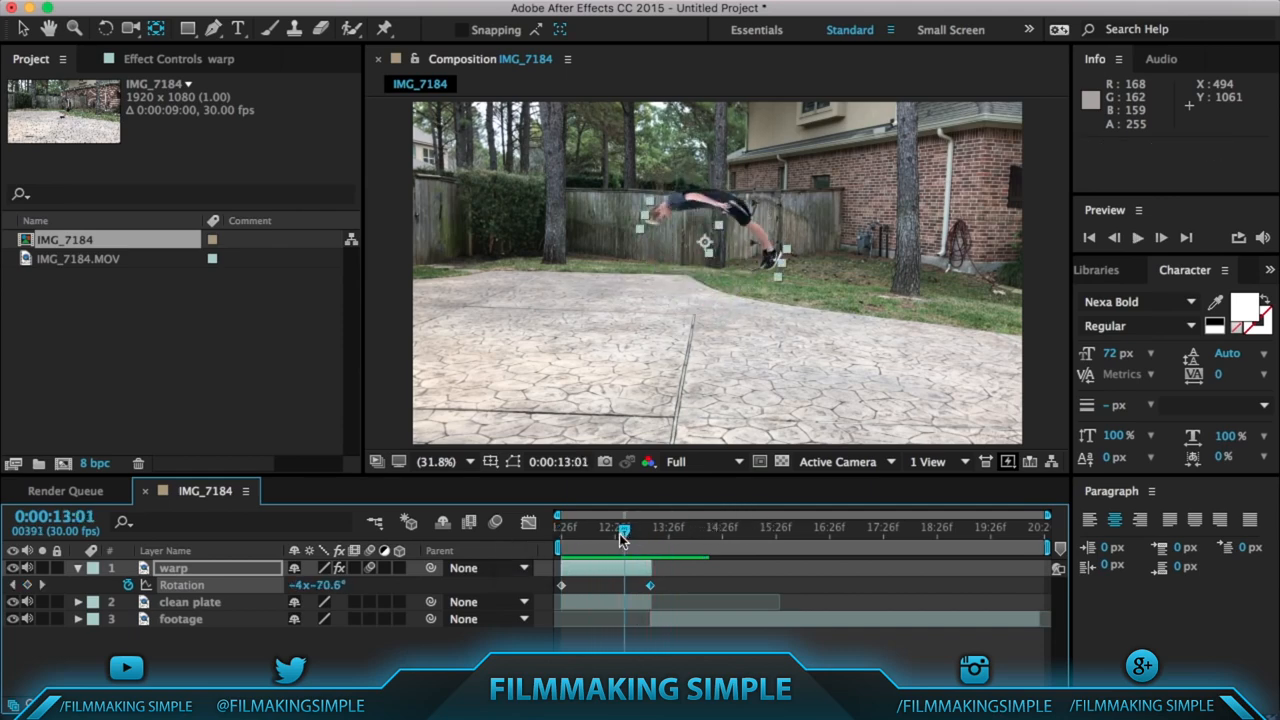
left_click(495, 520)
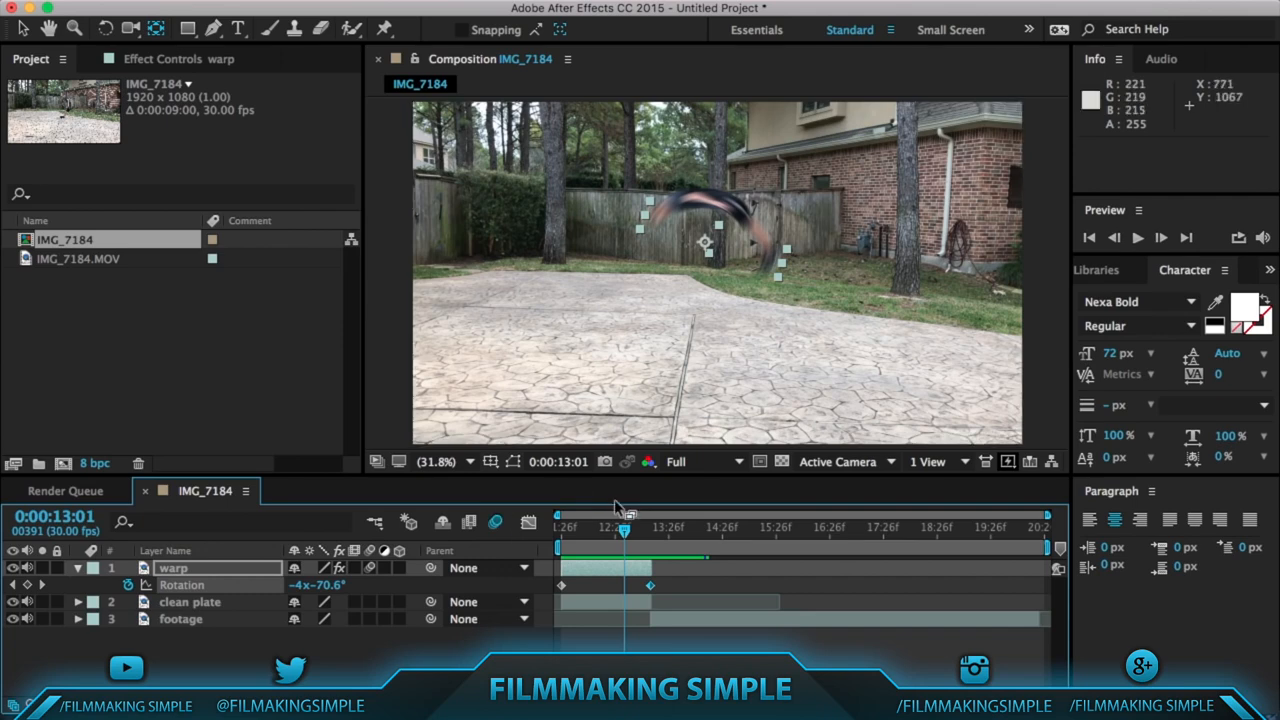
Play back the motion-blurred spin repeatedly from 0:00:11:26 through the landing to check the transition.
key("space")
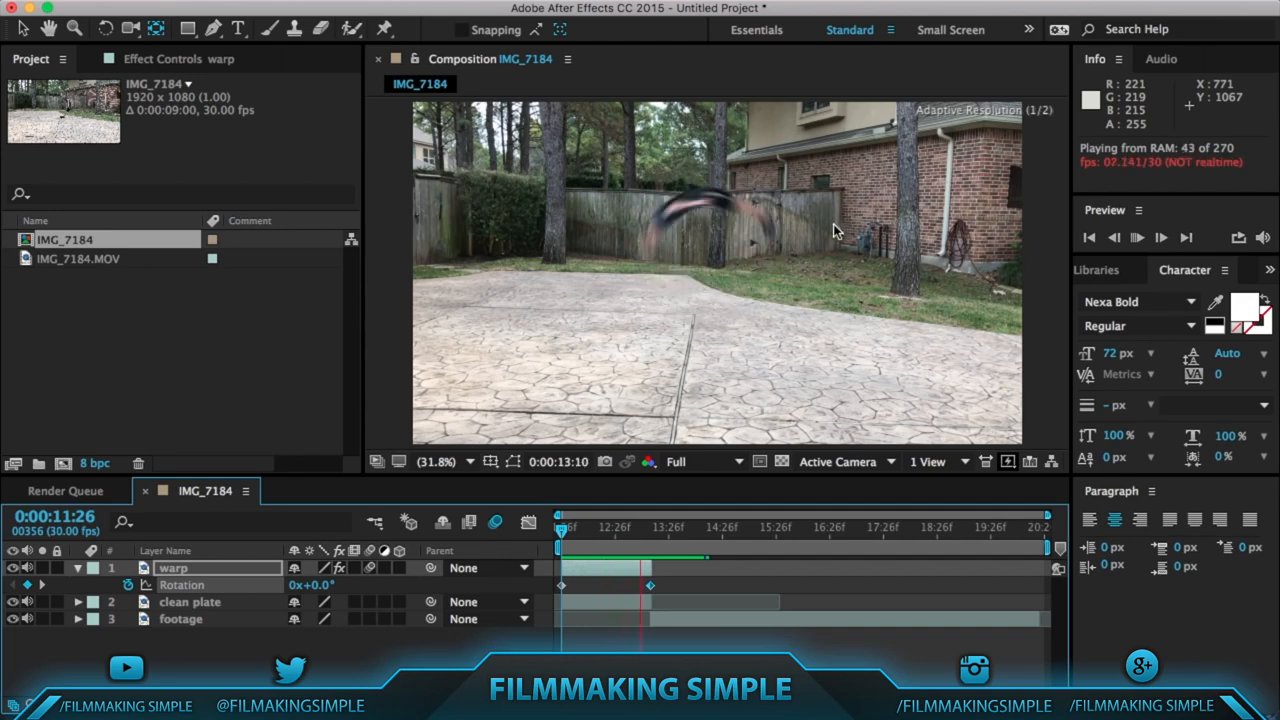
left_click(691, 532)
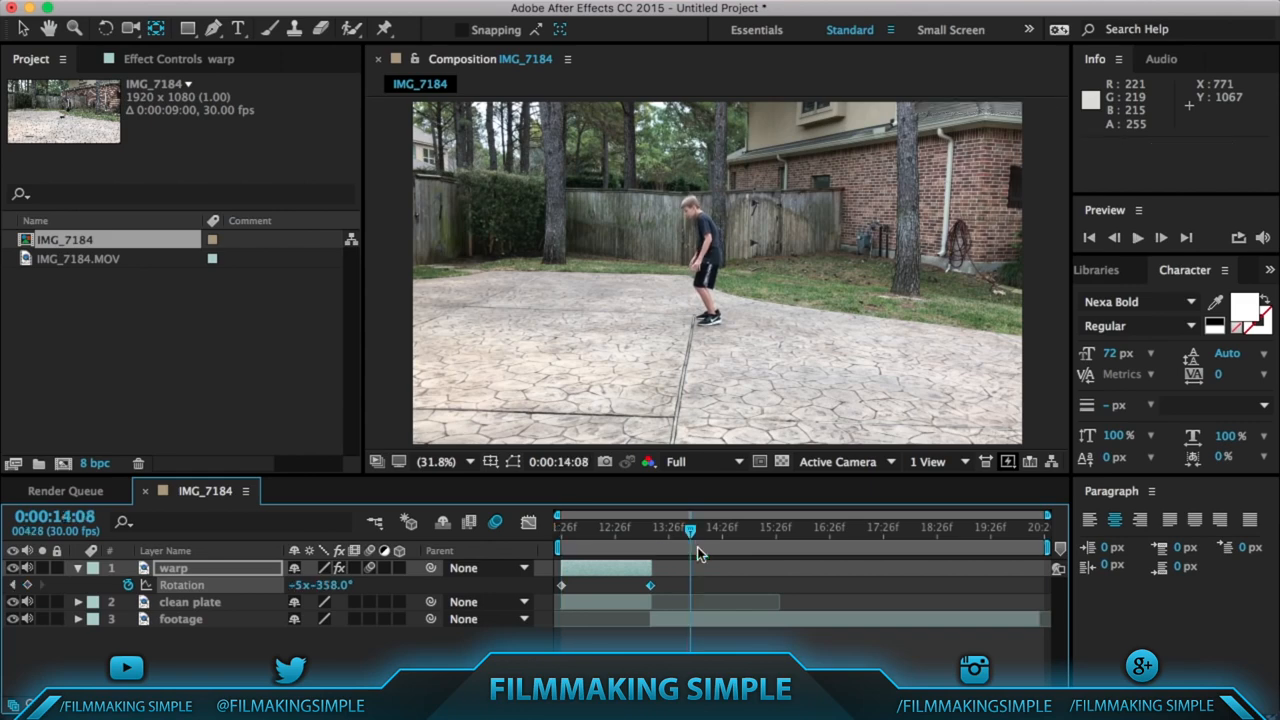
key("space")
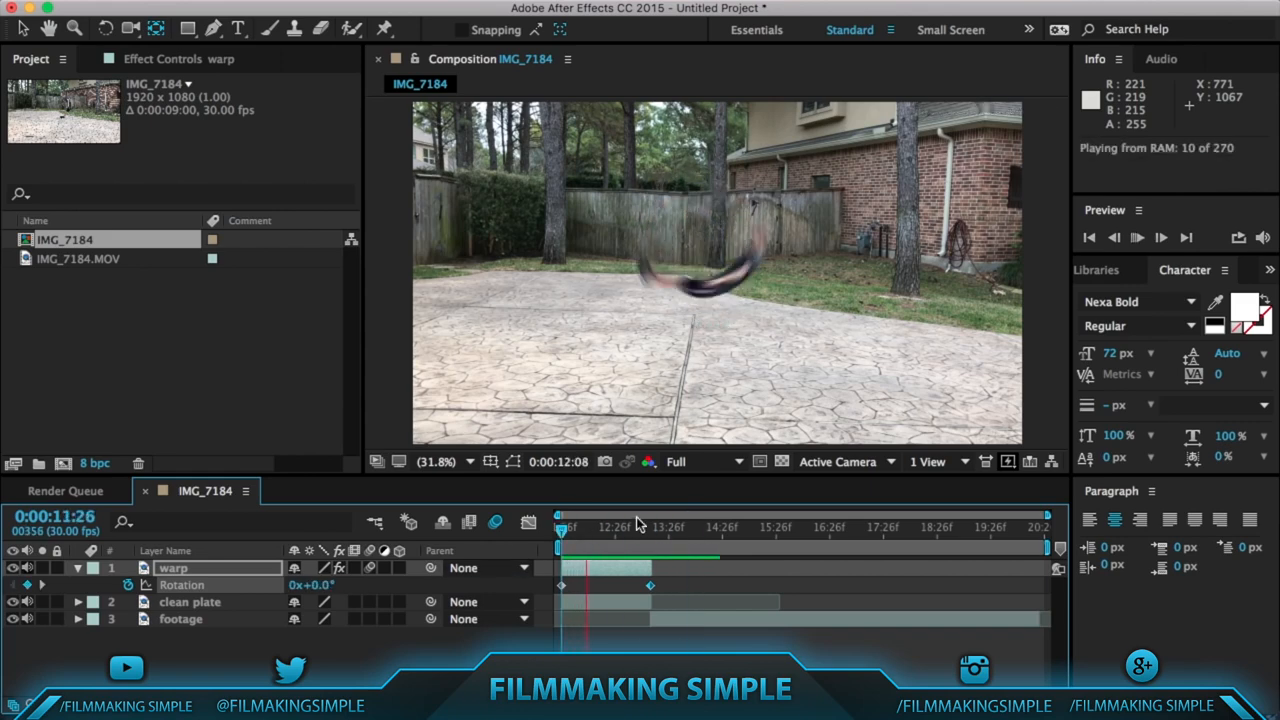
left_click(693, 533)
left_click_drag(694, 534, 657, 533)
key("space")
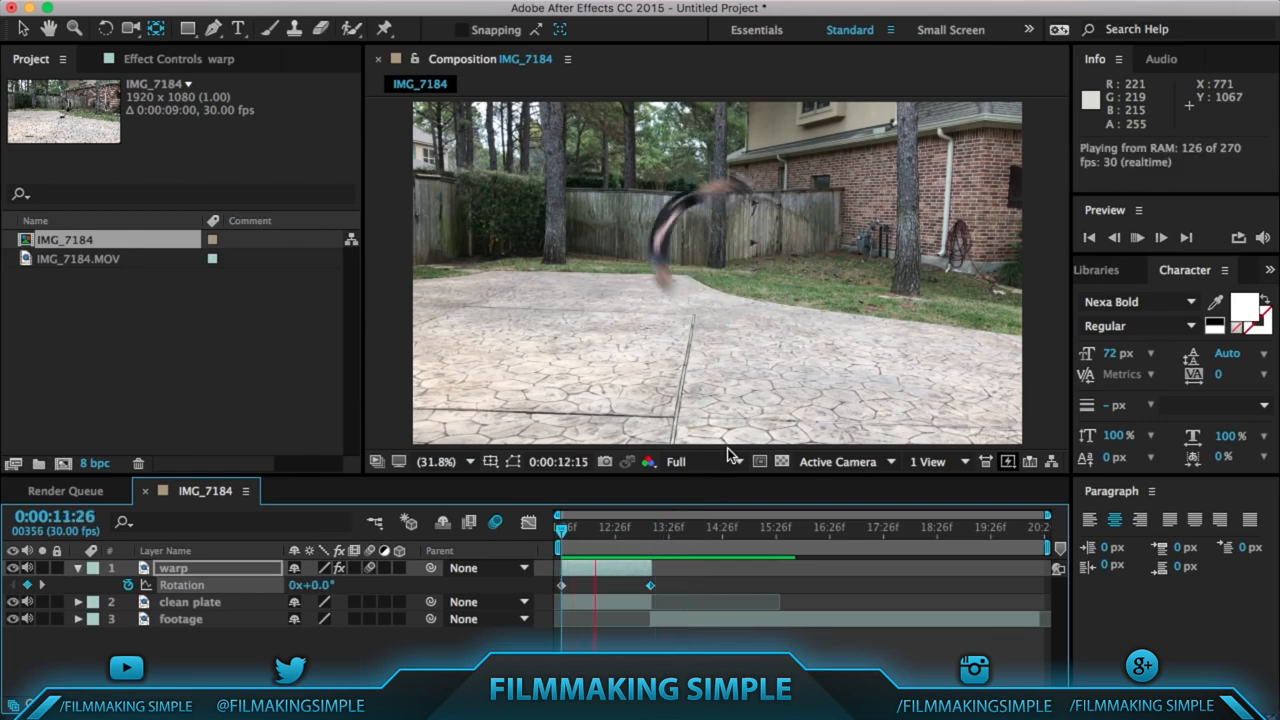
left_click(674, 533)
Duplicate the warp layer at 0:00:11:26 and make the duplicate a 3D layer.
left_click_drag(676, 537, 557, 557)
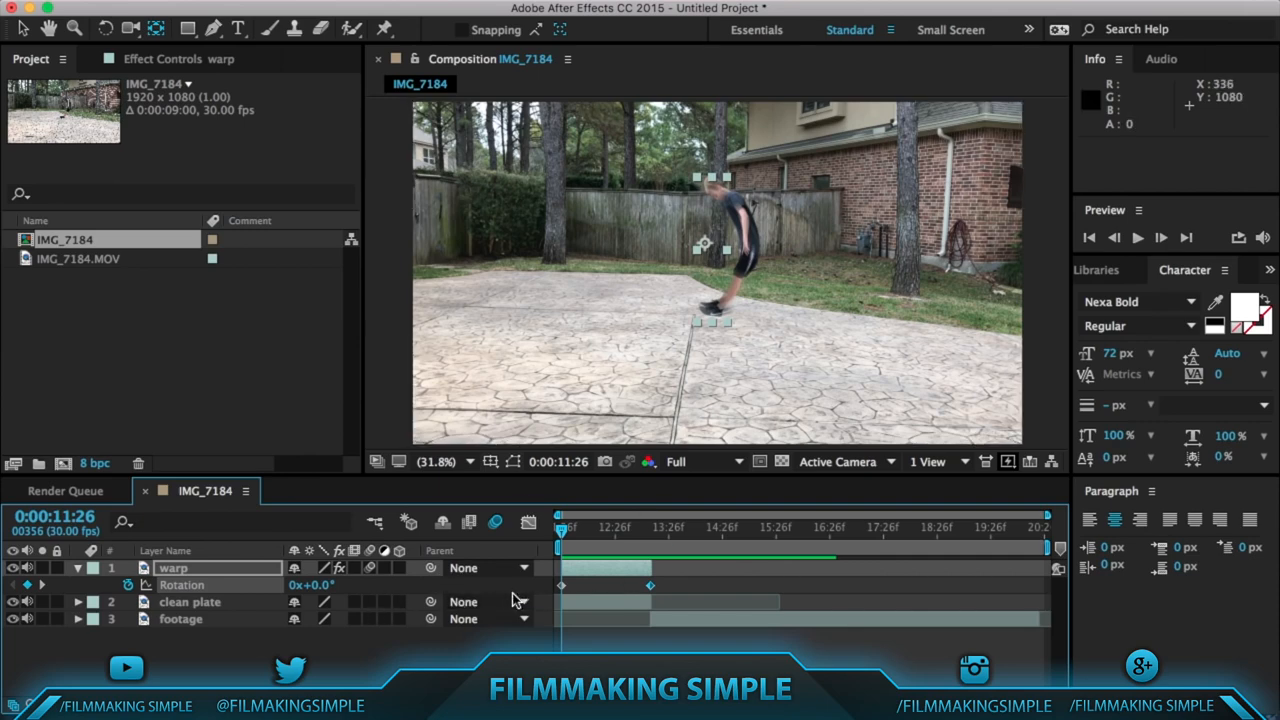
key("super+d")
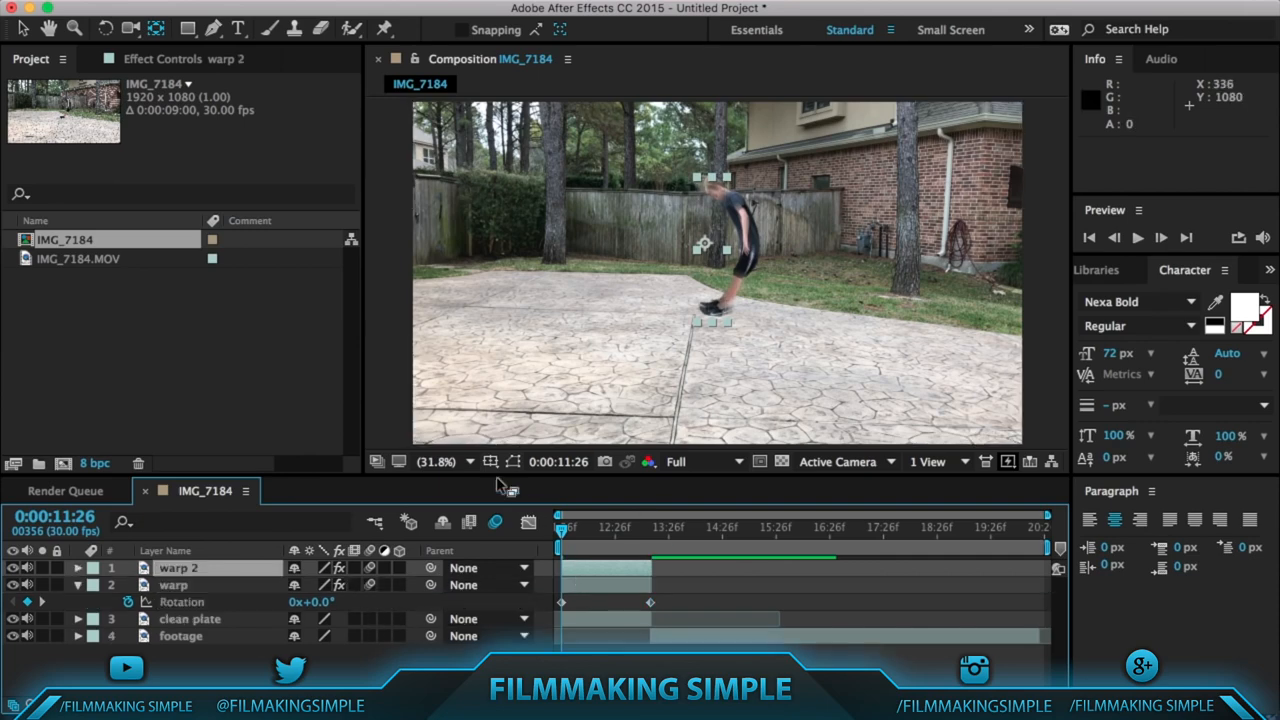
left_click(497, 524)
left_click(399, 568)
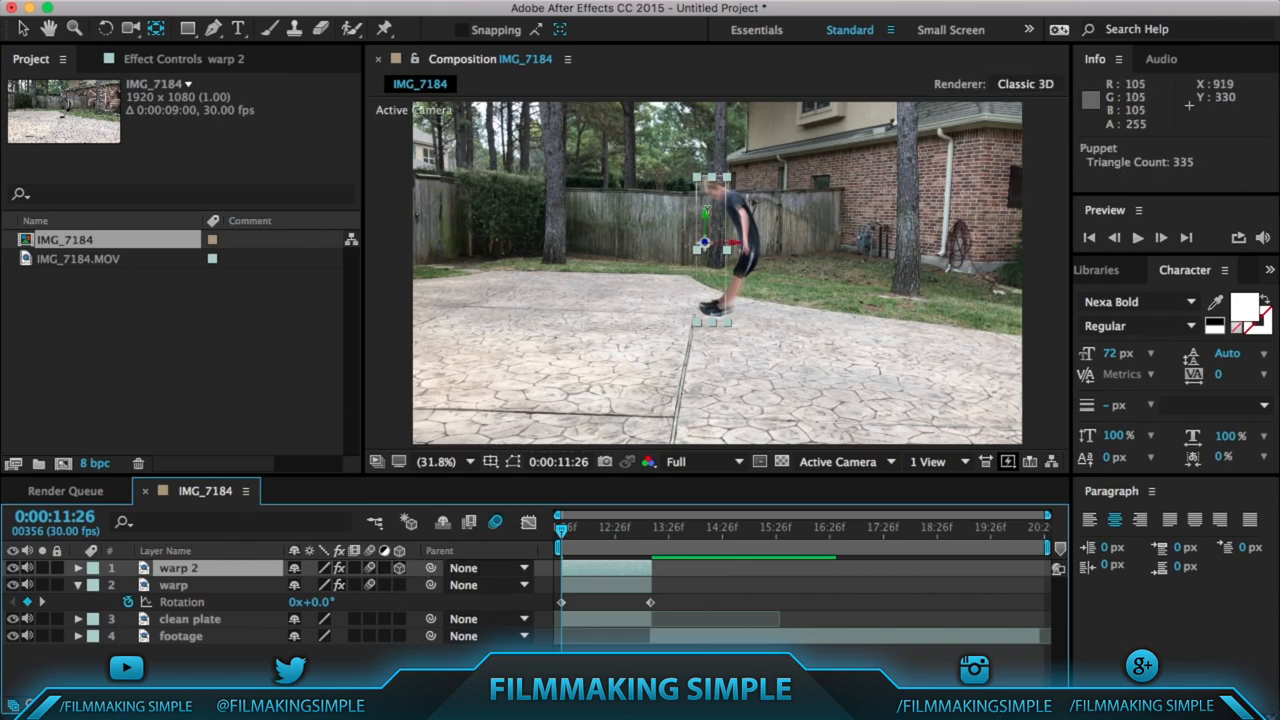
Move the warp 2 layer's anchor point down to 919.1, 455.0 and expand the layer's transform properties.
left_click_drag(702, 210, 704, 214)
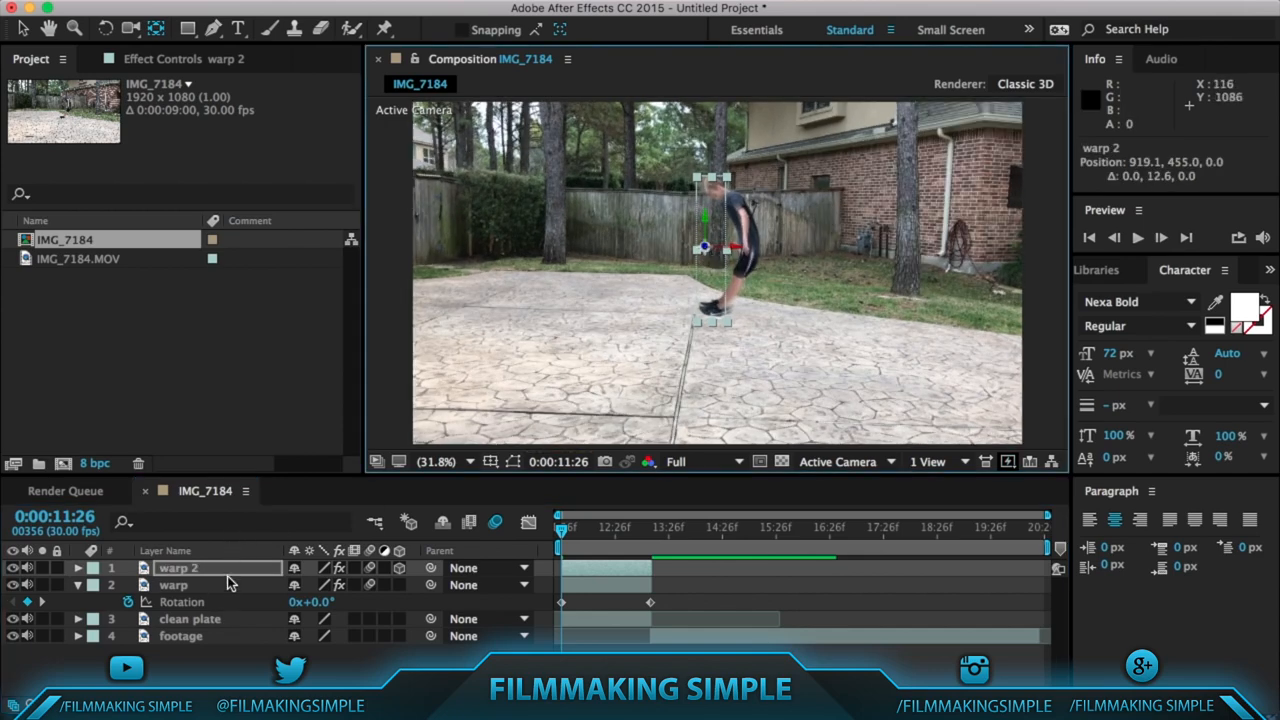
left_click(79, 585)
left_click(79, 568)
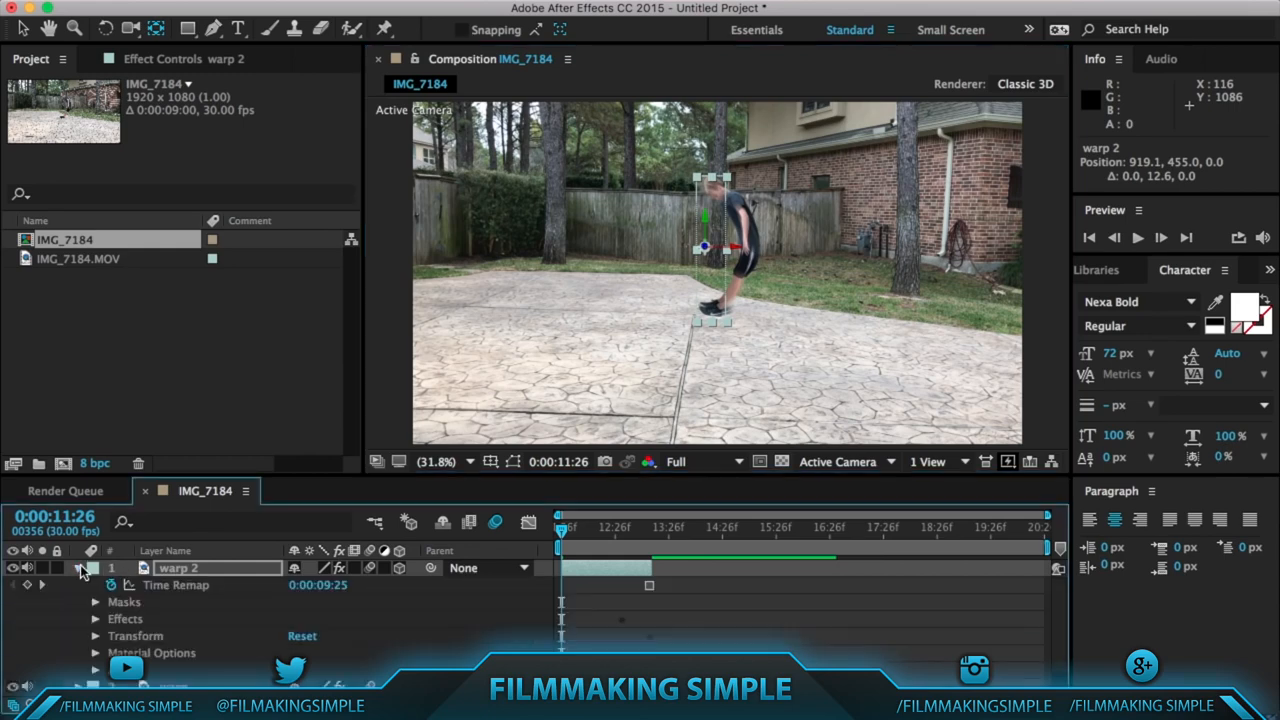
scroll(130, 612, "down", 1)
left_click(96, 602)
scroll(208, 614, "down", 2)
Try a Y rotation on the warp 2 layer, undo it, and set the X Rotation to 0x+81.0°.
left_click_drag(326, 622, 507, 594)
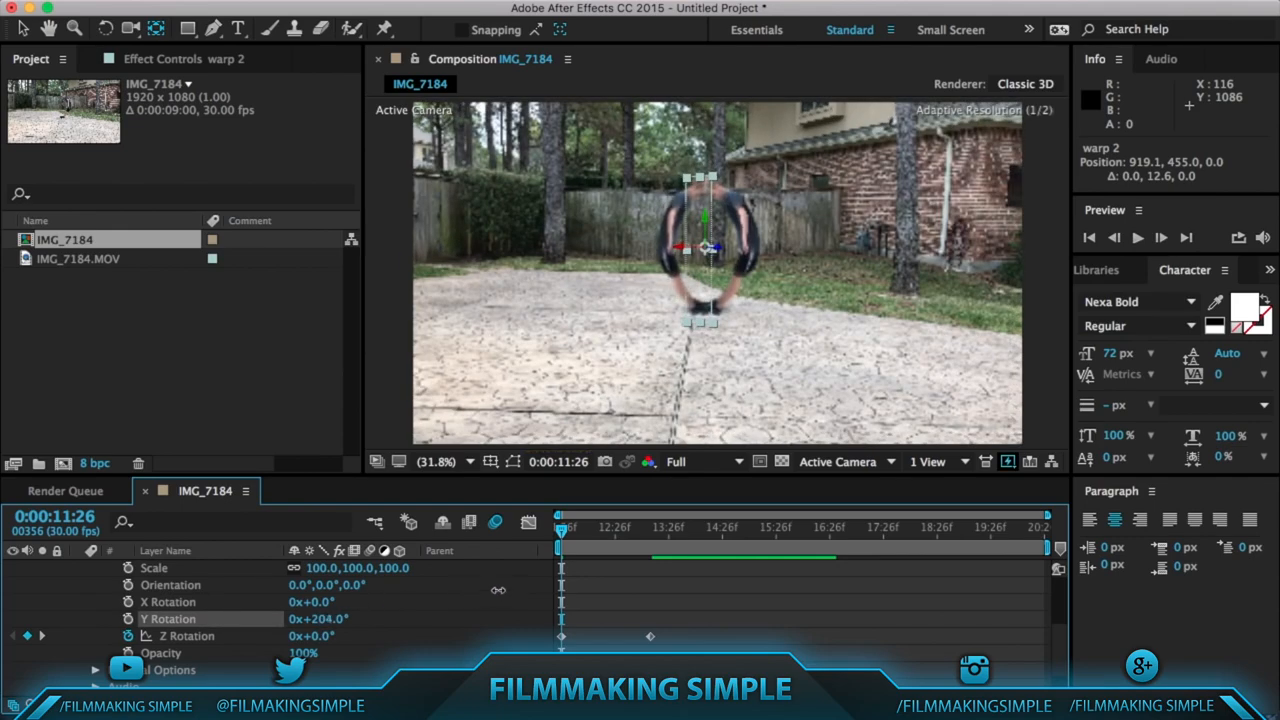
key("super+z")
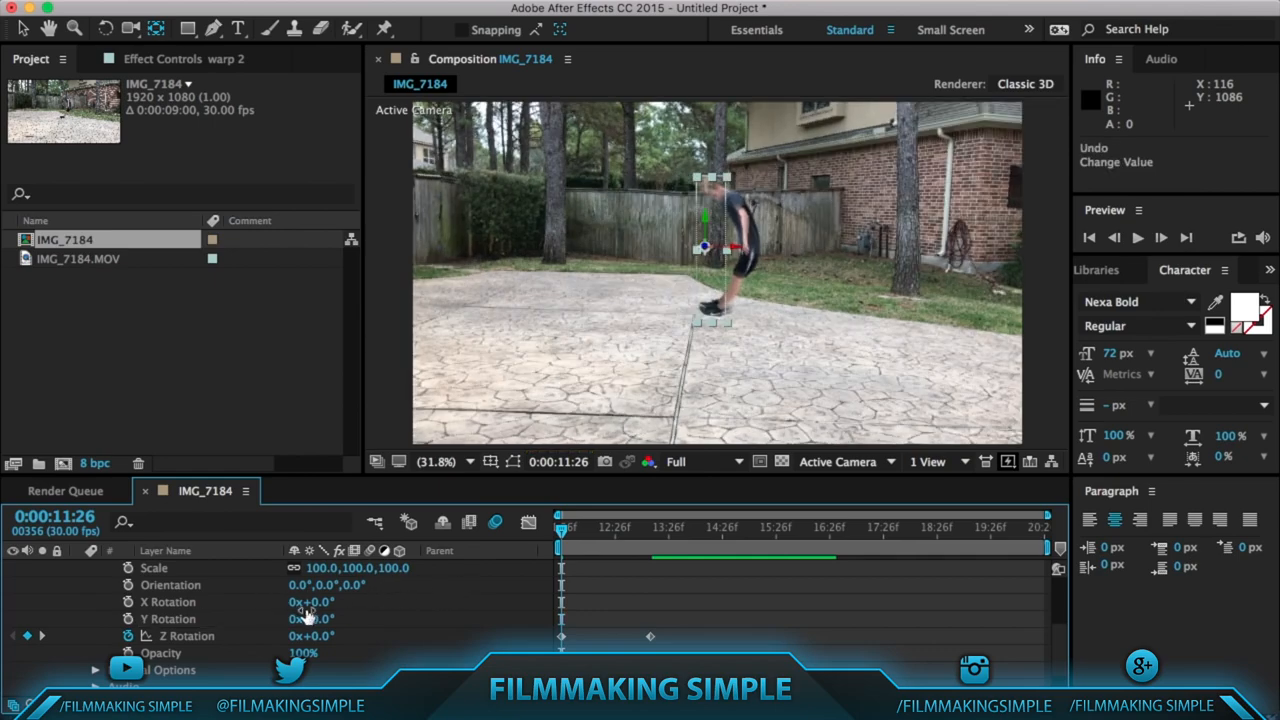
left_click_drag(321, 621, 388, 574)
key("super+z")
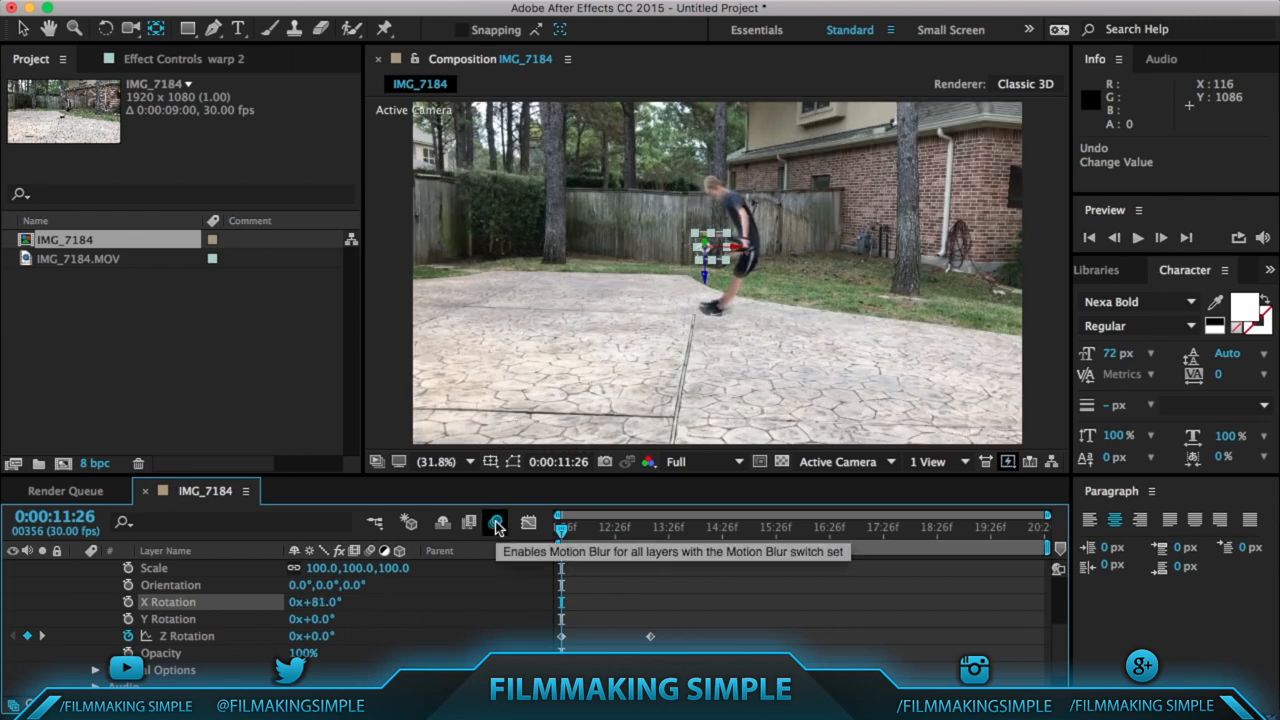
Preview the spin with the tilted warp 2 layer from 0:00:11:26 and collapse the layer's properties.
key("space")
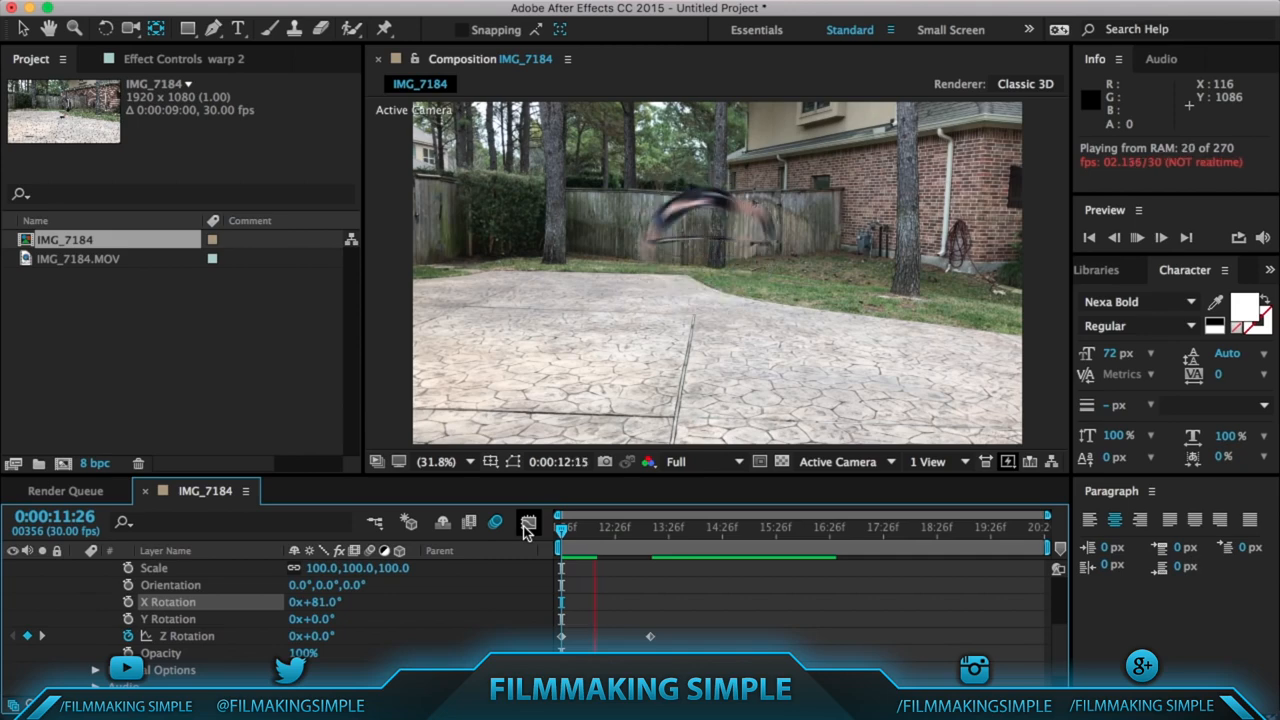
scroll(240, 595, "up", 5)
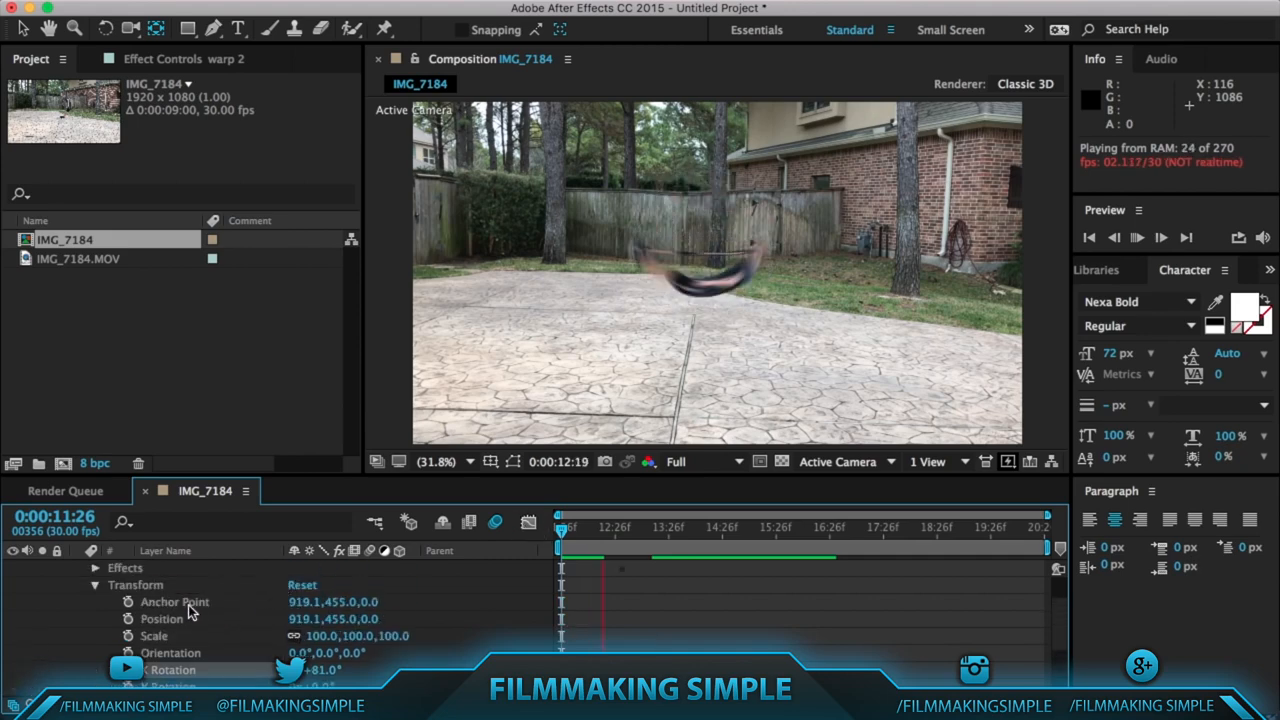
left_click(80, 568)
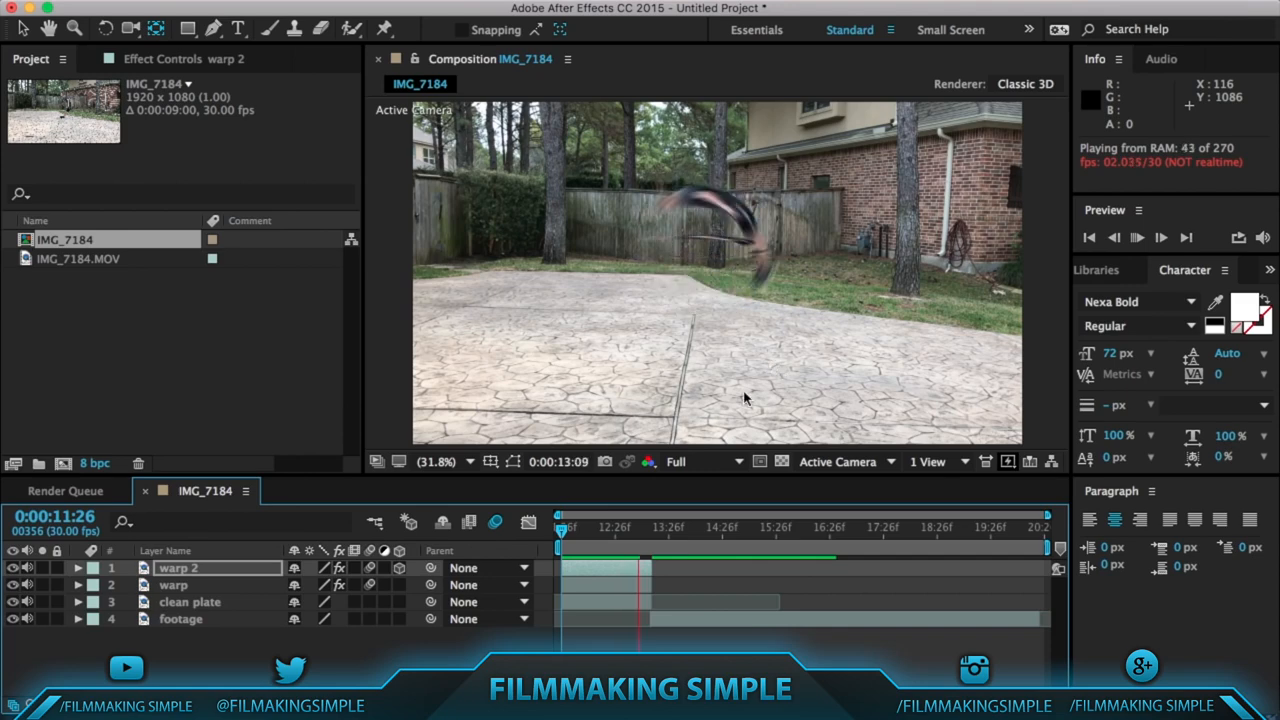
Duplicate the original warp layer, make the copy a 3D layer, and tilt it with its X and Y rotation.
left_click(176, 586)
key("ctrl+d")
left_click(399, 585)
left_click(78, 585)
left_click(95, 653)
scroll(278, 626, "down", 5)
left_click_drag(314, 654, 370, 654)
left_click_drag(314, 654, 457, 651)
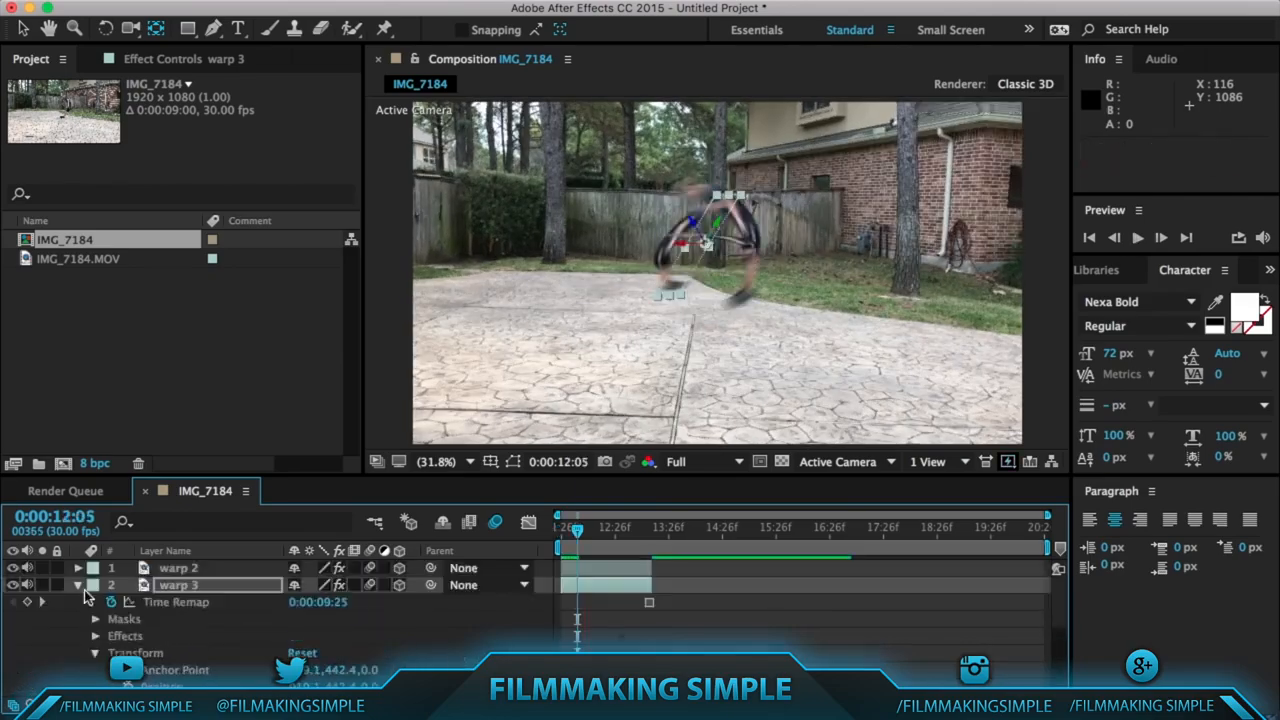
Duplicate the warp 3 layer, set the copy's Y Rotation to 0x+120.0°, and change its Z Rotation.
key("ctrl+d")
left_click(78, 585)
left_click(95, 653)
scroll(200, 630, "down", 5)
left_click_drag(326, 637, 438, 654)
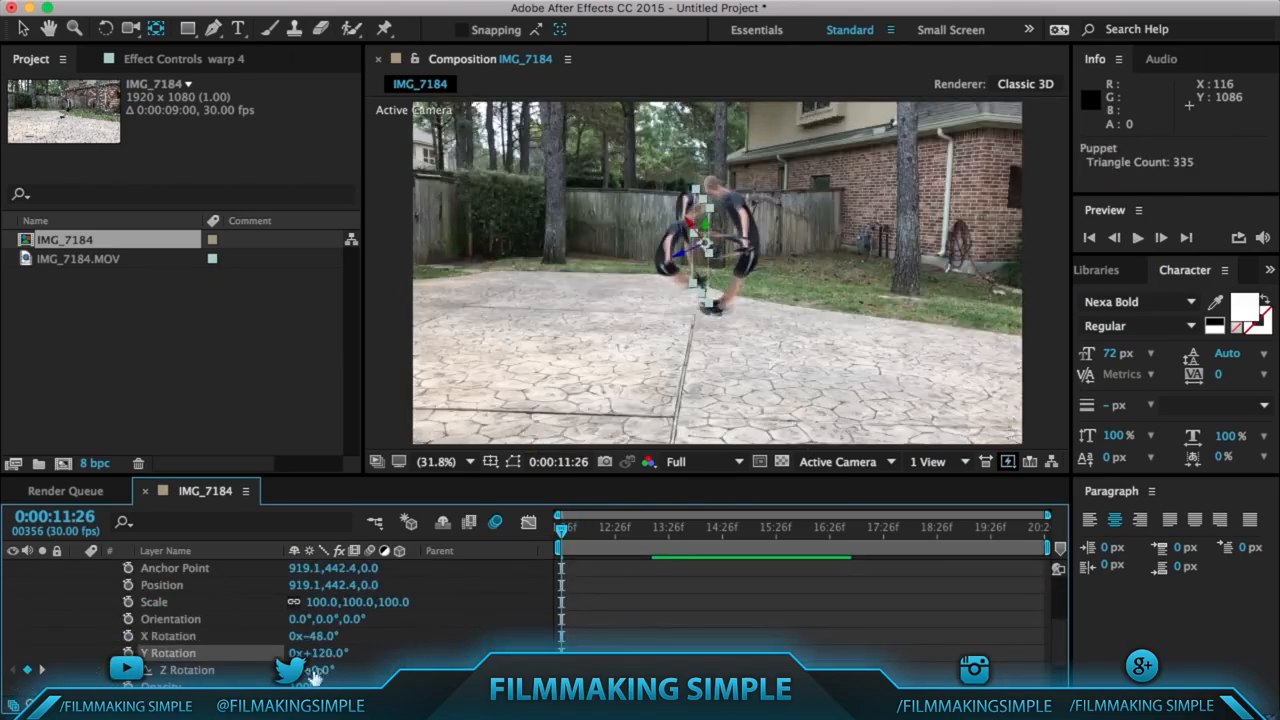
left_click_drag(322, 671, 632, 608)
Preview the combined spin of all four warp layers from 0:00:11:26.
scroll(632, 608, "up", 5)
key("space")
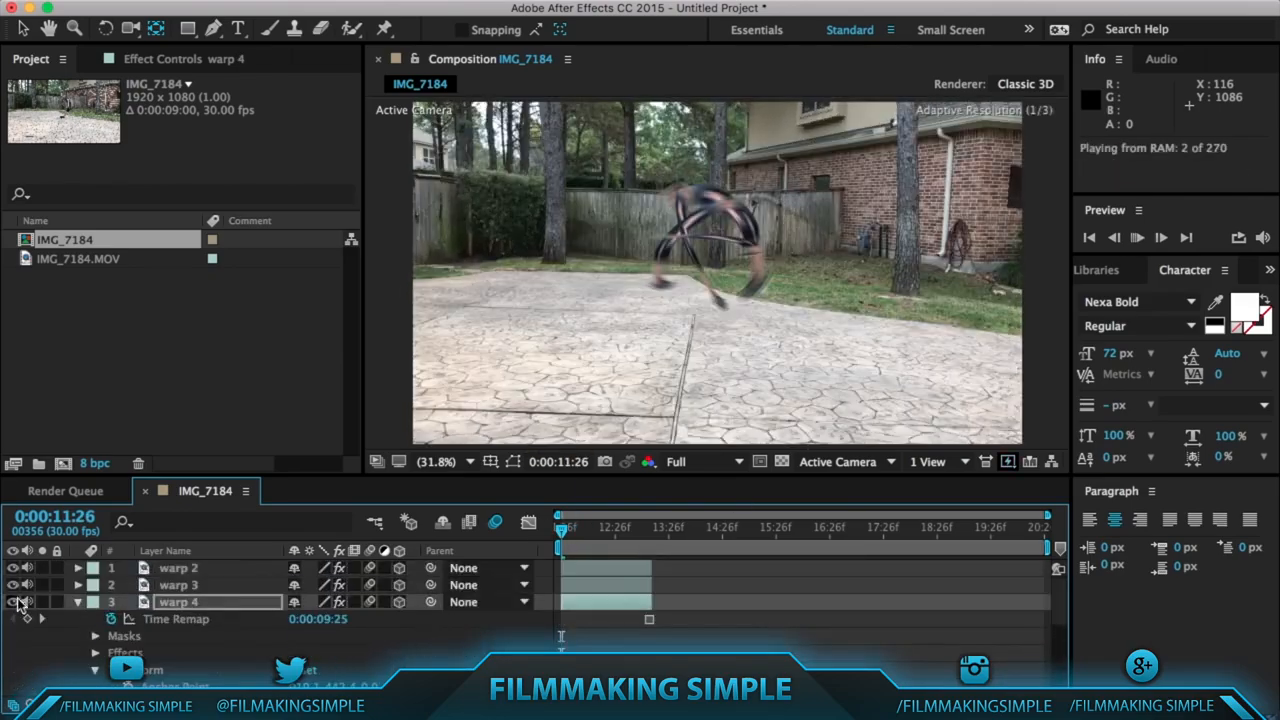
left_click(78, 603)
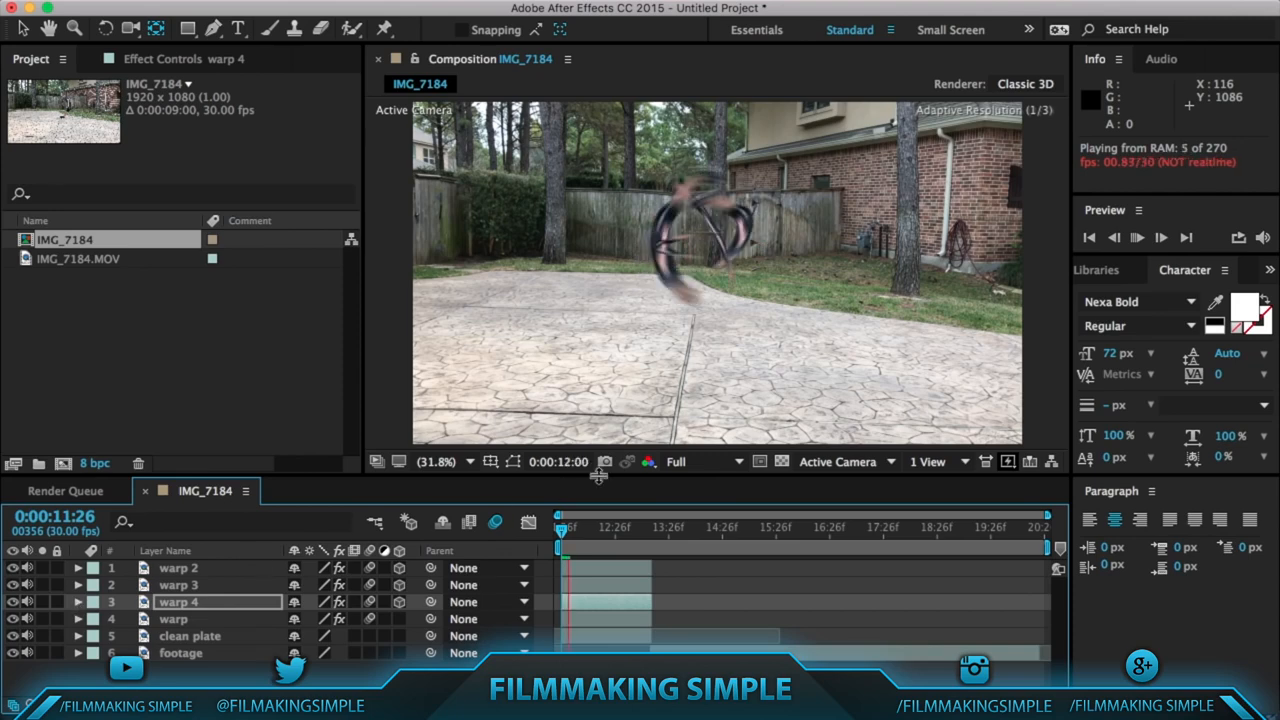
key("space")
Pre-compose the warp, warp 2, warp 3 and warp 4 layers together.
left_click(570, 623)
left_click(578, 636)
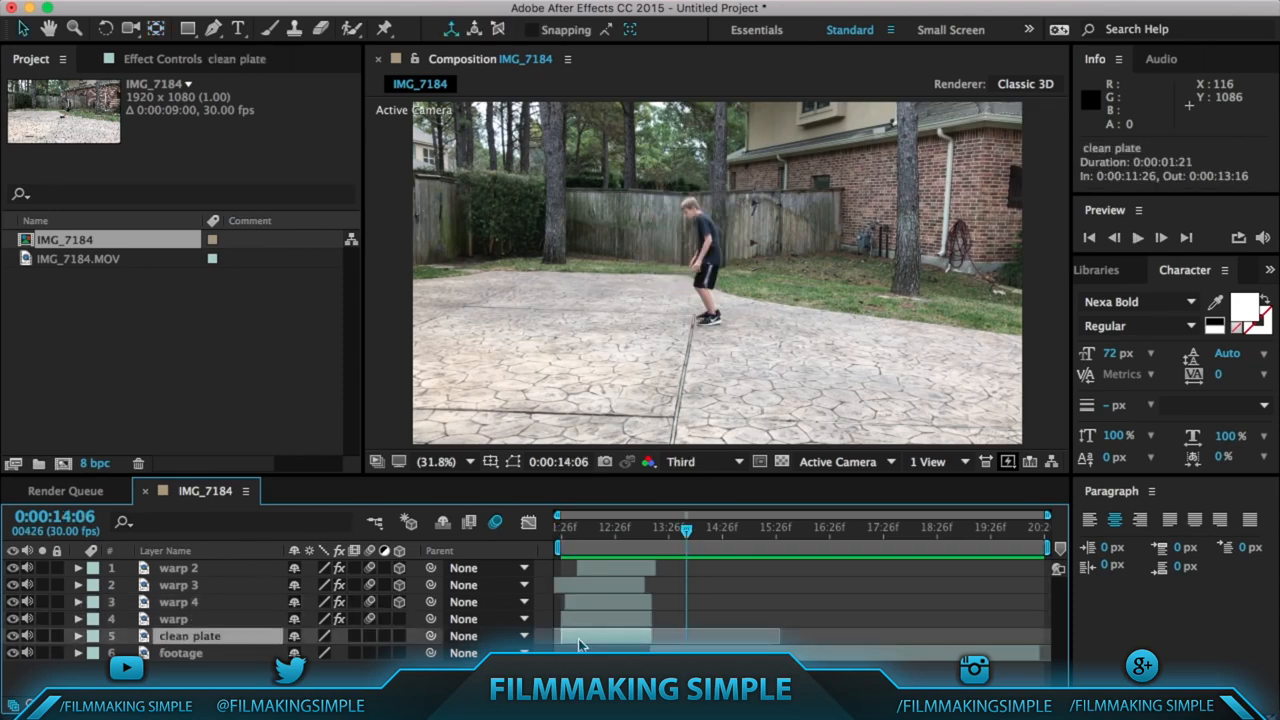
left_click(585, 621)
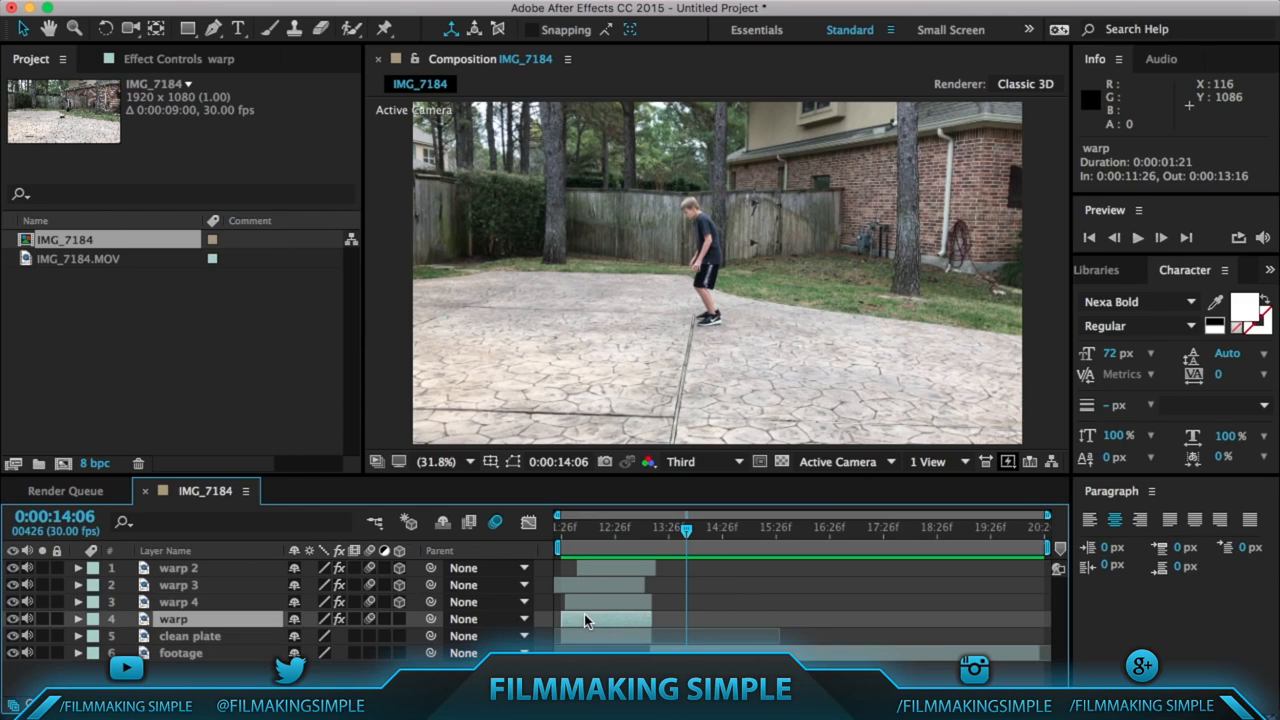
left_click(596, 567, "shift")
right_click(596, 567)
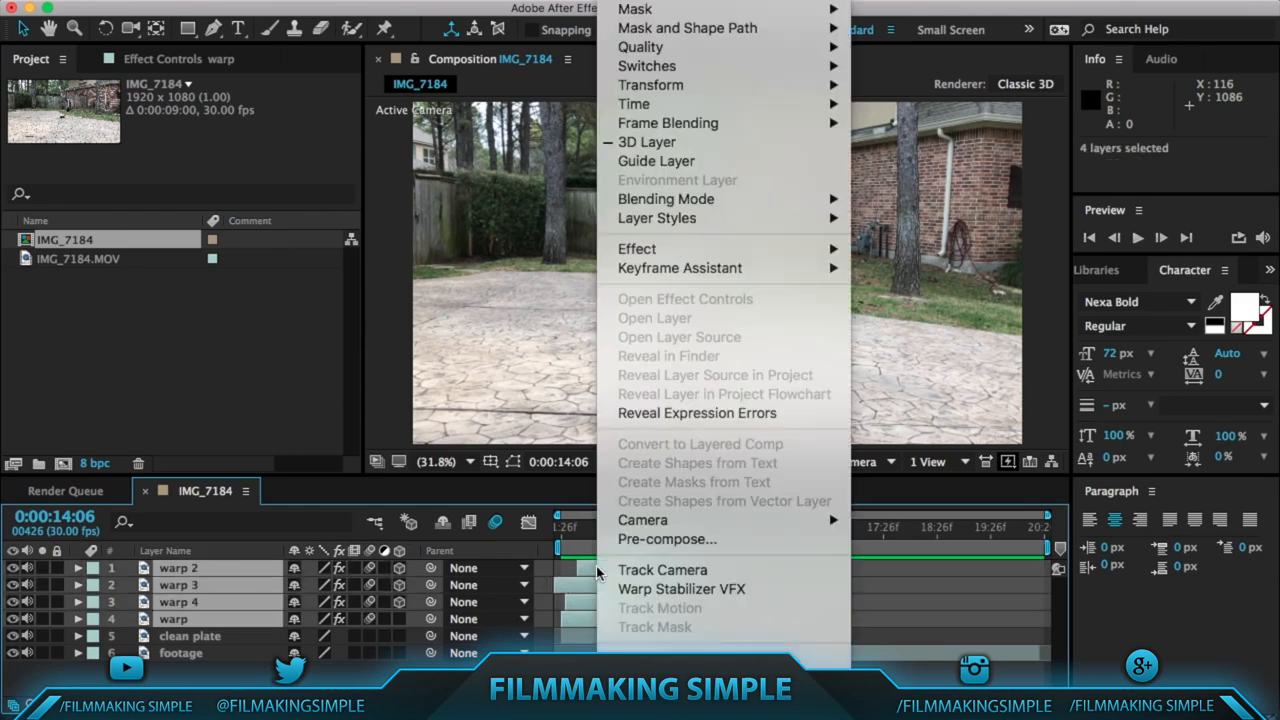
left_click(663, 540)
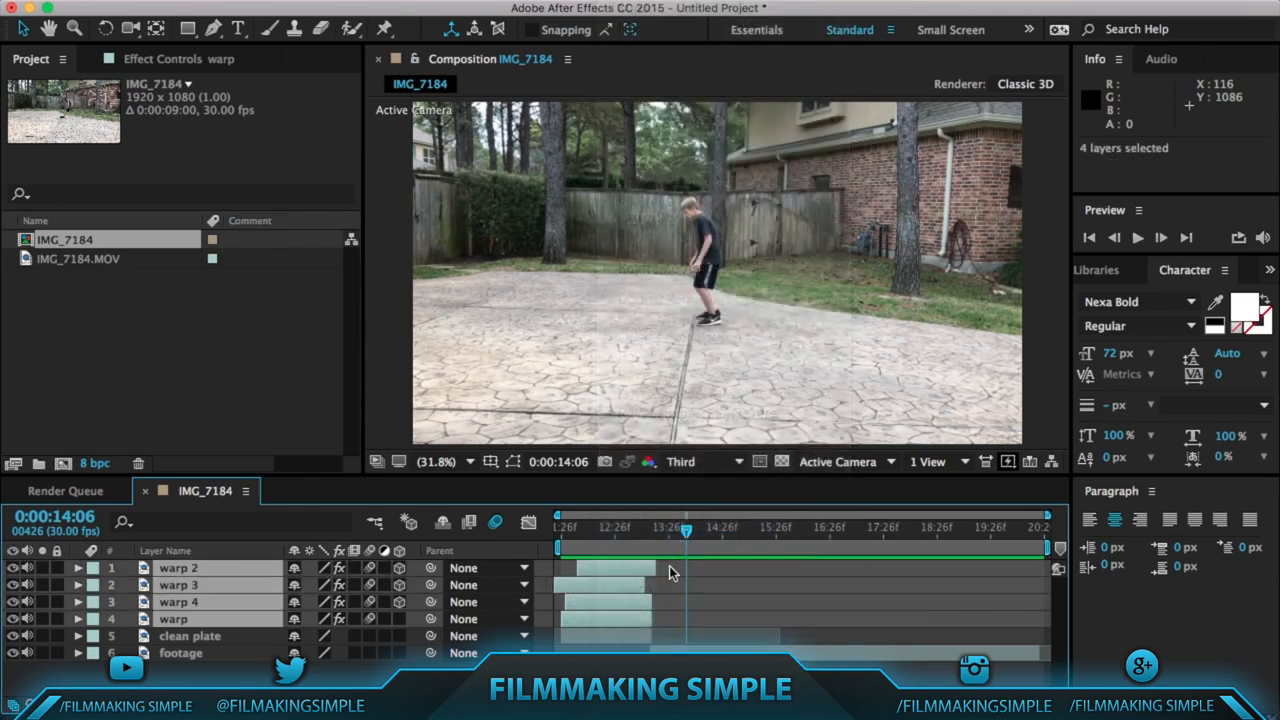
left_click(805, 468)
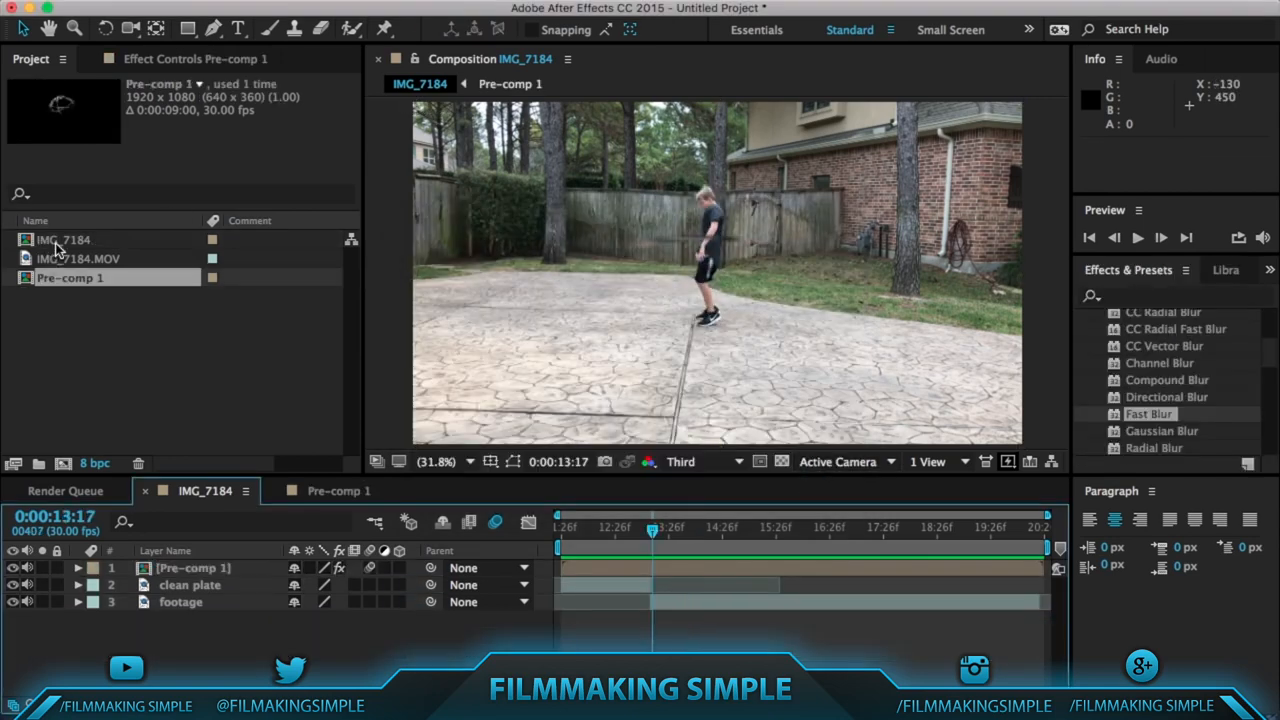
Trim the start of the Pre-comp 1 layer to 0:00:13:00 in the IMG_7184 composition.
left_click(57, 248)
left_click(601, 569)
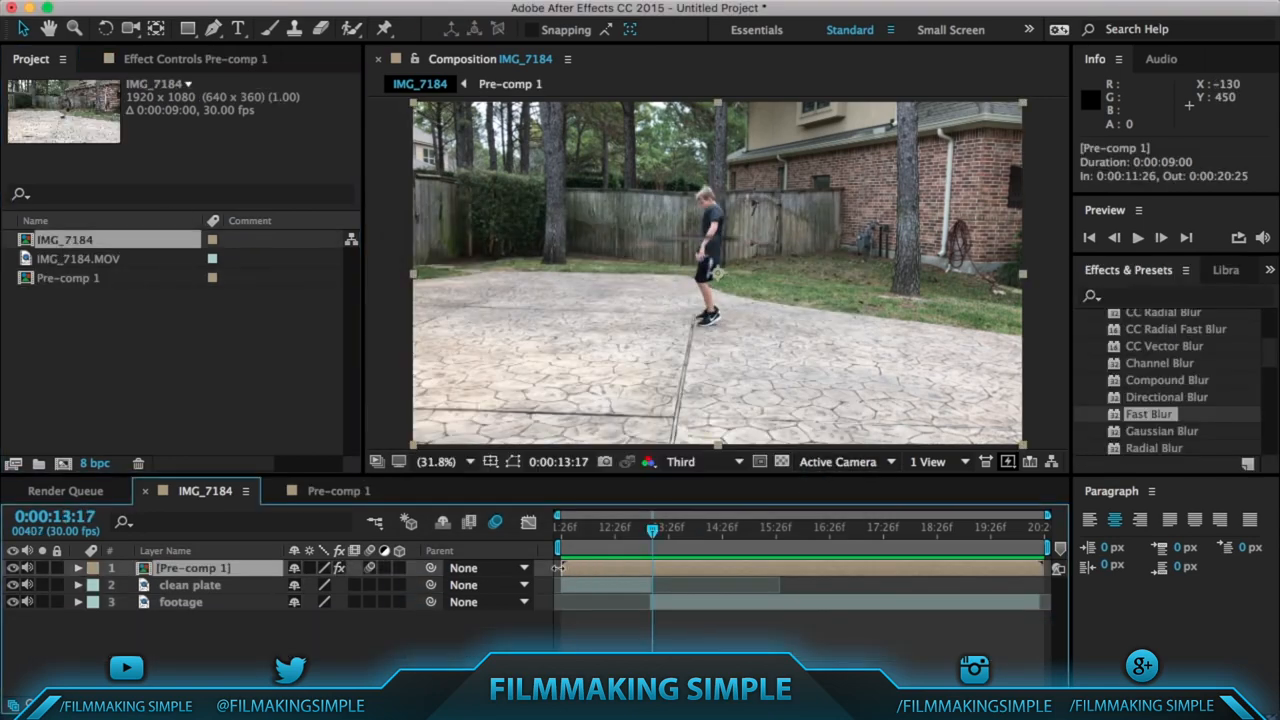
left_click_drag(560, 568, 621, 570)
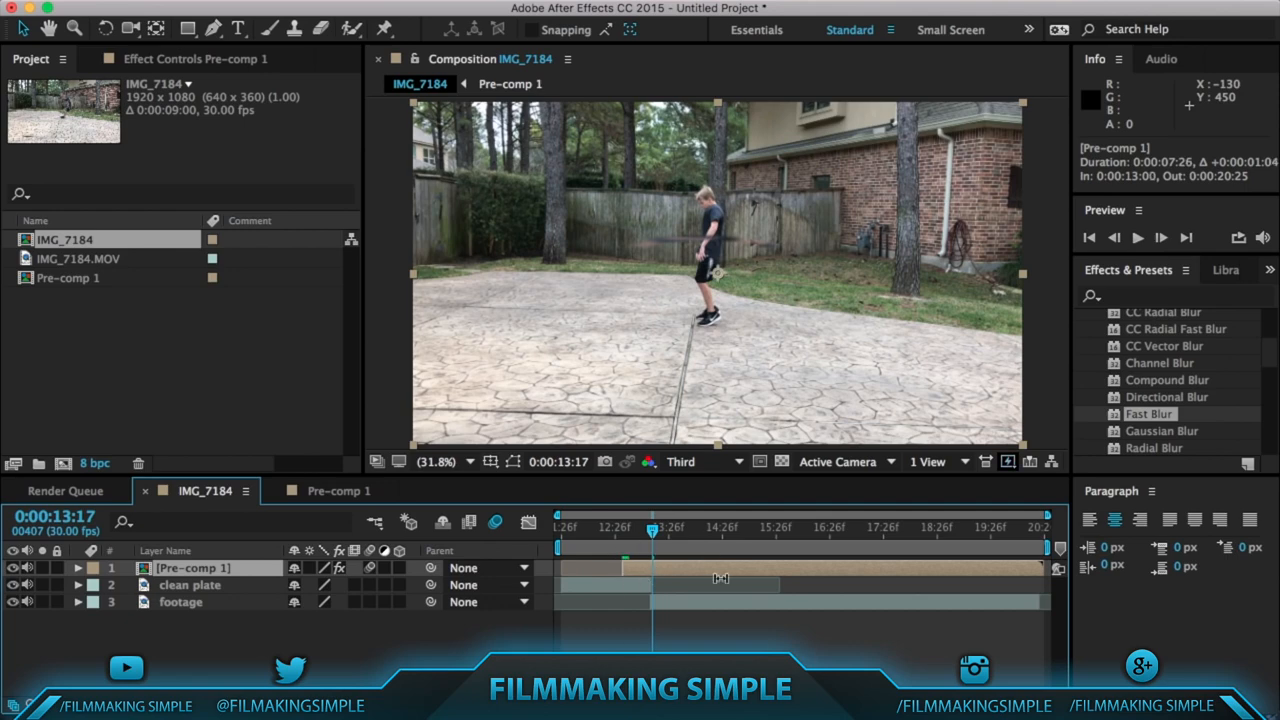
Play back the shortened spin from 0:00:12:27 and again from 0:00:12:22 through the landing.
left_click_drag(654, 537, 617, 537)
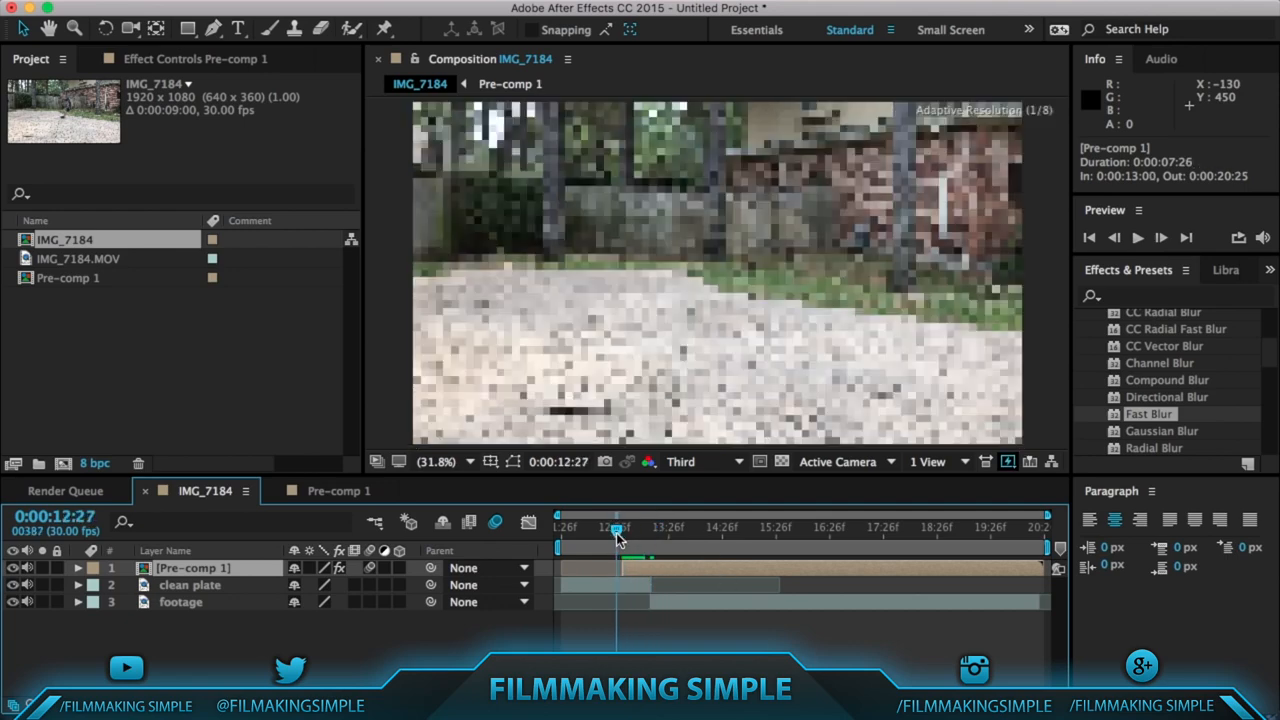
key("space")
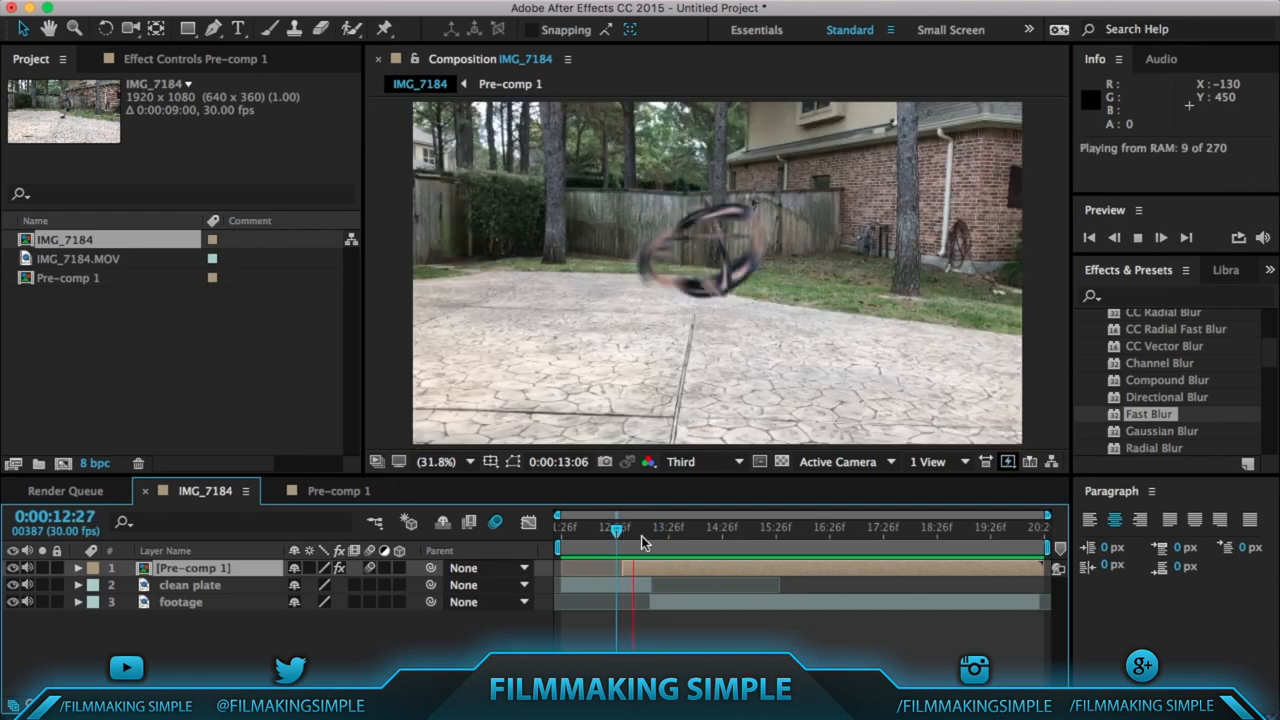
left_click(619, 645)
key("space")
left_click_drag(731, 537, 608, 538)
key("space")
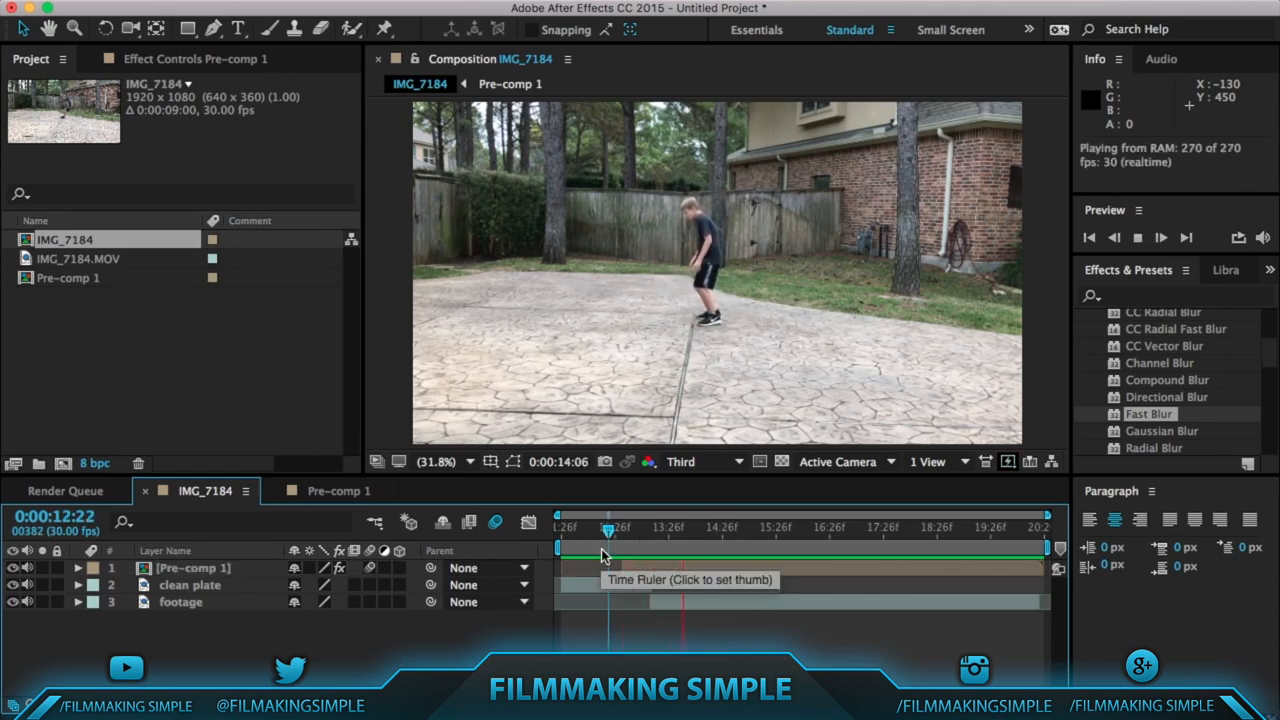
key("space")
left_click(672, 569)
Add Smoke_Charge_02.mov as a layer above Pre-comp 1 and position its smoke plume over the spinning figure.
left_click_drag(703, 530, 647, 530)
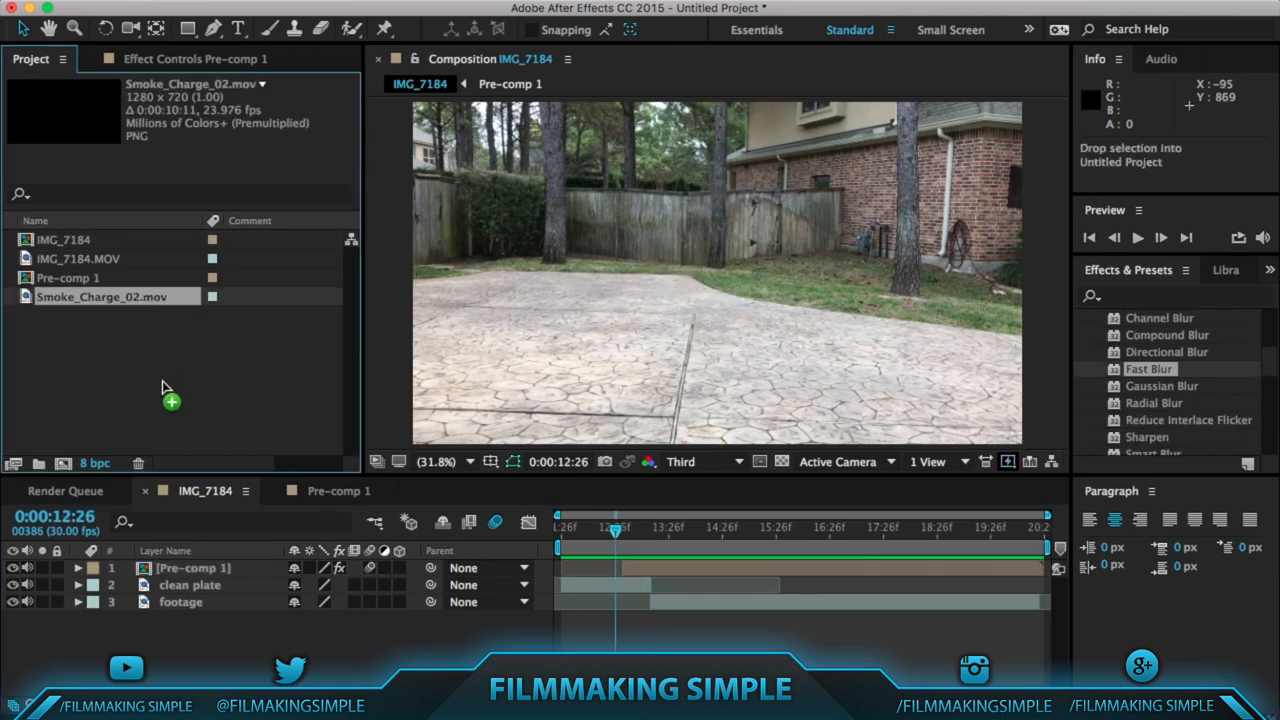
left_click_drag(165, 388, 189, 566)
left_click_drag(797, 320, 732, 256)
Time the smoke layer to the landing, trimming its start to 0:00:13:10, and preview the result.
left_click_drag(615, 530, 671, 566)
key("space")
key("space")
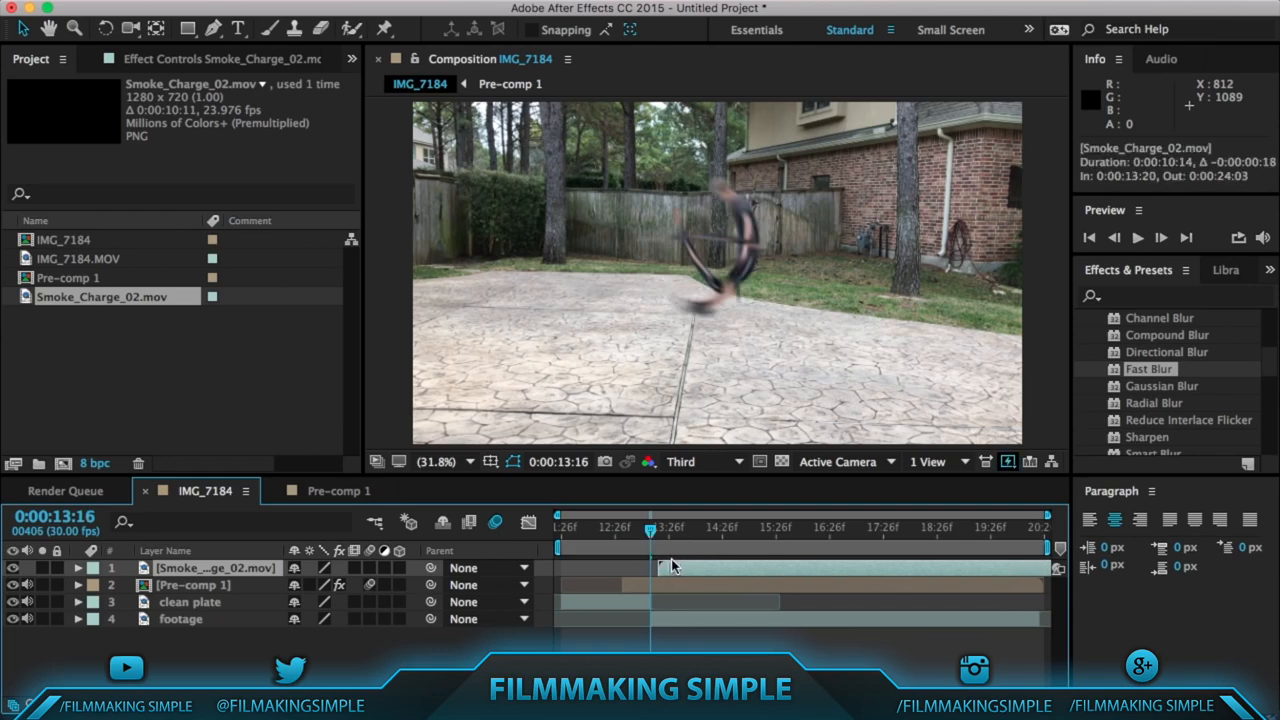
key("space")
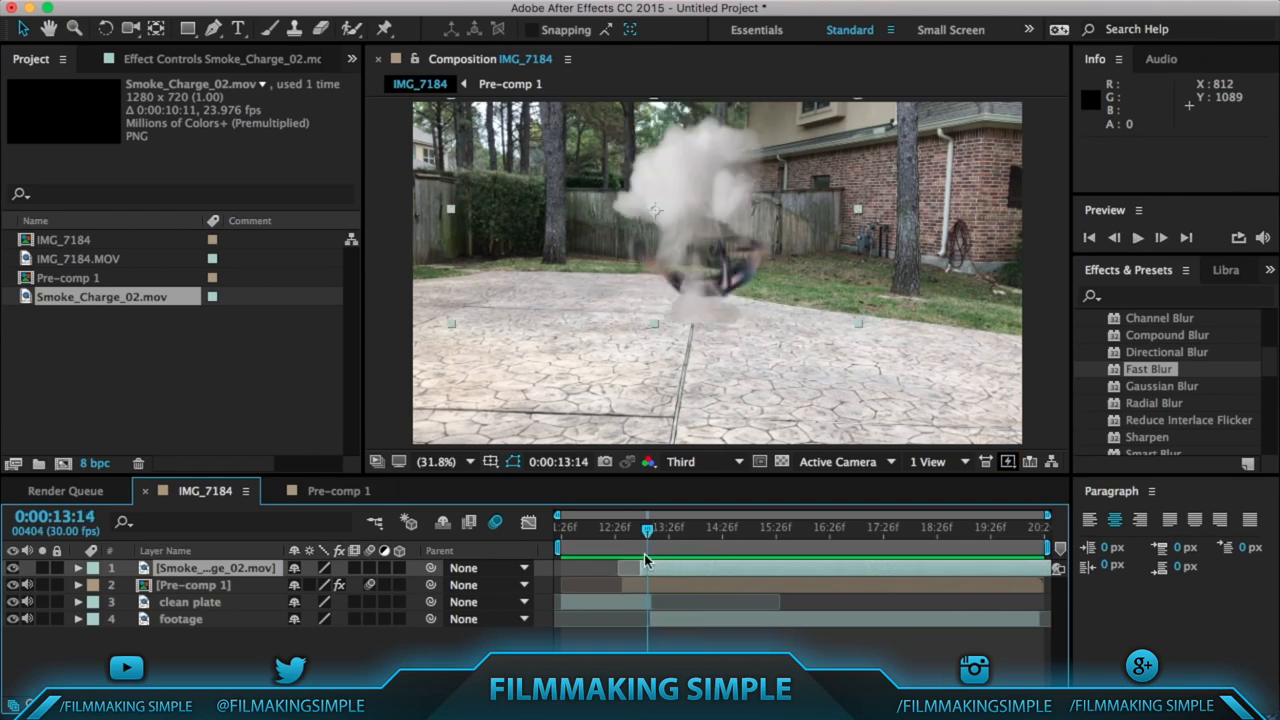
left_click_drag(646, 556, 641, 556)
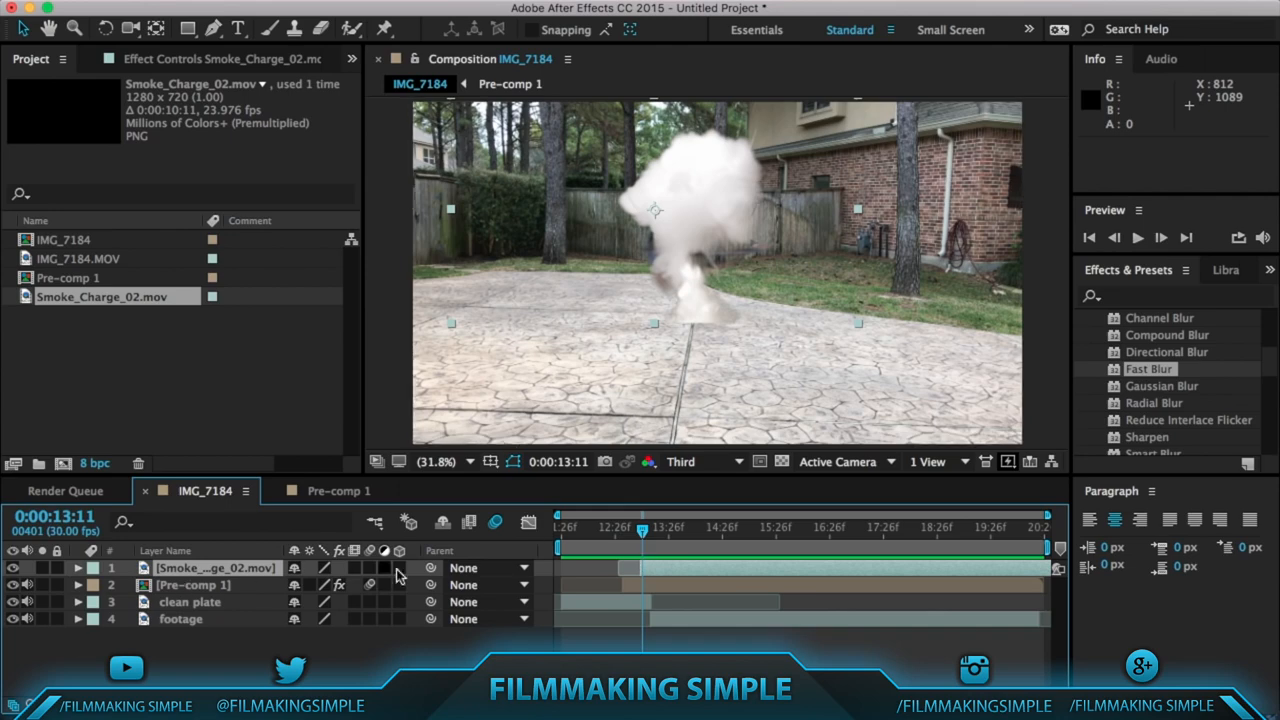
Try the Add blending mode on the smoke layer and set the mode to Screen instead.
left_click(458, 570)
left_click(392, 659)
left_click(393, 705)
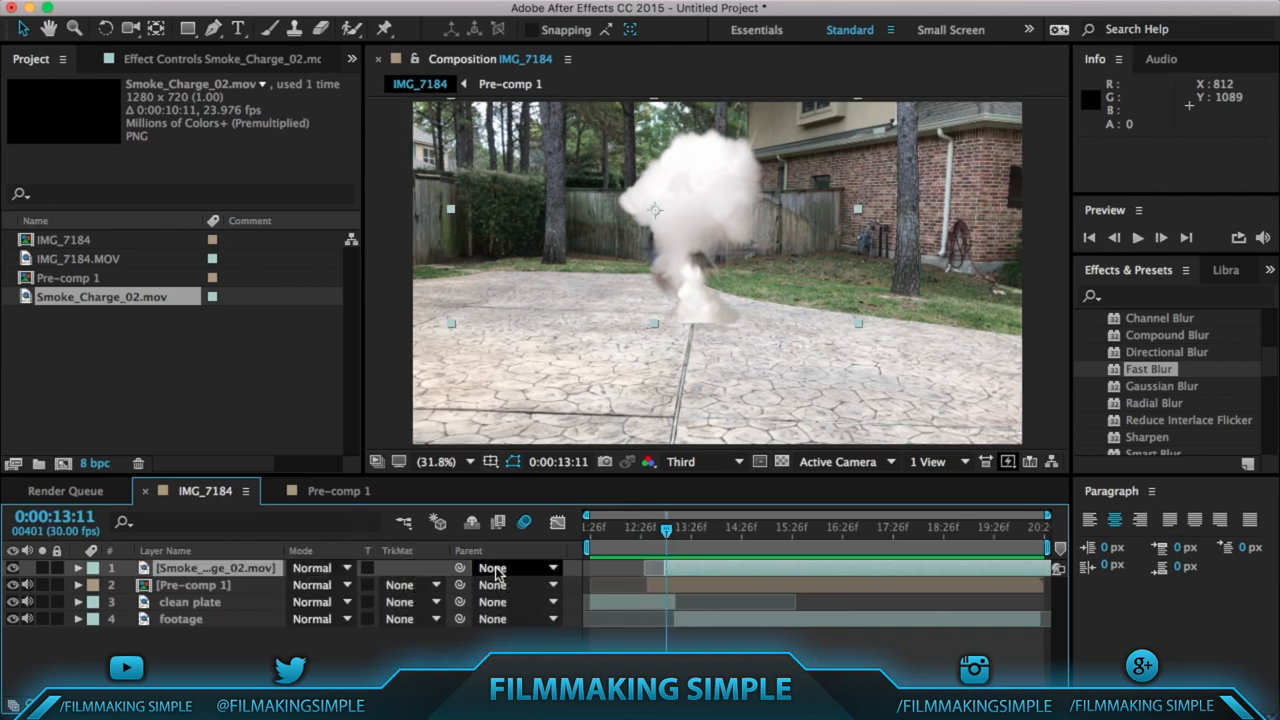
left_click(342, 568)
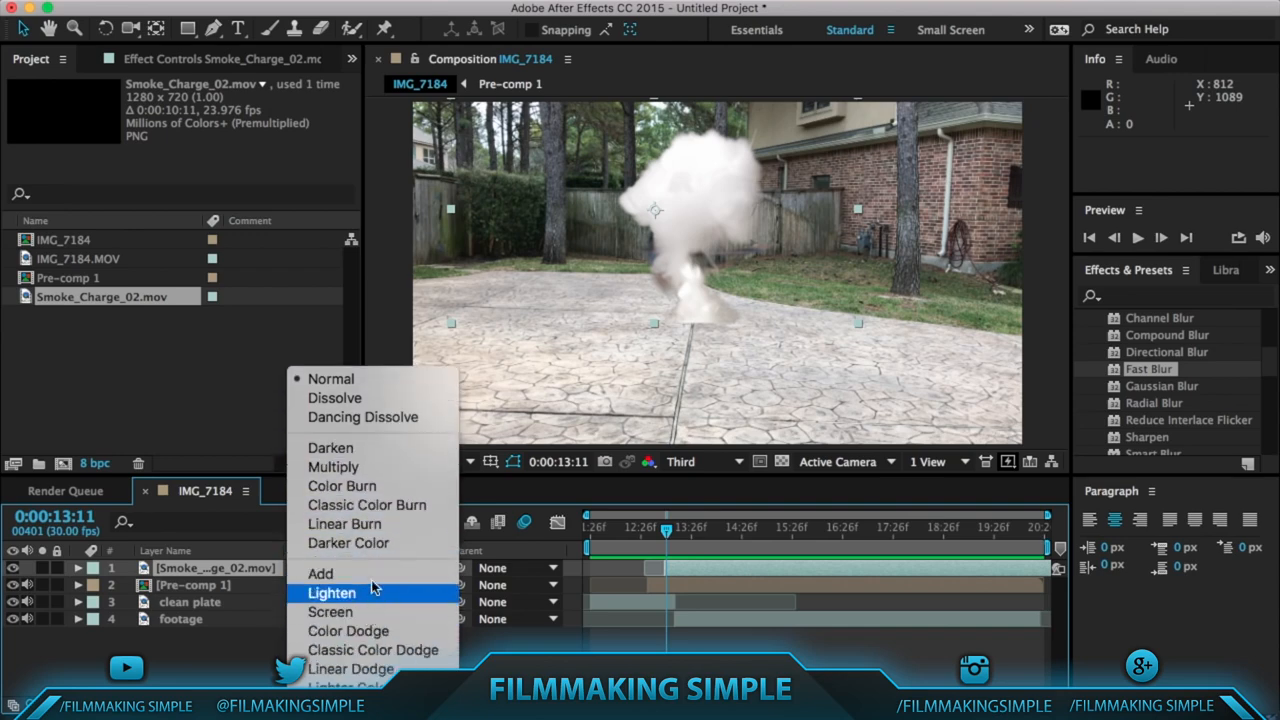
left_click(370, 573)
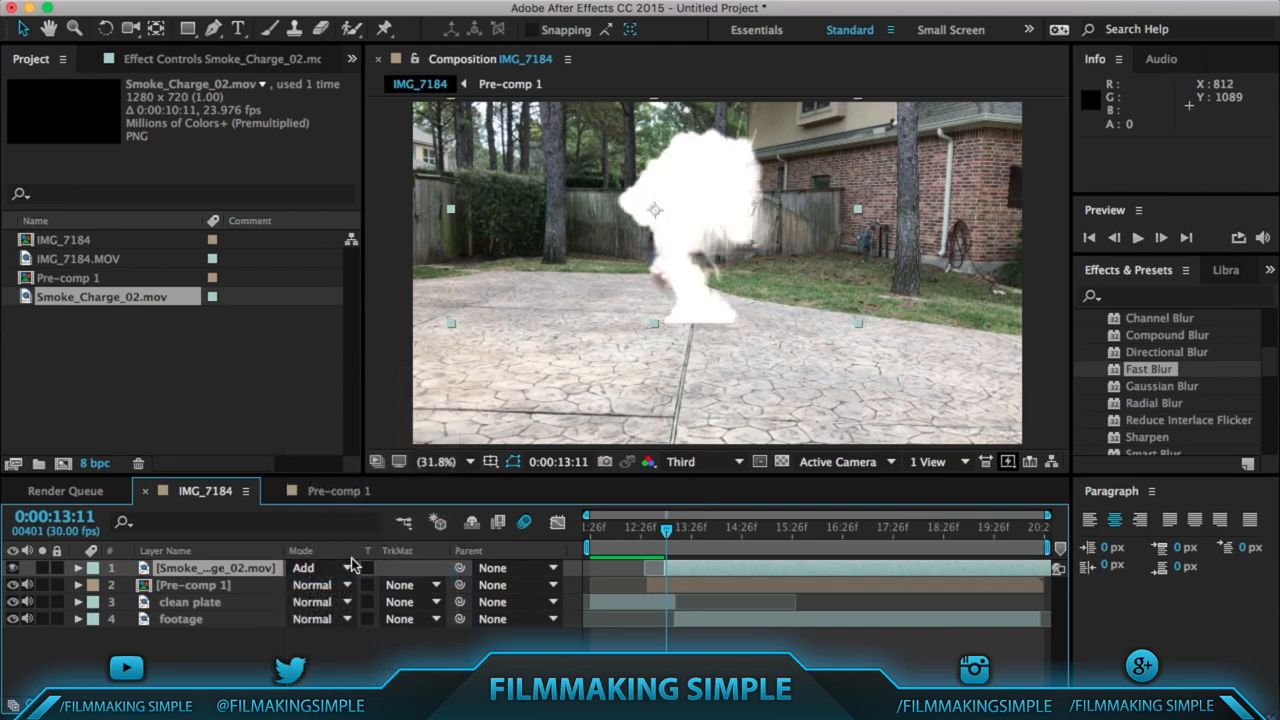
left_click(349, 568)
scroll(354, 594, "down", 3)
left_click(351, 639)
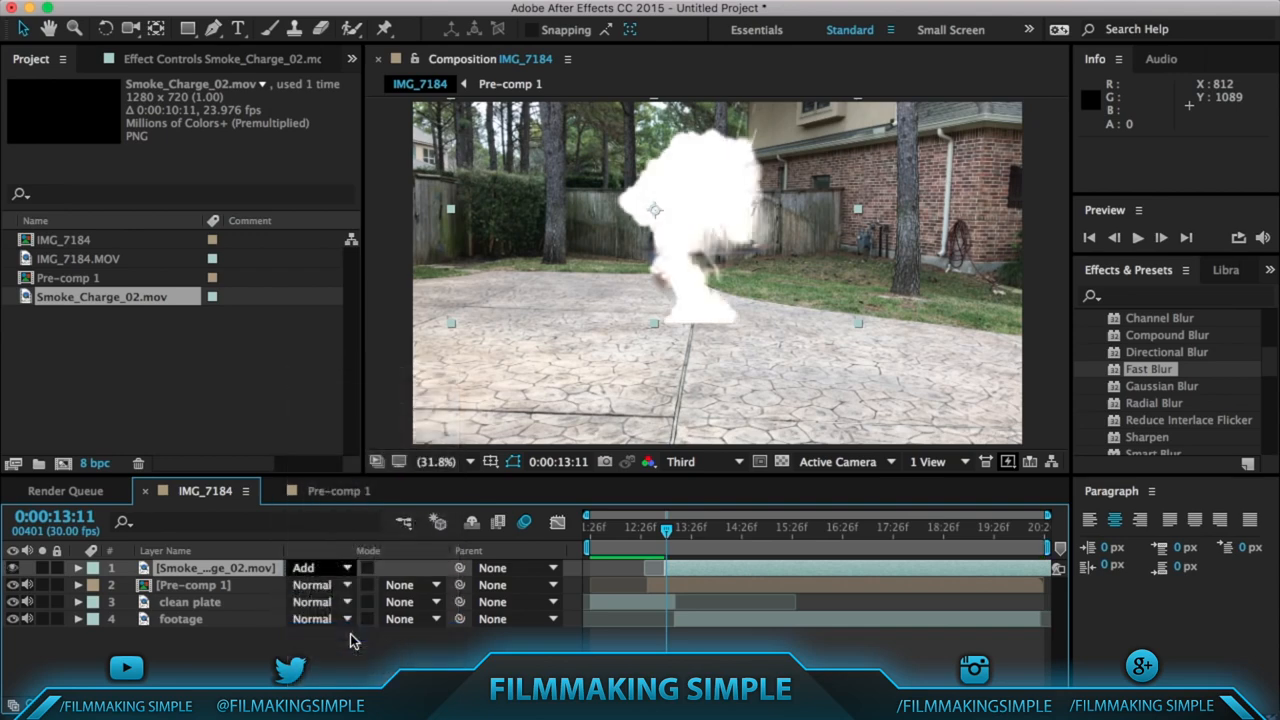
Preview the screened smoke with the landing from 0:00:13:09.
left_click_drag(666, 533, 661, 533)
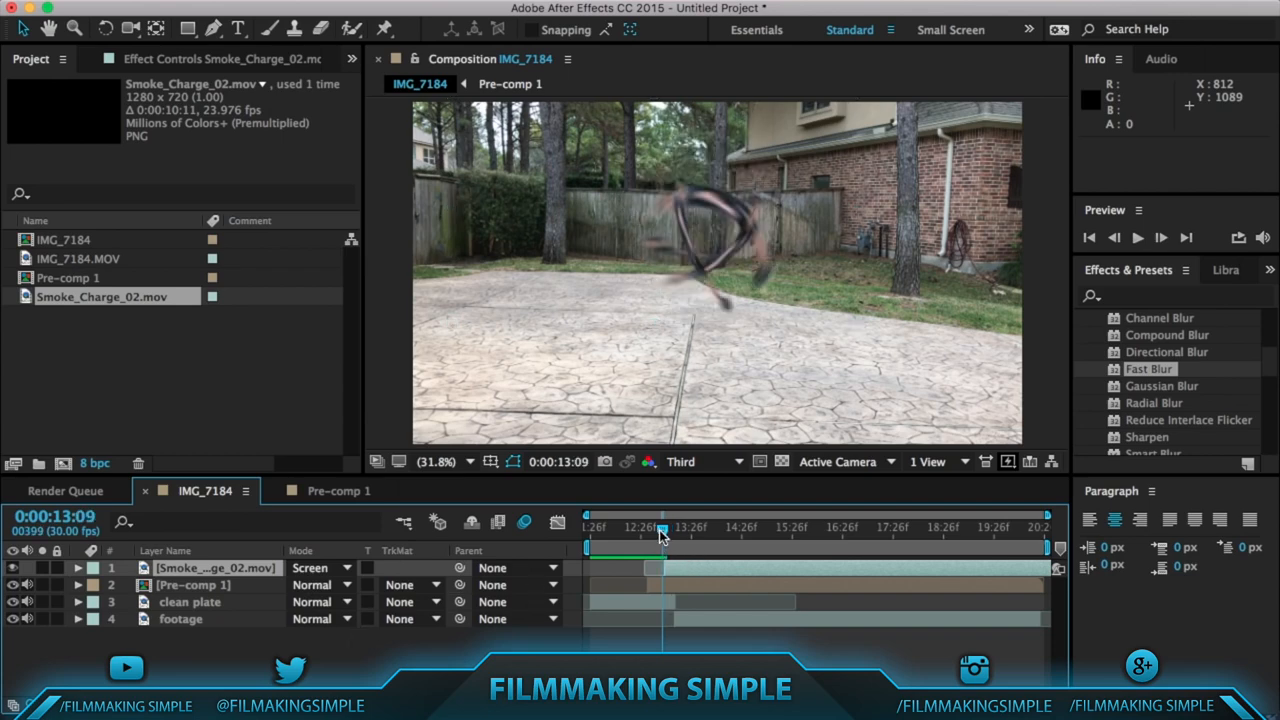
key("space")
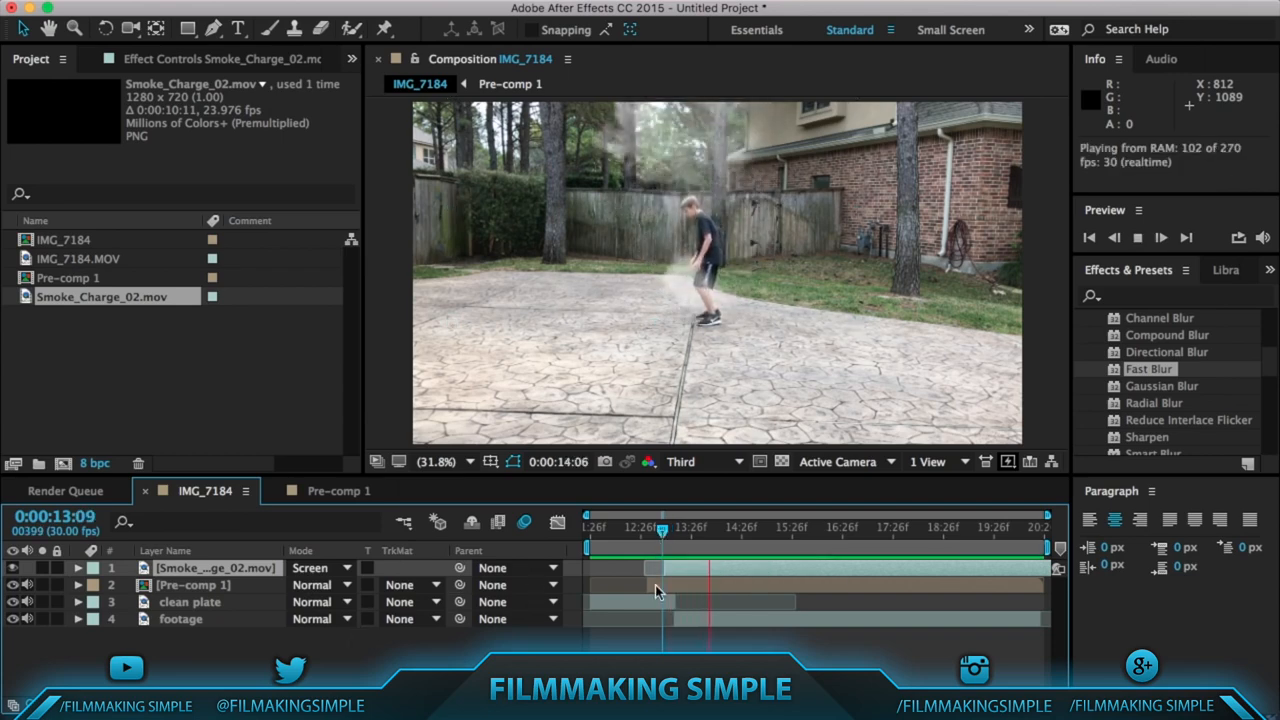
key("space")
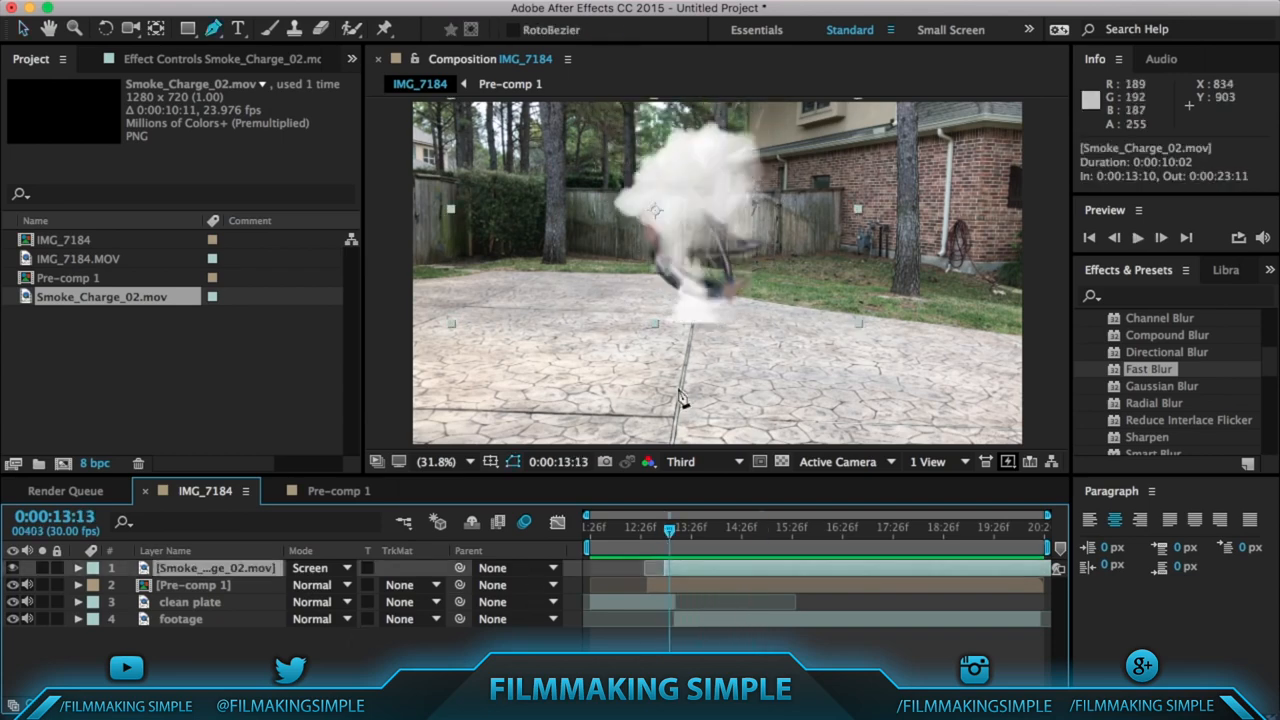
Draw a closed oval Pen mask around the base of the smoke at ground level at 0:00:13:13.
left_click(700, 332)
left_click_drag(760, 274, 665, 282)
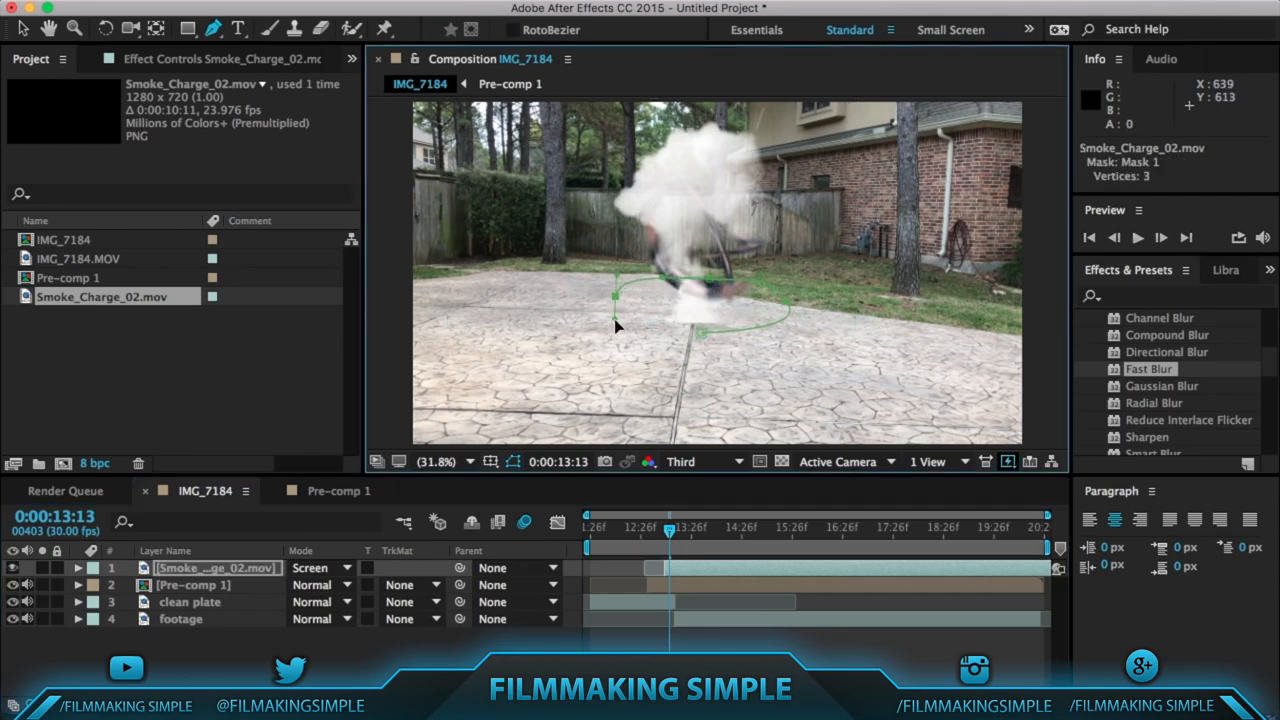
left_click(699, 332)
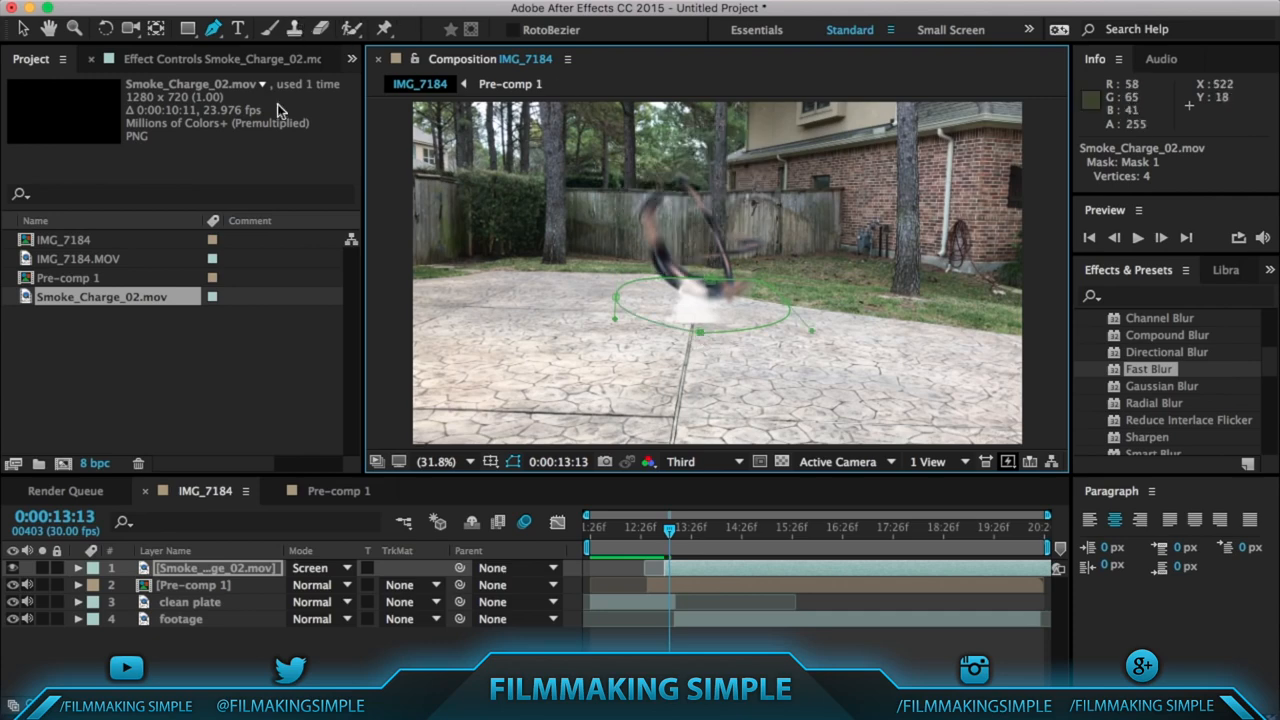
Change the mode of the smoke layer's oval mask from Add to Subtract.
left_click(78, 568)
left_click(95, 586)
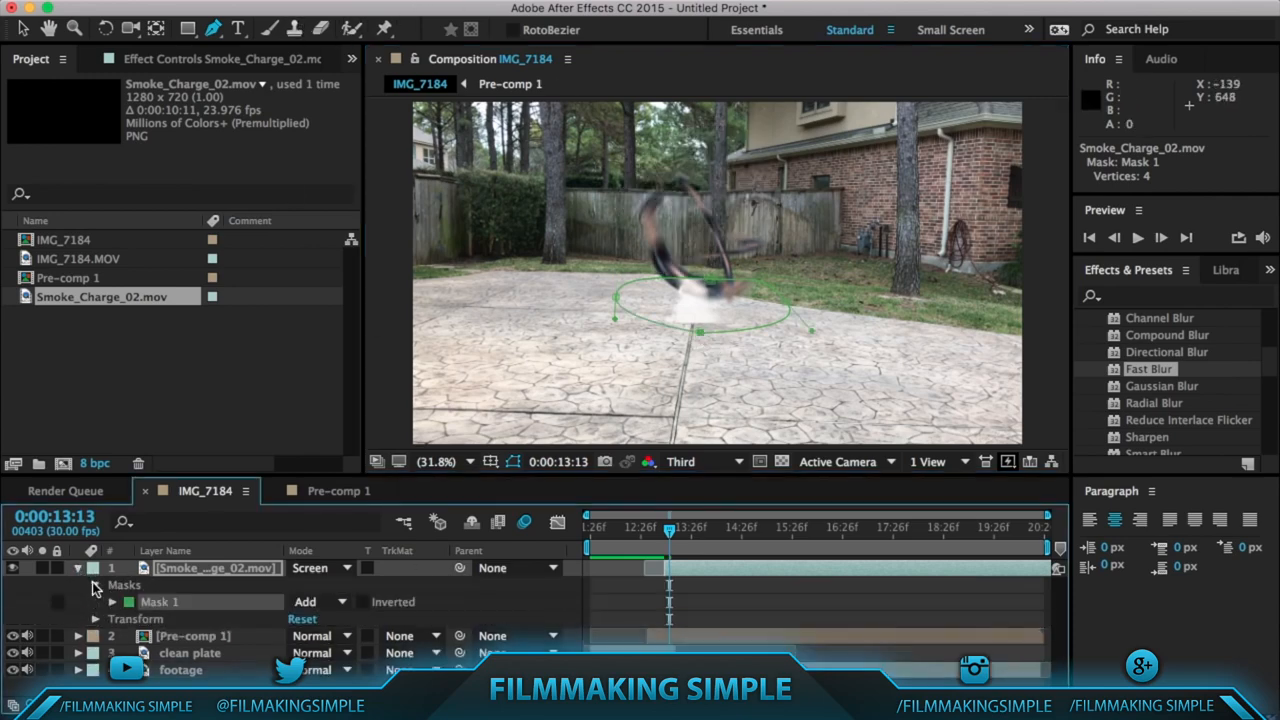
left_click(340, 602)
left_click(338, 617)
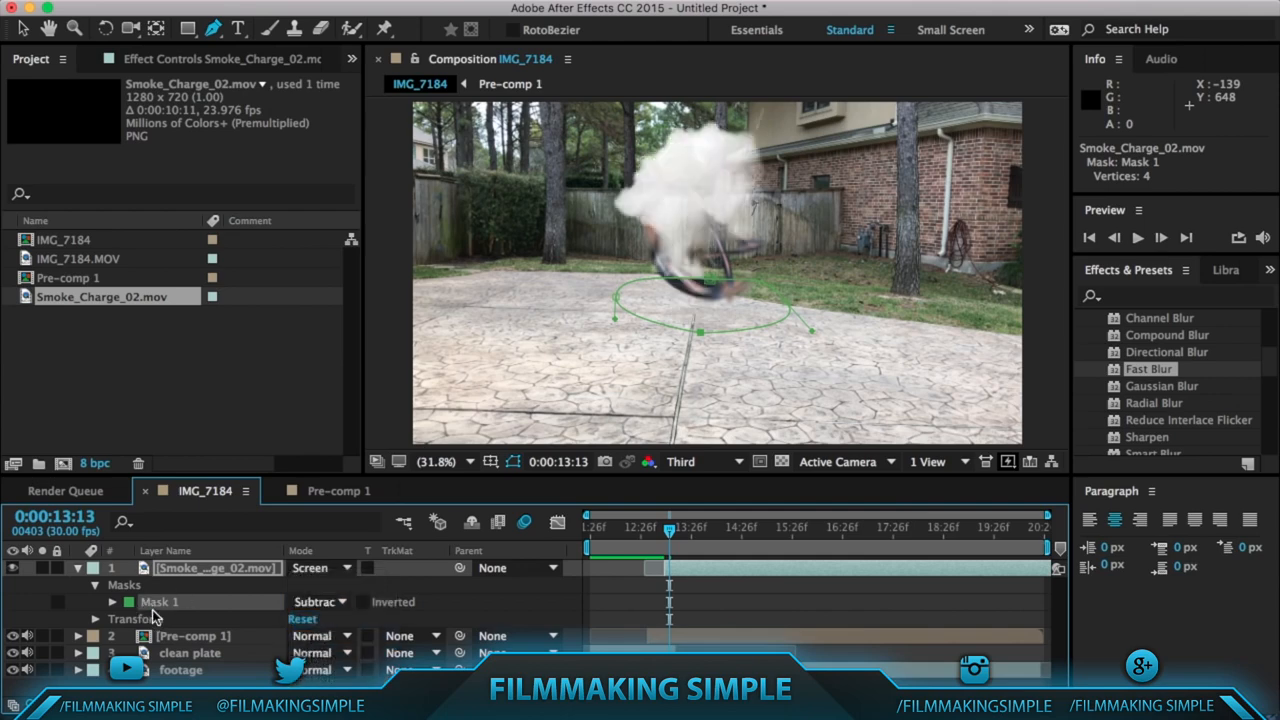
Soften the edge of the smoke layer's mask with a Mask Feather of 89 pixels.
left_click(113, 602)
scroll(145, 614, "down", 3)
left_click_drag(338, 586, 433, 594)
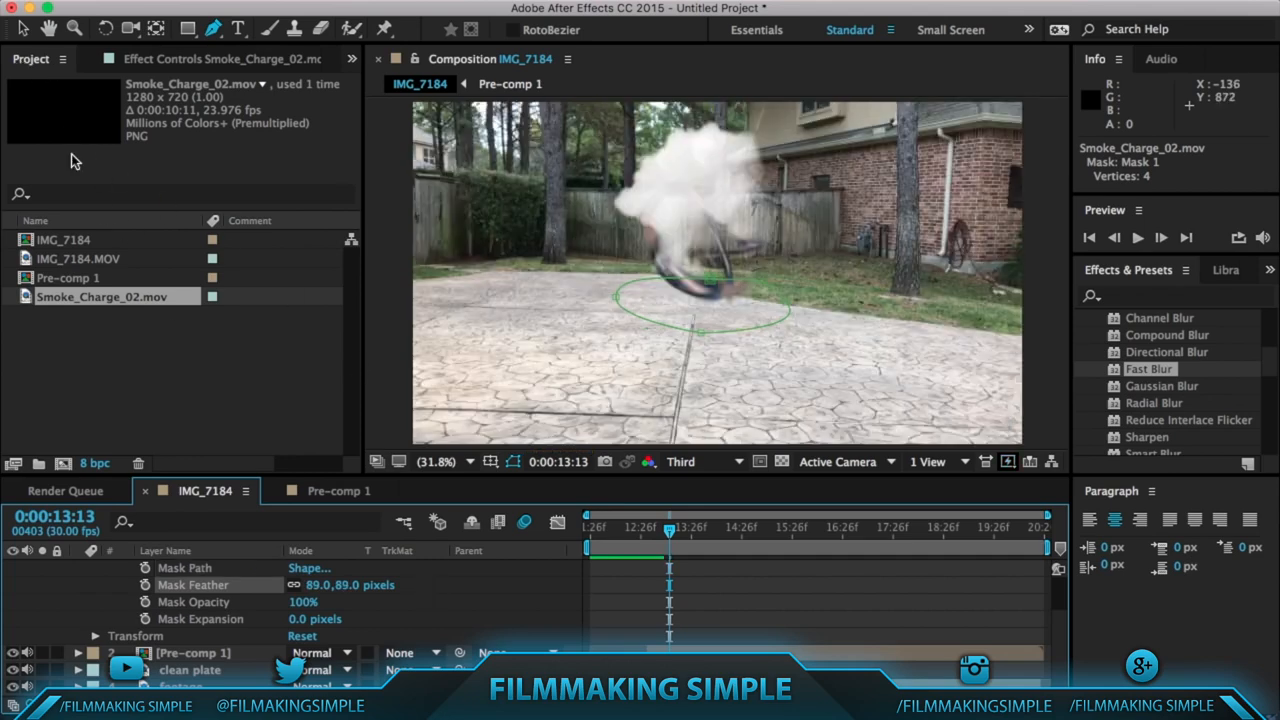
scroll(120, 592, "up", 3)
left_click(80, 567)
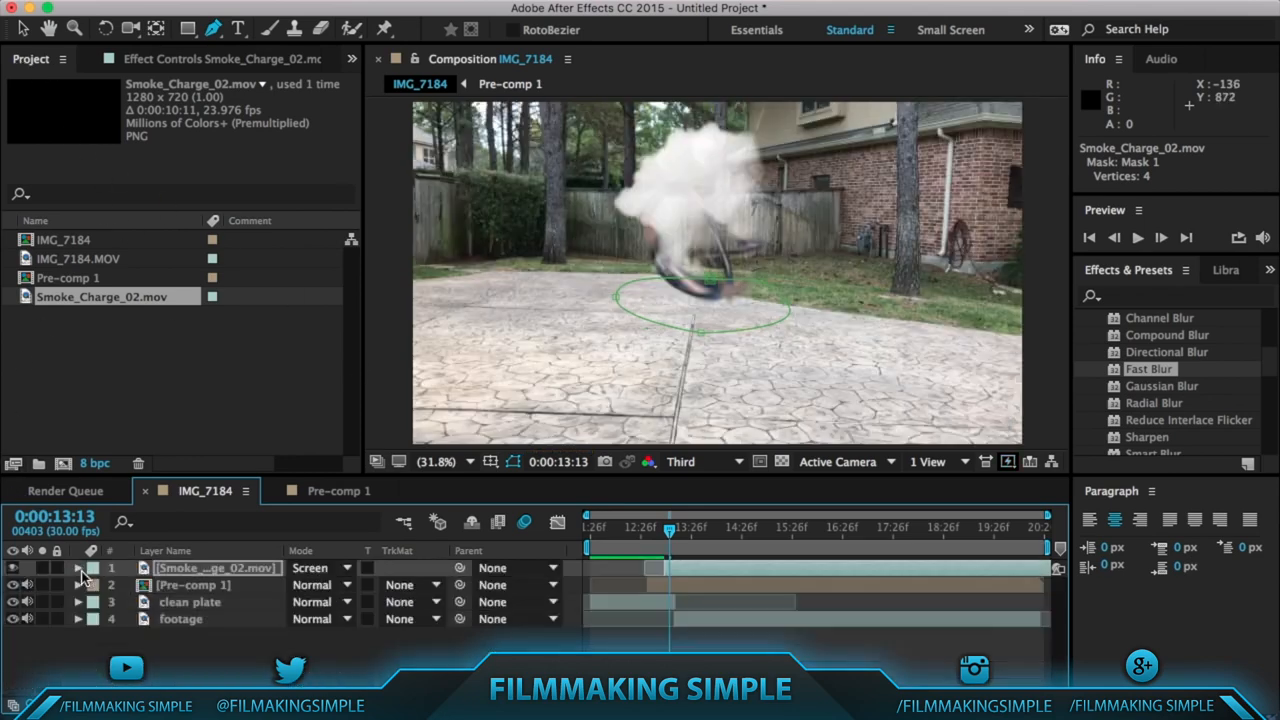
Preview the landing with the feathered smoke mask, starting from 0:00:12:23.
left_click_drag(669, 528, 634, 532)
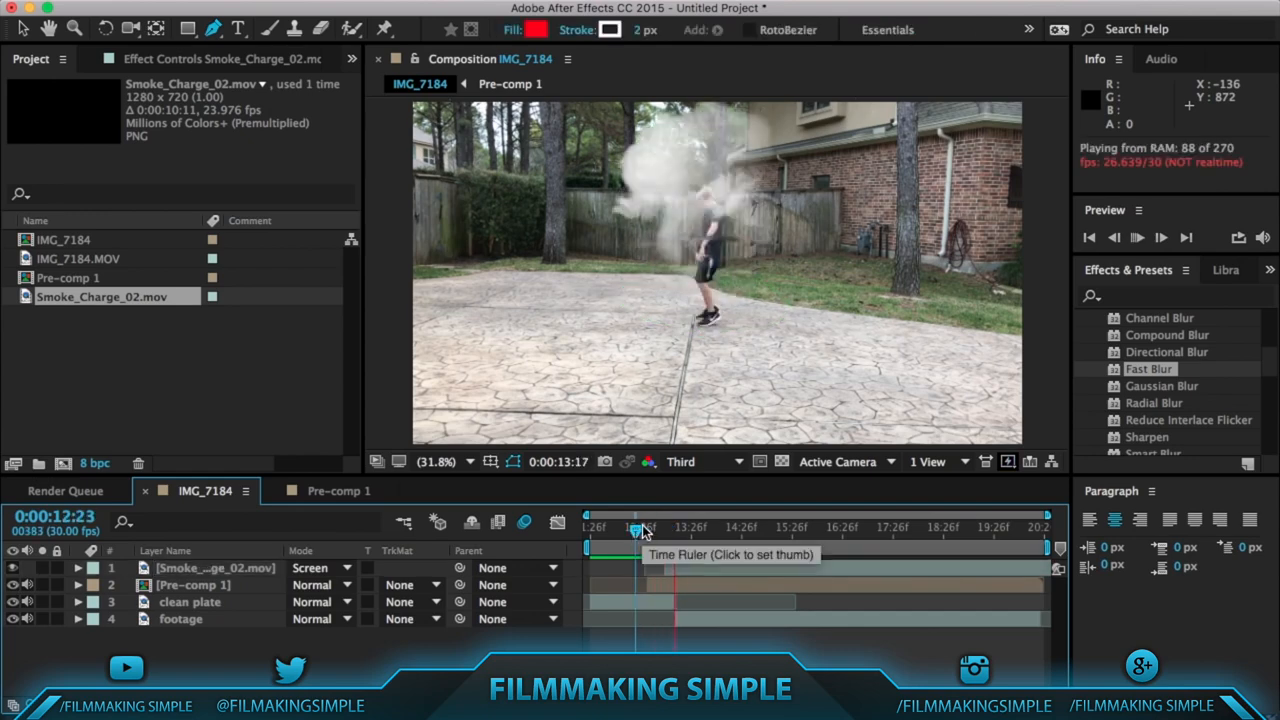
key("space")
key("space")
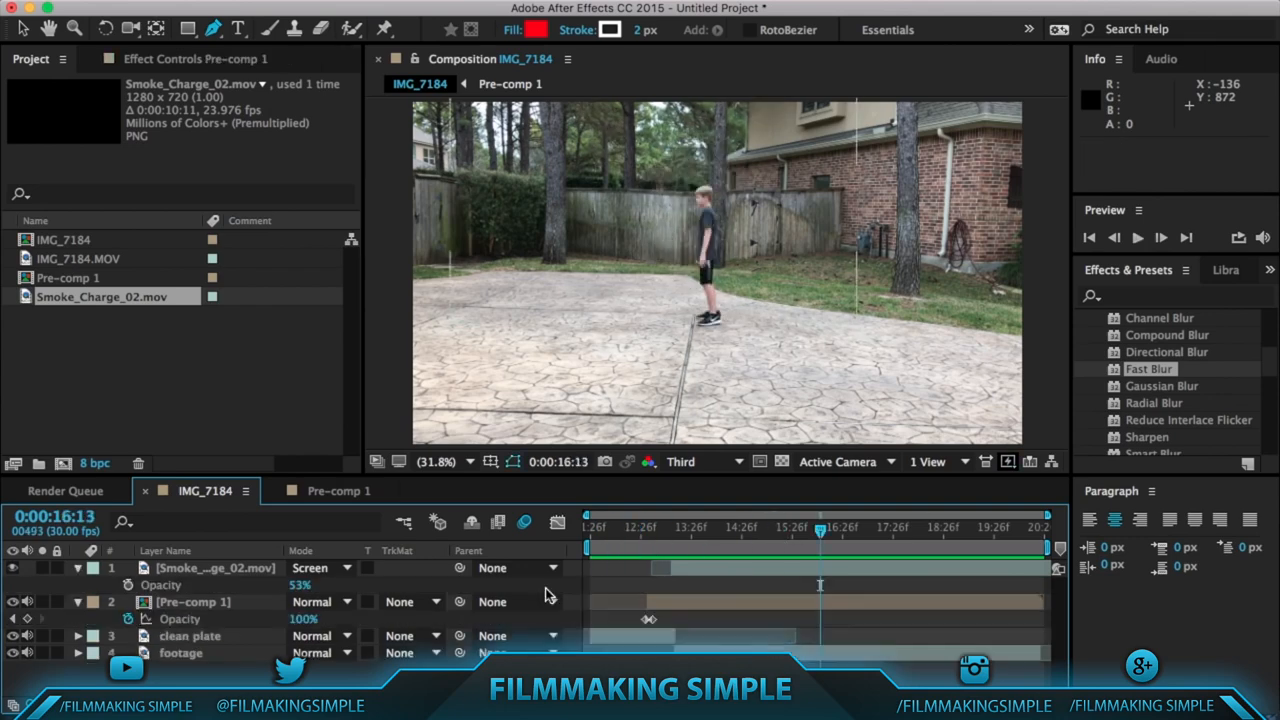